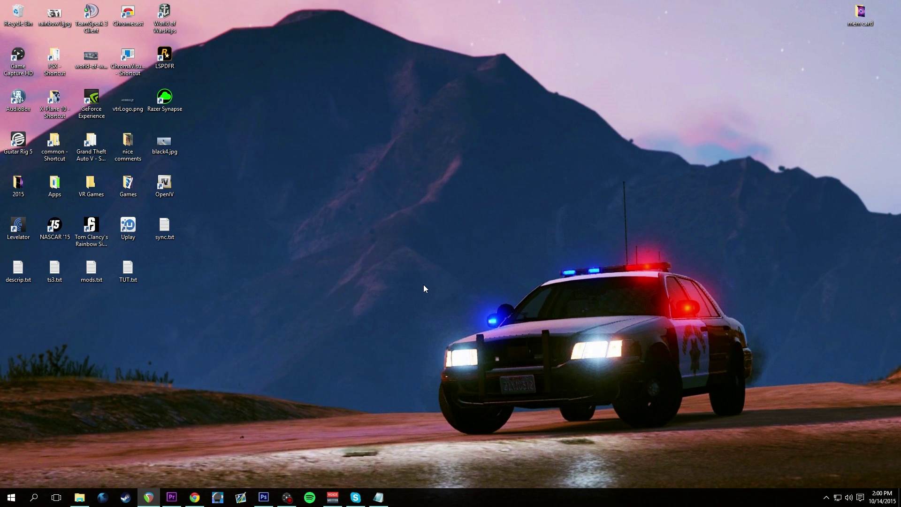
Show Downloads > TUT and widen the Name column so the Ford Explorer LAPD and Airbus A380 archive names show in full
key(alt+Tab)
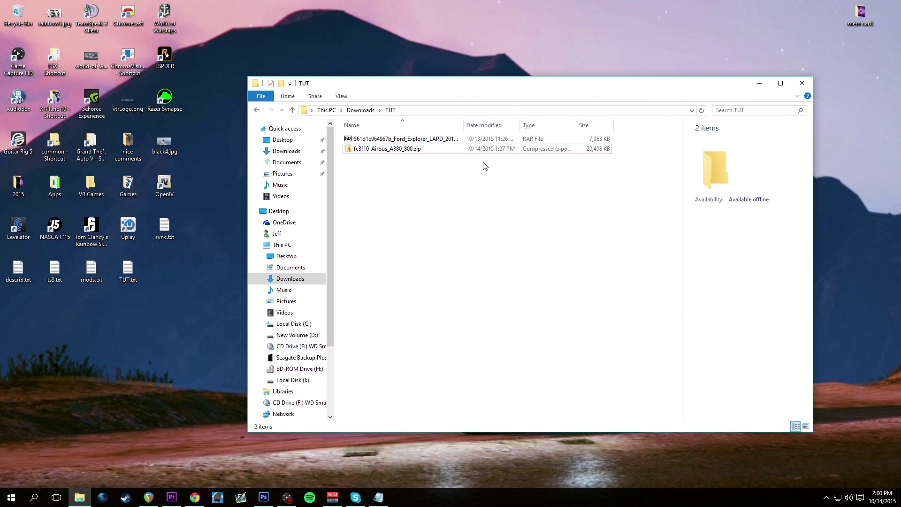
drag(463, 125, 525, 124)
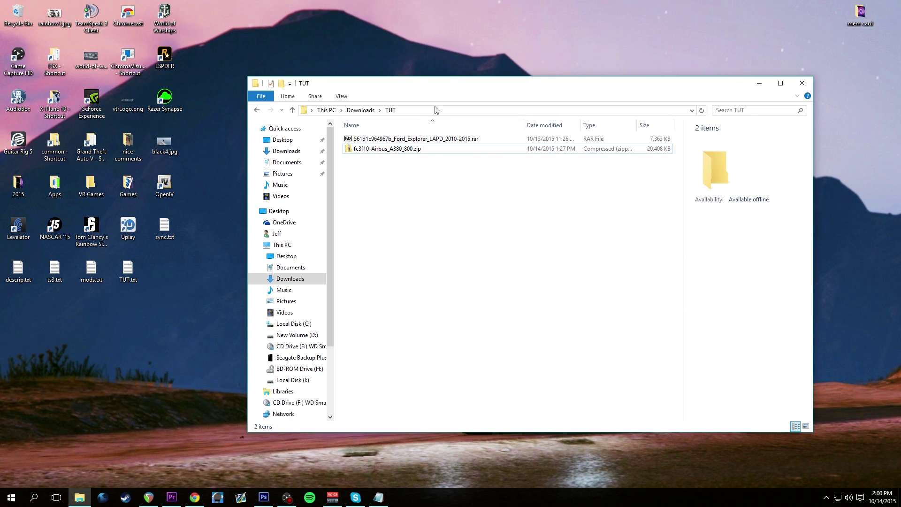
click(381, 152)
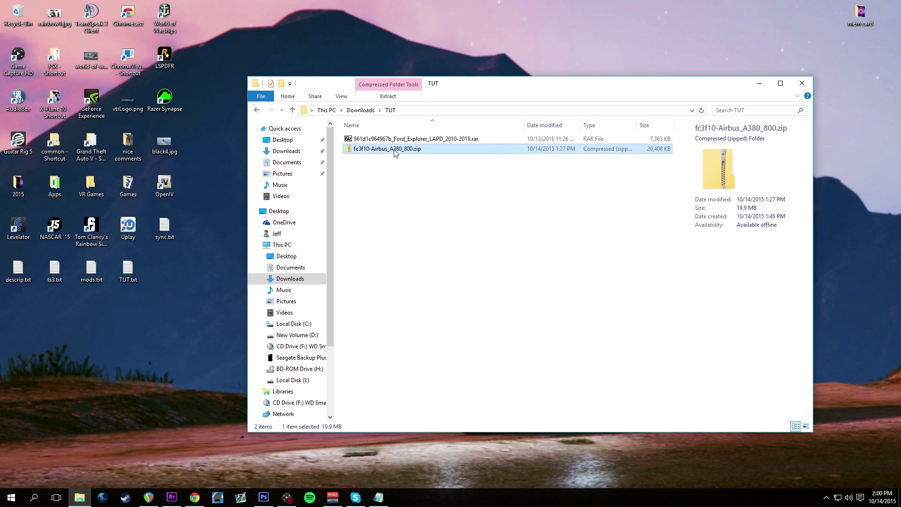
click(409, 175)
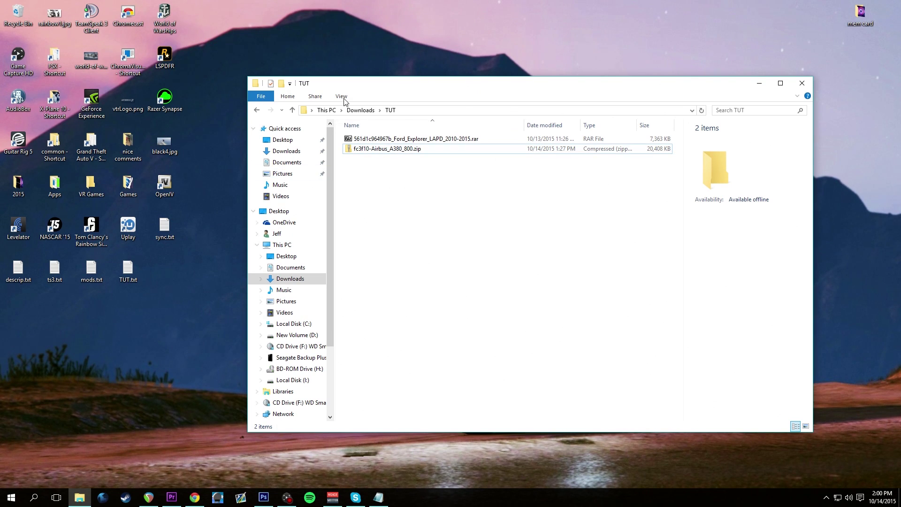
click(410, 151)
click(403, 140)
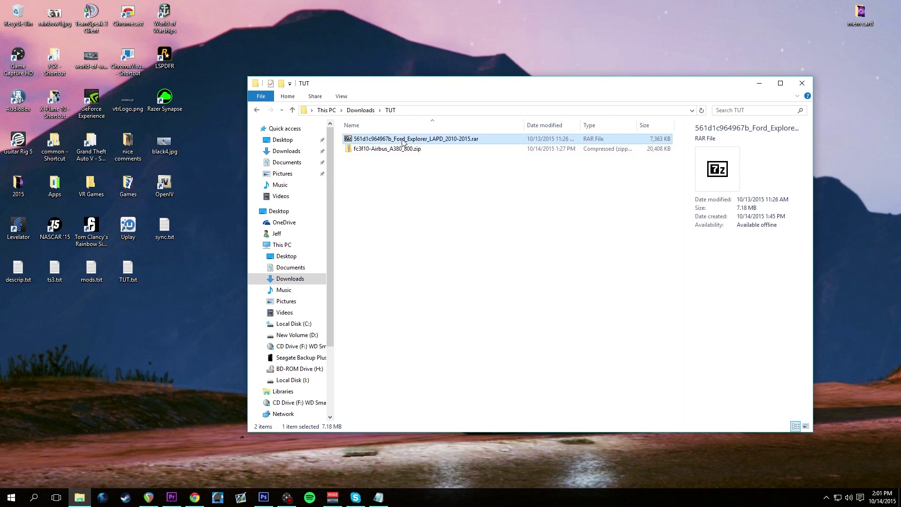
Extract the Ford Explorer LAPD .rar with 7-Zip and open its Ford Explorer LAPD [2010-2015] subfolder
right_click(403, 141)
mouse_move(451, 157)
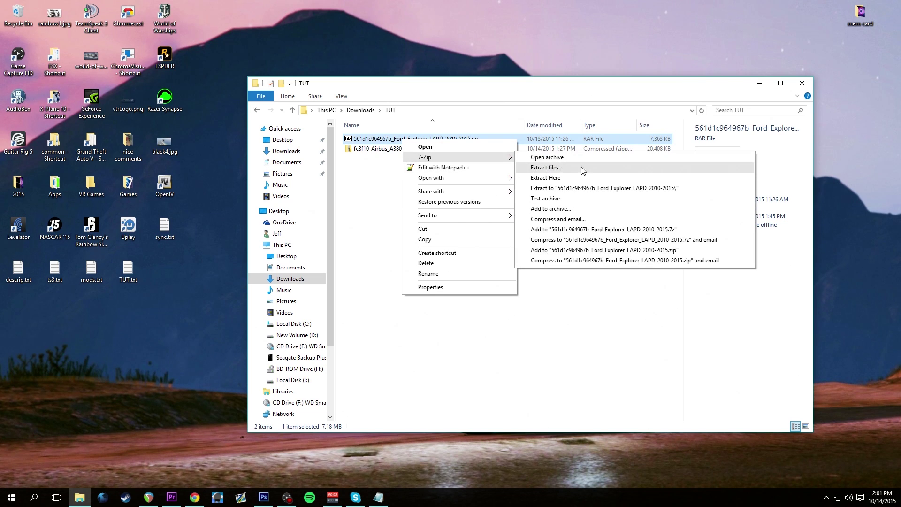
click(595, 190)
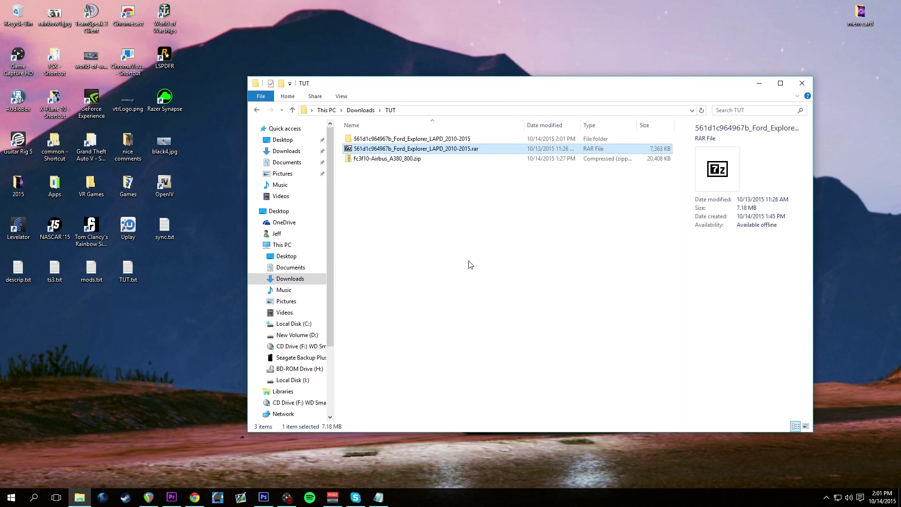
double_click(395, 140)
double_click(389, 140)
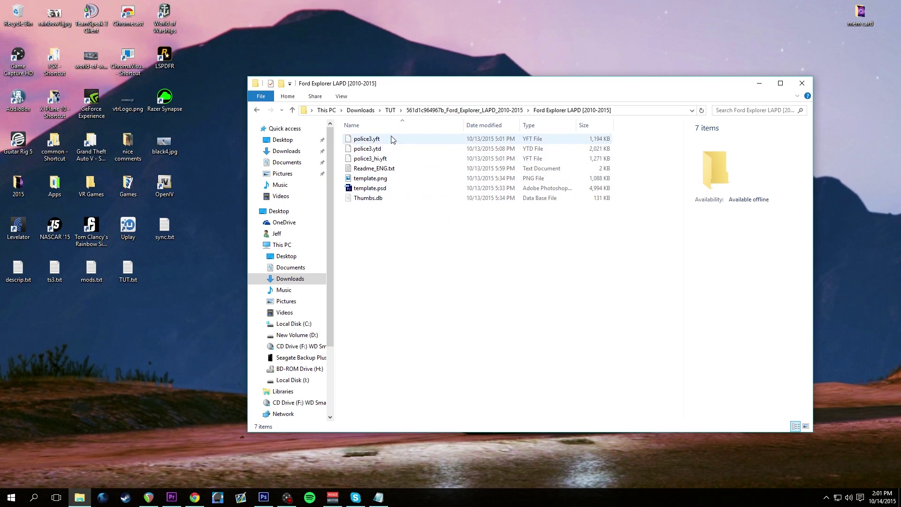
Inspect the details of police3.yft, police3.ytd and police3_hi.yft
click(374, 140)
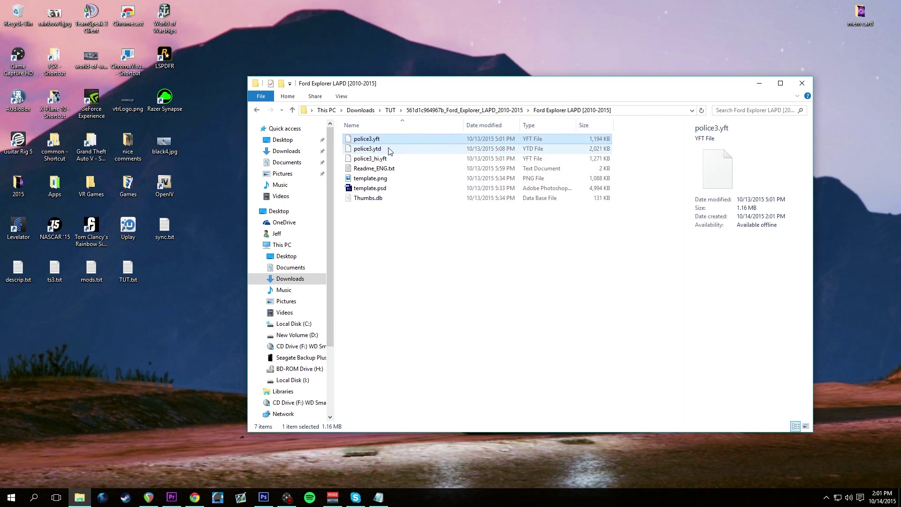
click(388, 149)
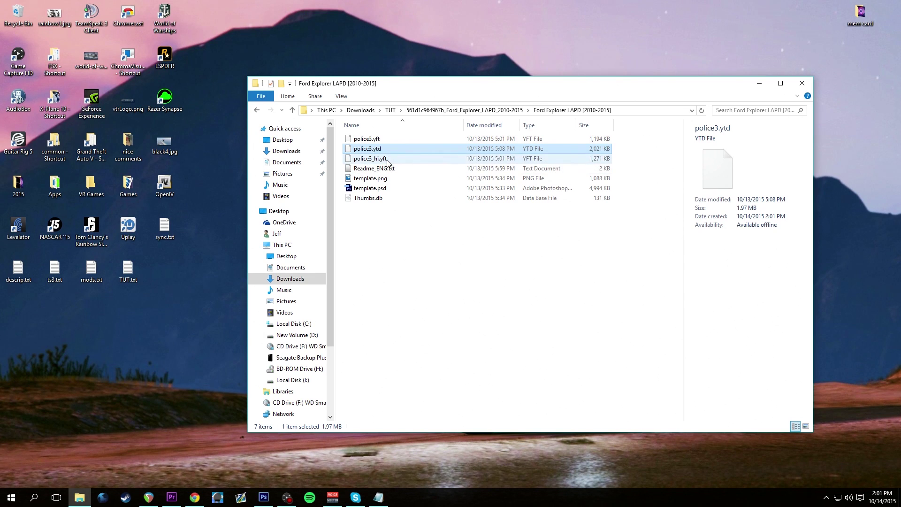
click(387, 160)
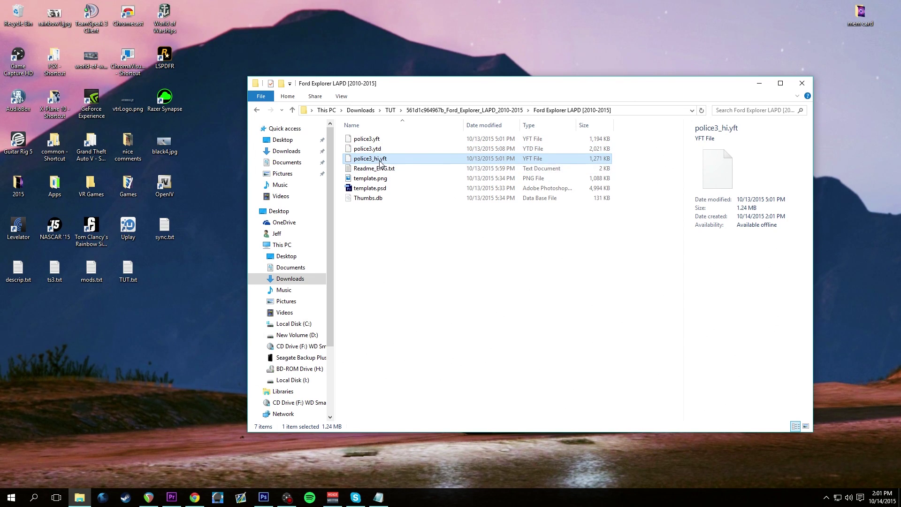
click(419, 215)
click(393, 159)
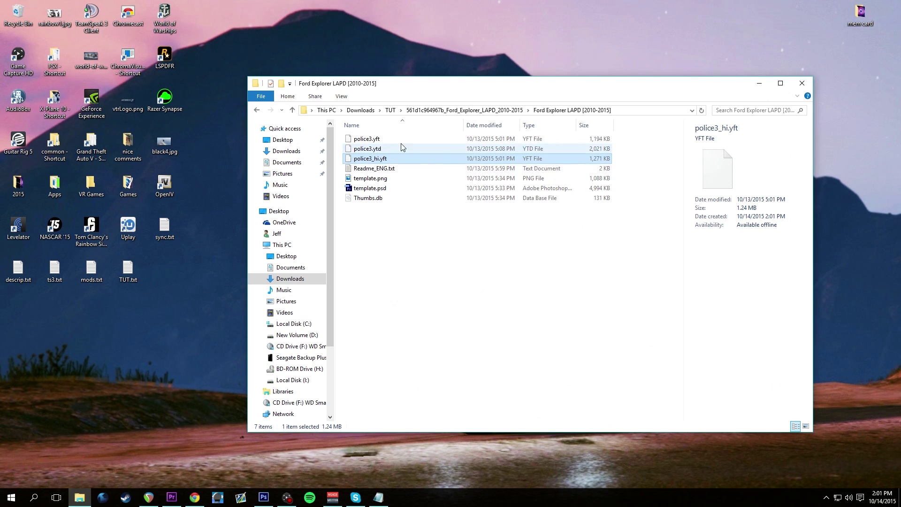
click(399, 149)
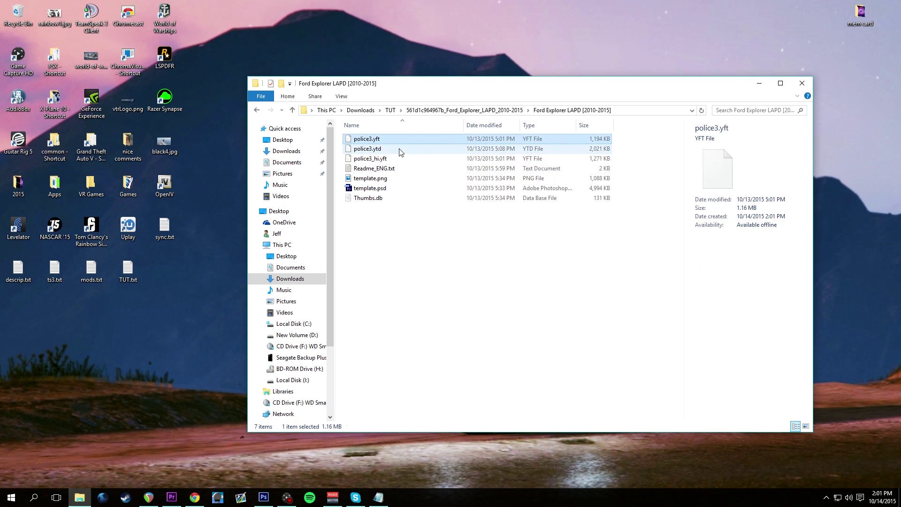
click(436, 241)
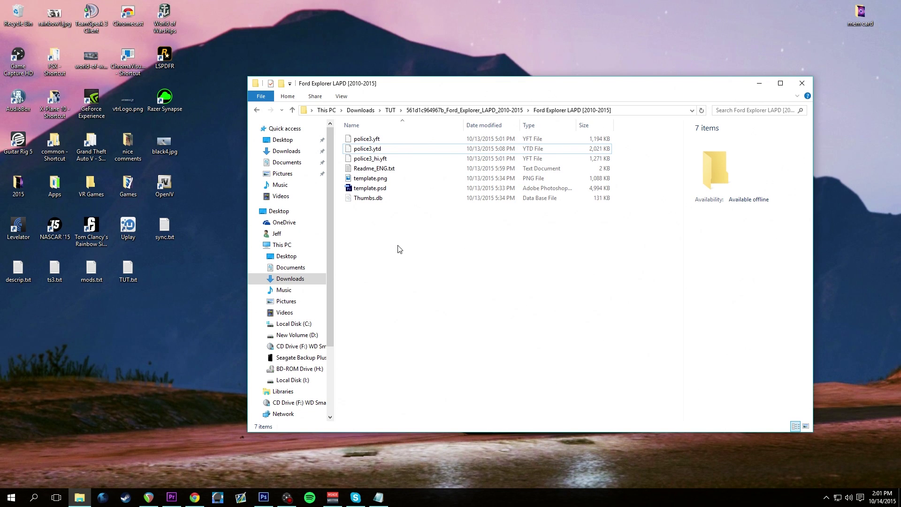
Open Readme_ENG.txt and highlight the installing steps and the vehicles.rpf replacement path
double_click(374, 168)
drag(374, 234, 610, 155)
scroll(619, 312, down, 7)
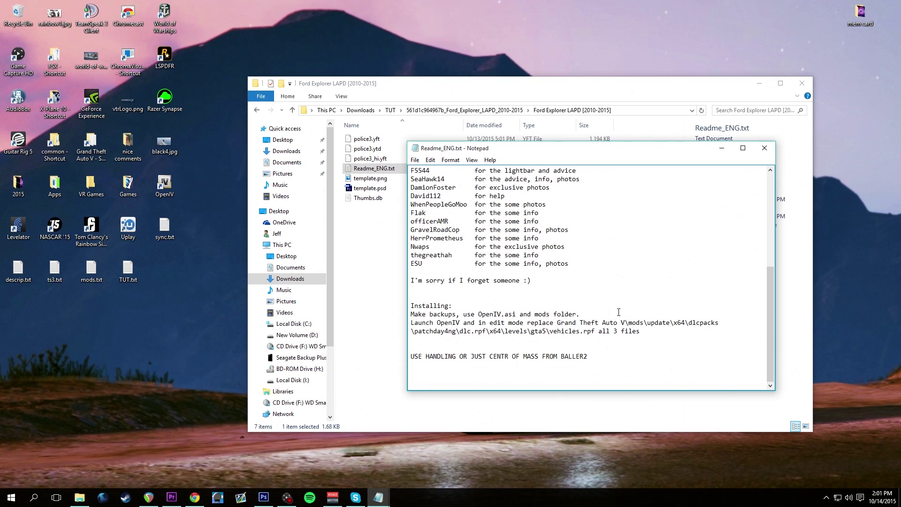
drag(423, 310, 581, 314)
click(607, 314)
drag(643, 322, 701, 328)
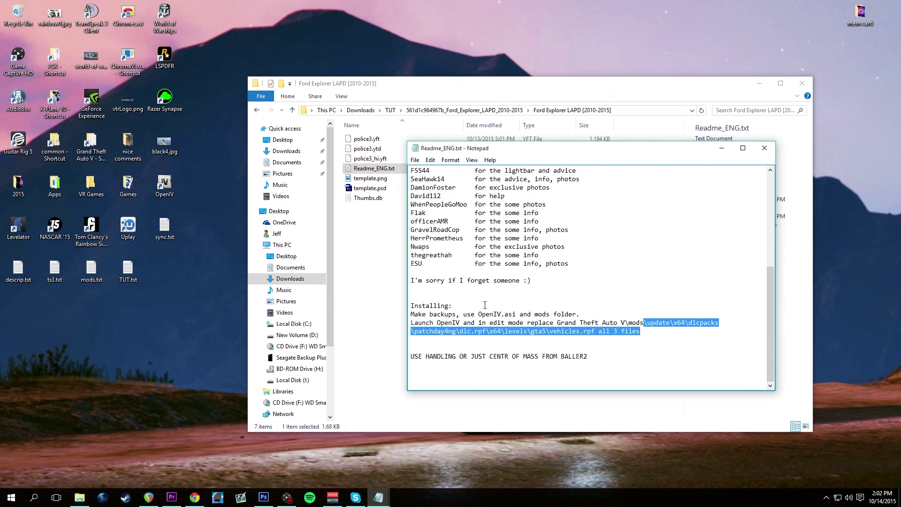
click(605, 287)
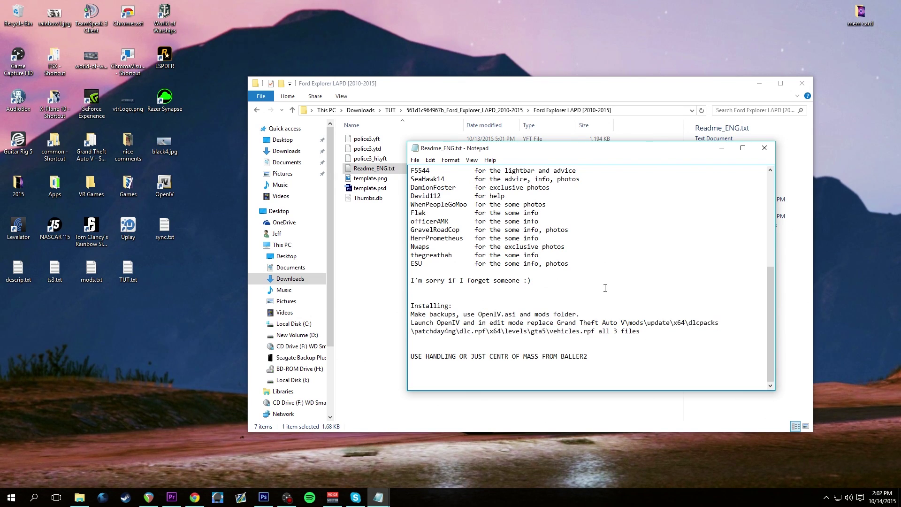
Highlight the note about using BALLER2 handling, then close the readme
key(Down)
drag(420, 359, 582, 367)
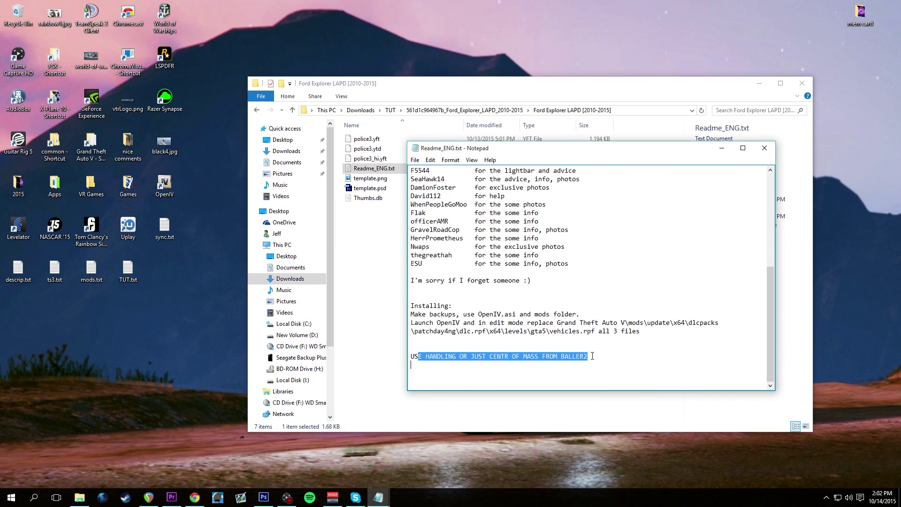
click(595, 357)
drag(595, 357, 454, 347)
click(600, 359)
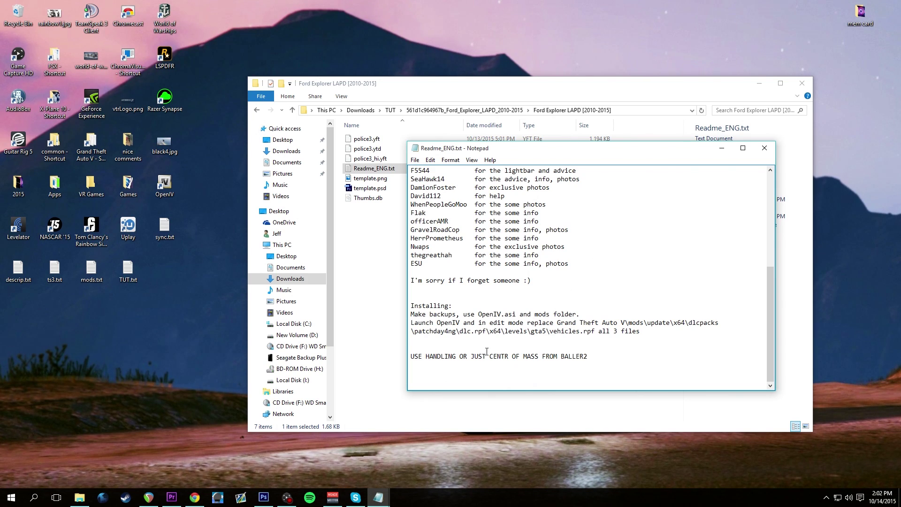
drag(419, 358, 403, 341)
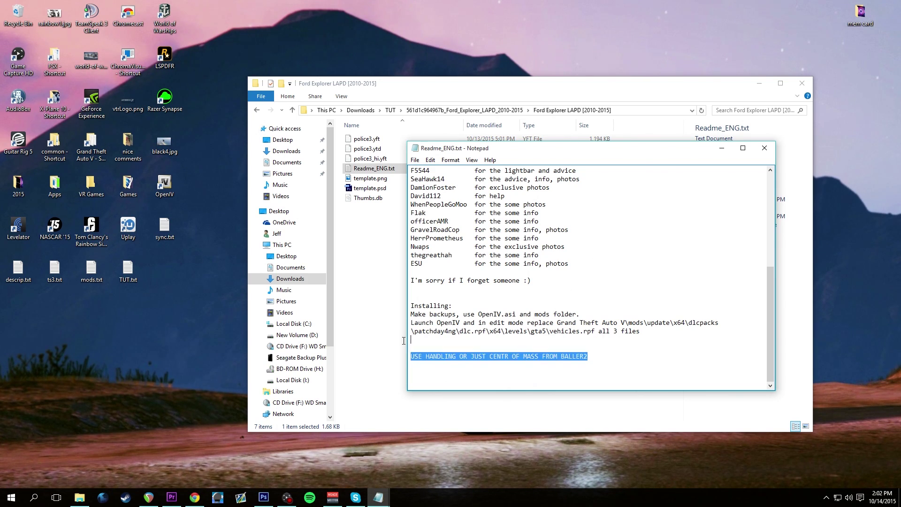
click(604, 358)
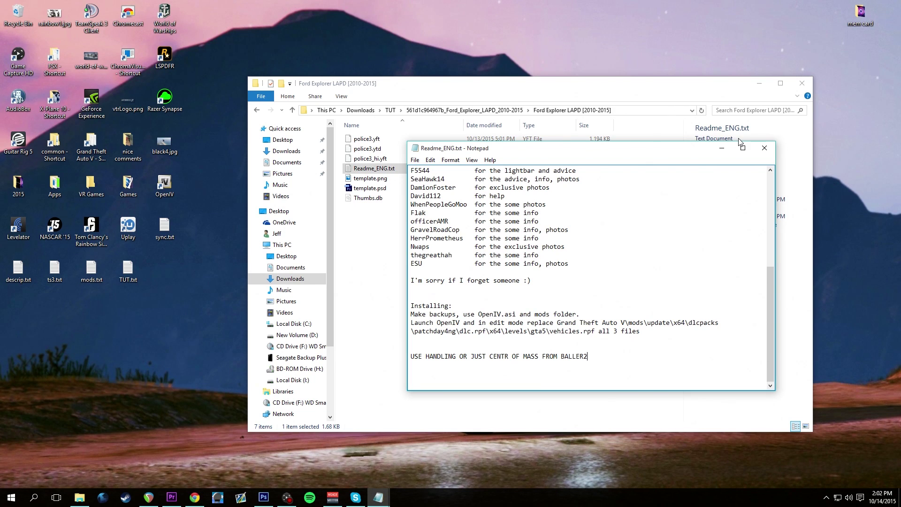
click(763, 149)
Launch OpenIV for Grand Theft Auto V (Windows), enable edit mode, and arrange it beside the Ford Explorer folder
double_click(174, 194)
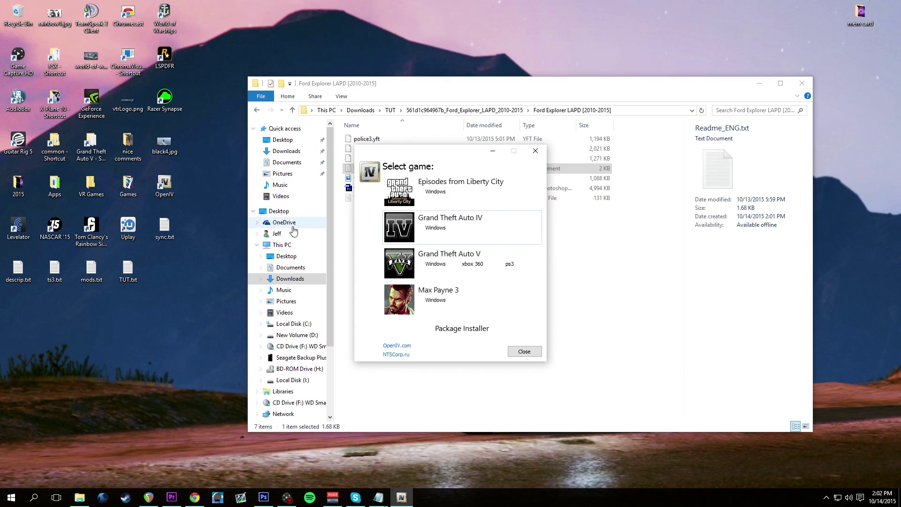
click(433, 264)
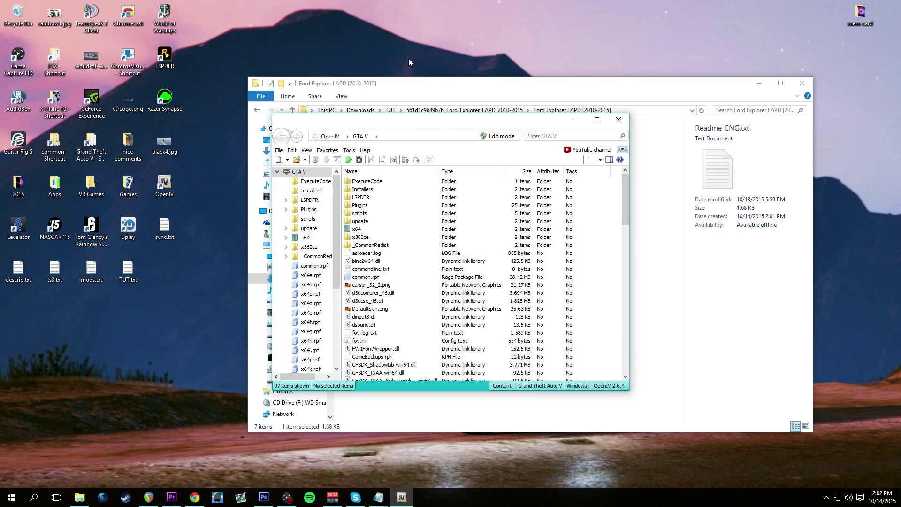
drag(485, 123, 287, 129)
click(300, 142)
click(476, 281)
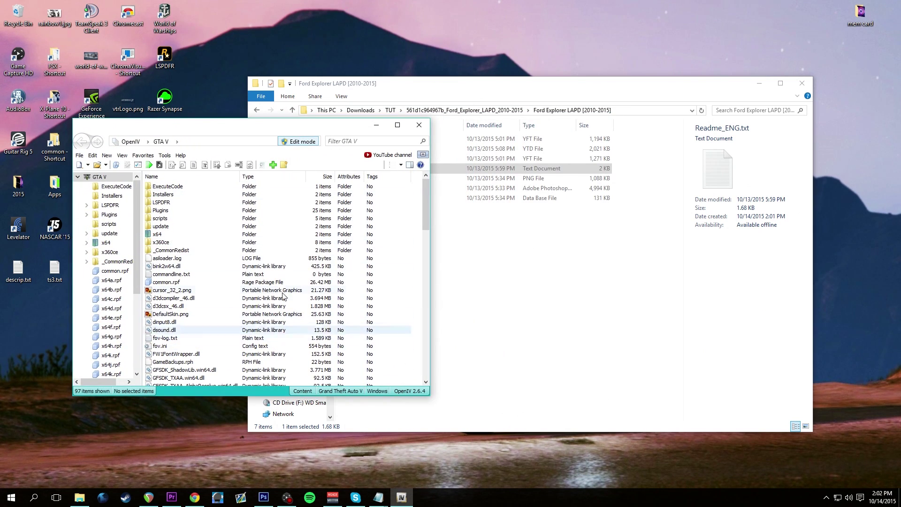
drag(248, 130, 265, 117)
drag(495, 89, 708, 101)
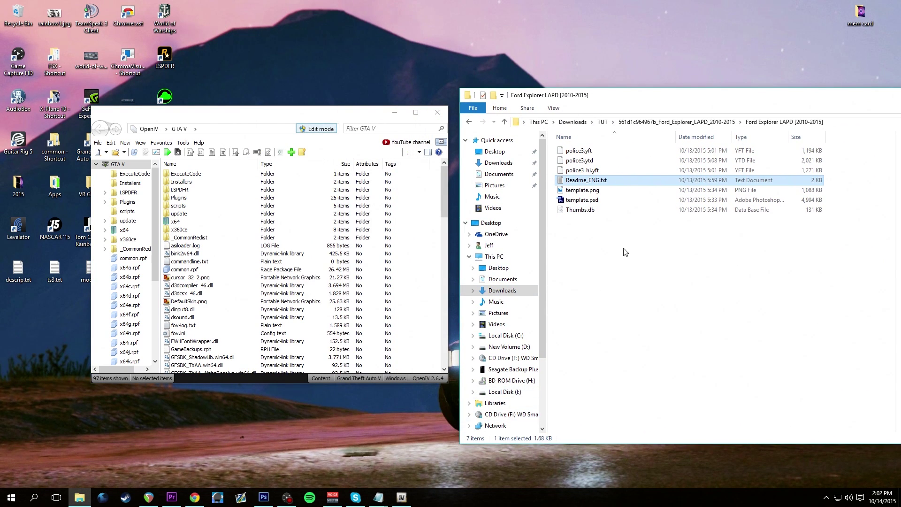
Open update > x64 > dlcpacks > patchday4ng > dlc.rpf > x64 > levels > gta5 > vehicles.rpf
click(179, 215)
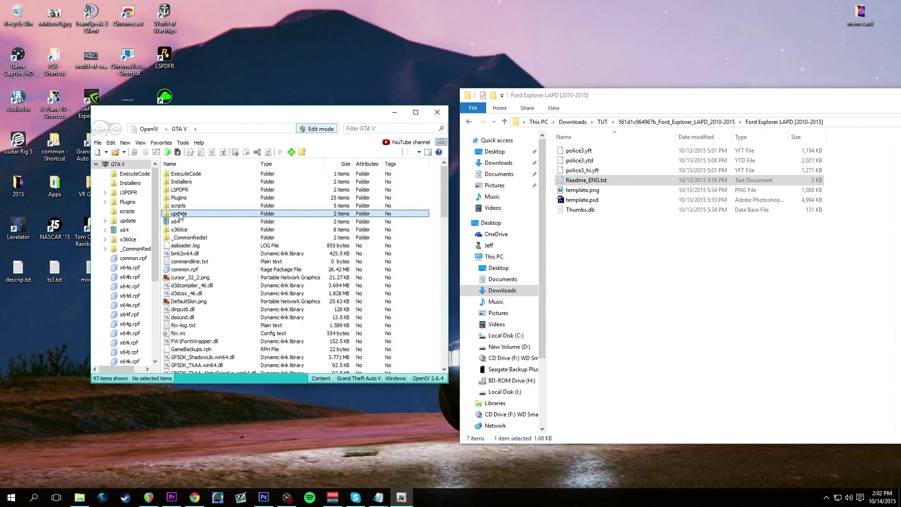
double_click(172, 216)
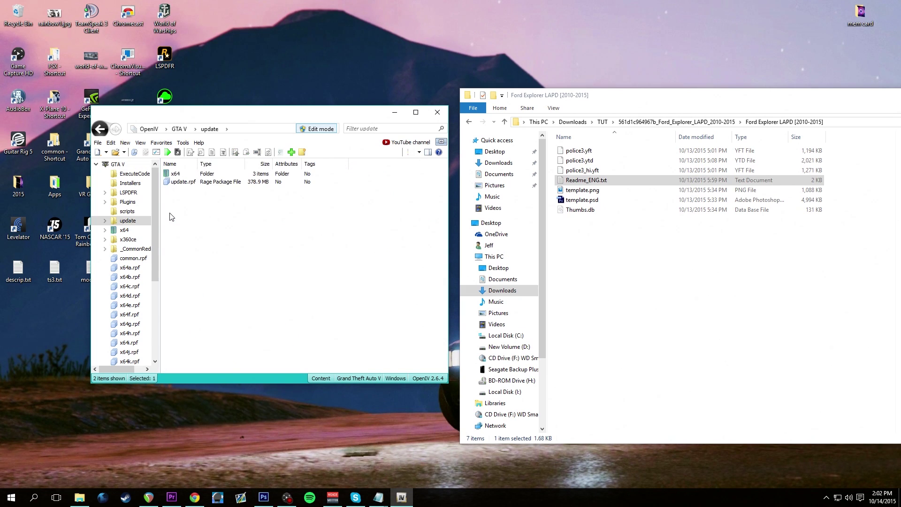
double_click(172, 174)
double_click(174, 183)
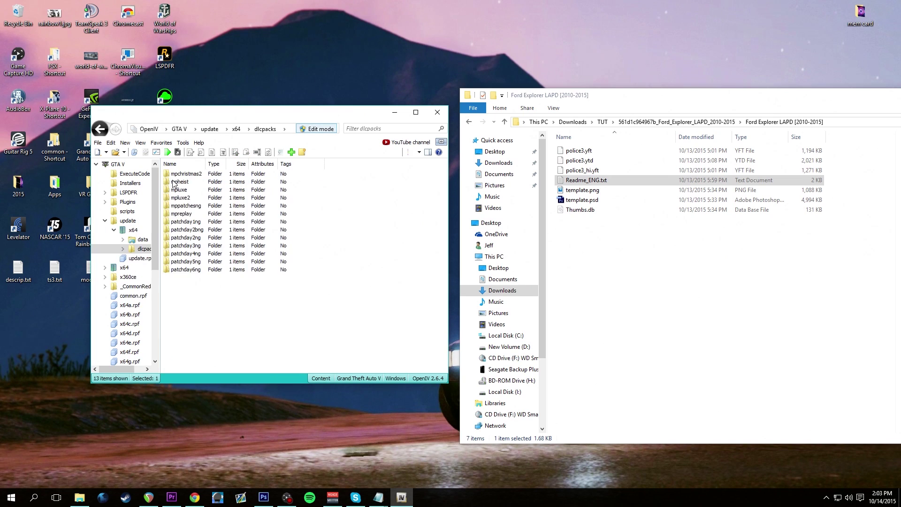
double_click(196, 254)
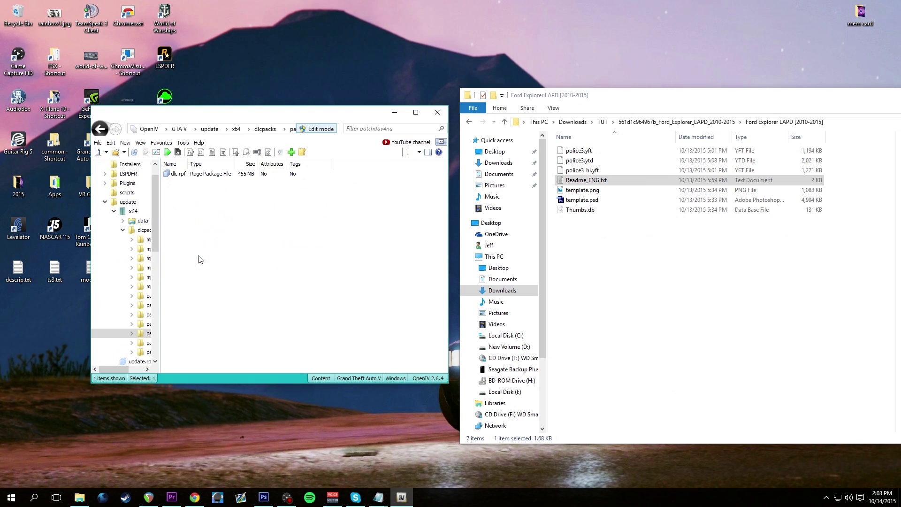
double_click(176, 174)
double_click(172, 175)
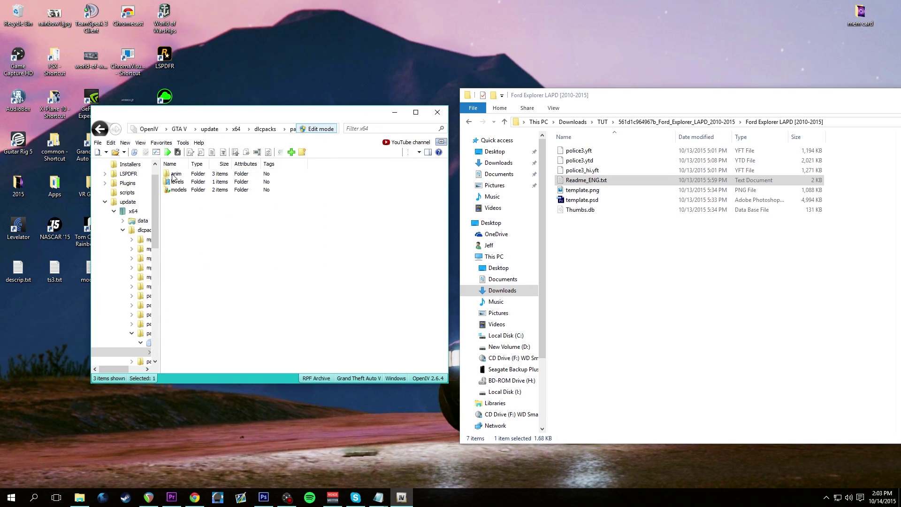
double_click(173, 182)
double_click(175, 174)
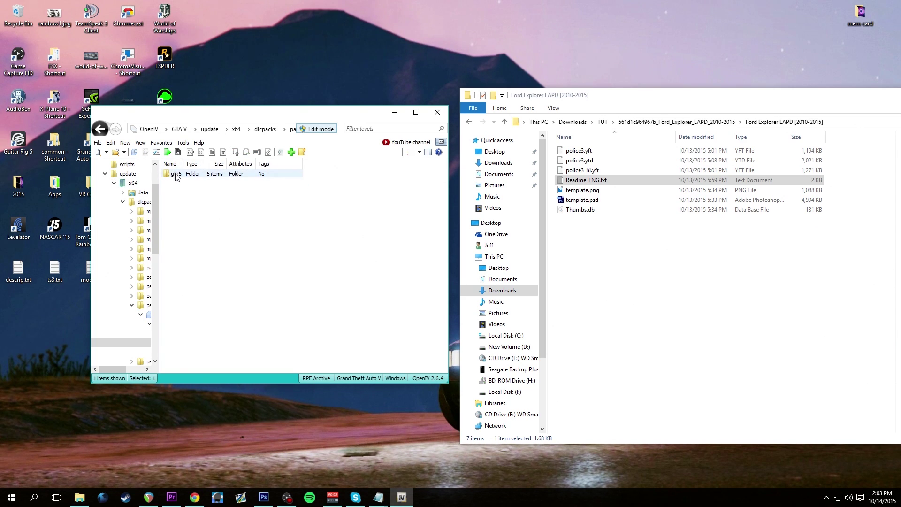
double_click(180, 207)
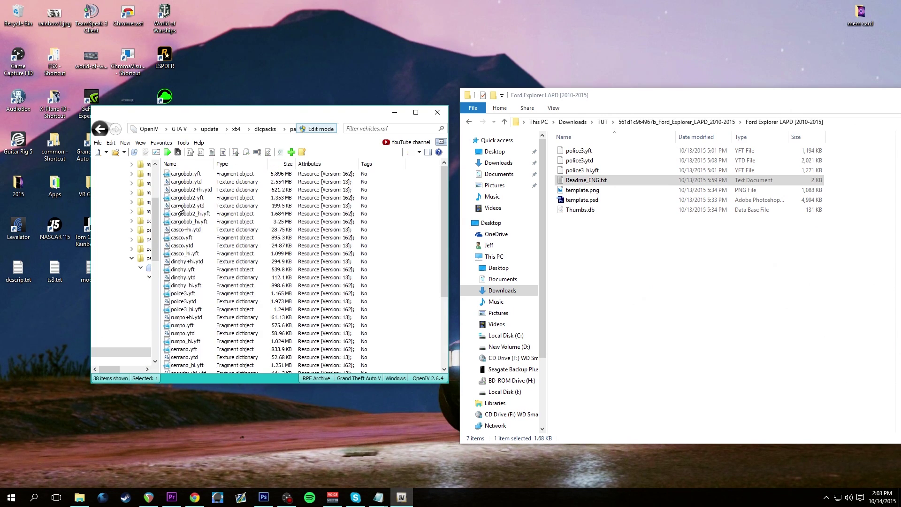
Point out the police3.yft, police3.ytd and police3_hi.yft entries in vehicles.rpf
click(197, 311)
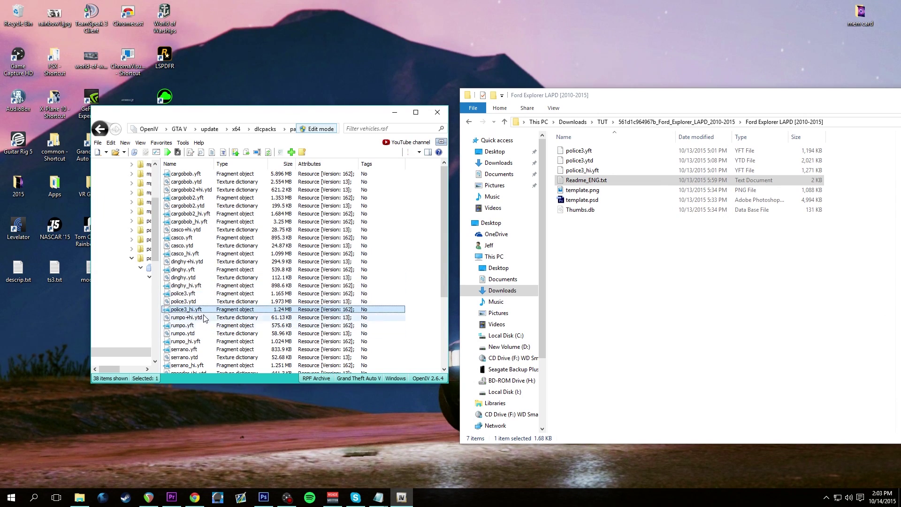
click(190, 294)
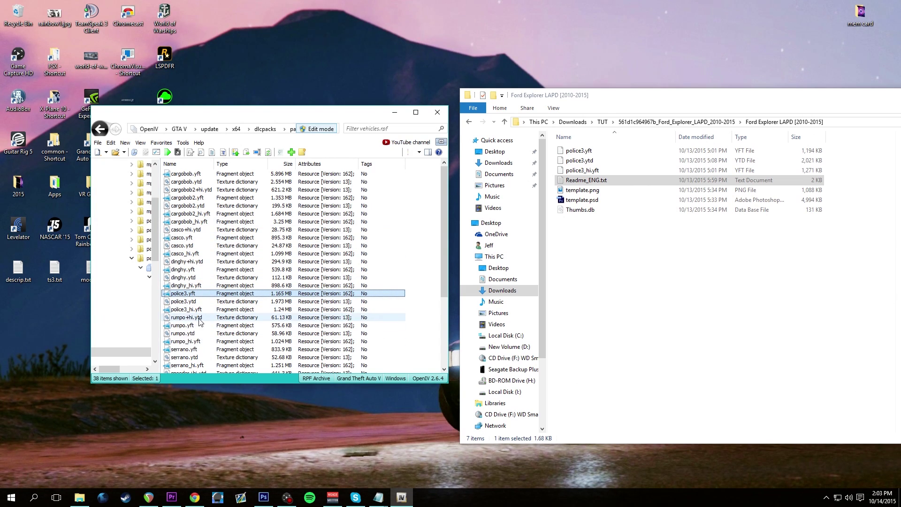
click(189, 320)
key(Up)
key(Up)
key(Up)
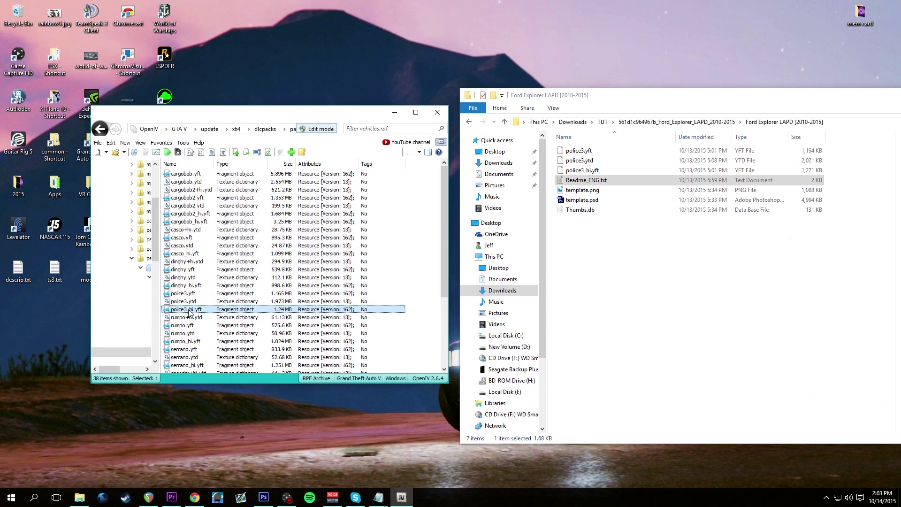
click(195, 319)
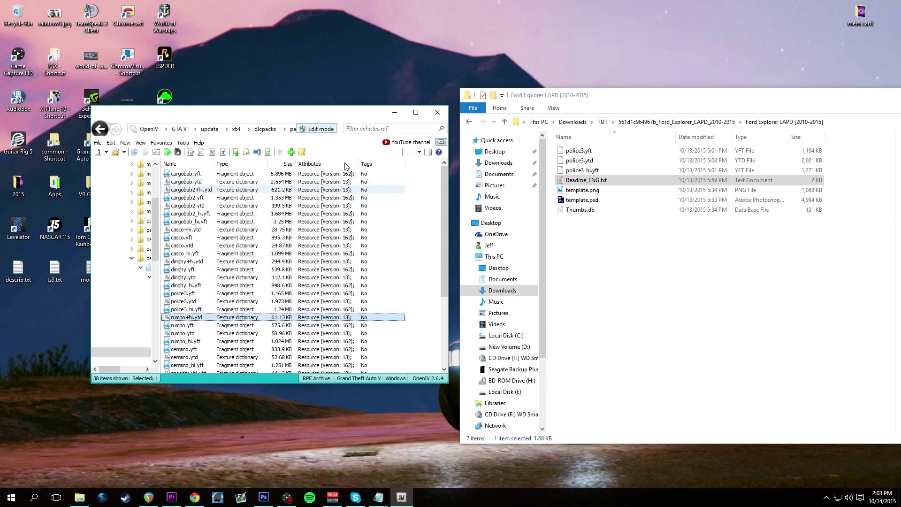
click(188, 309)
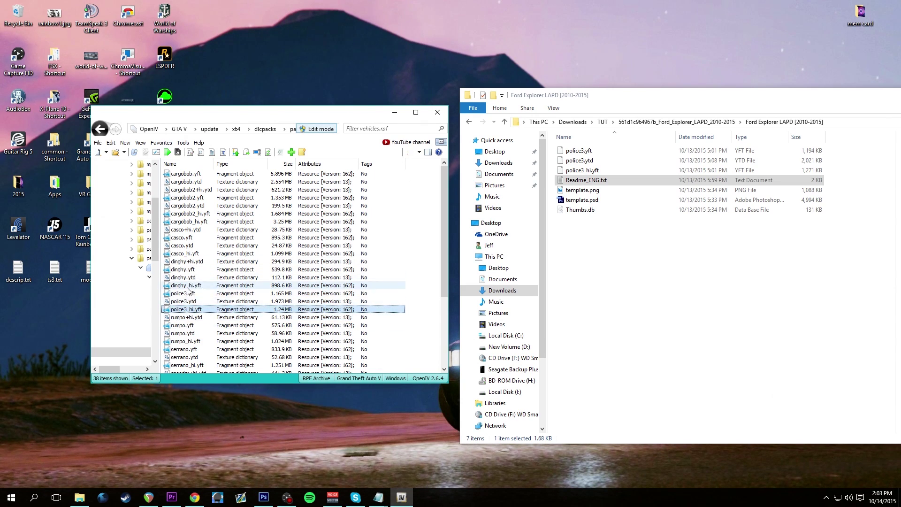
click(189, 293)
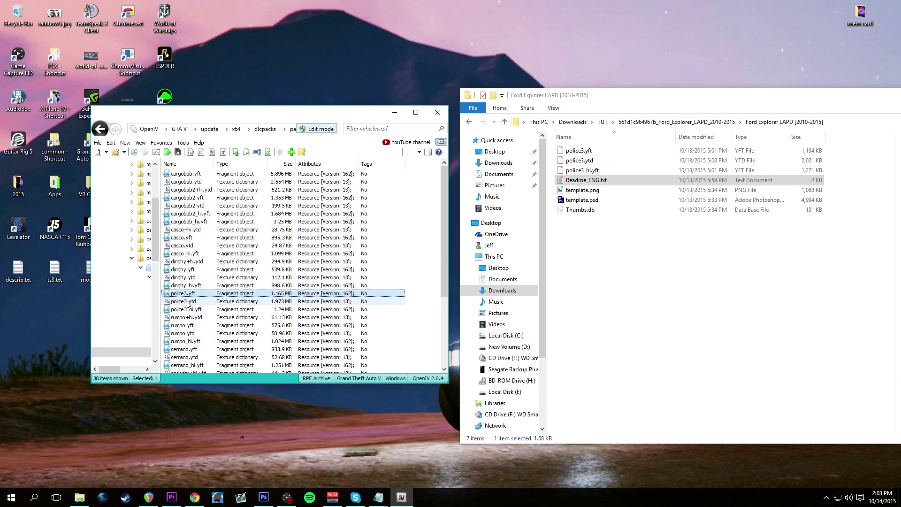
click(184, 303)
click(190, 310)
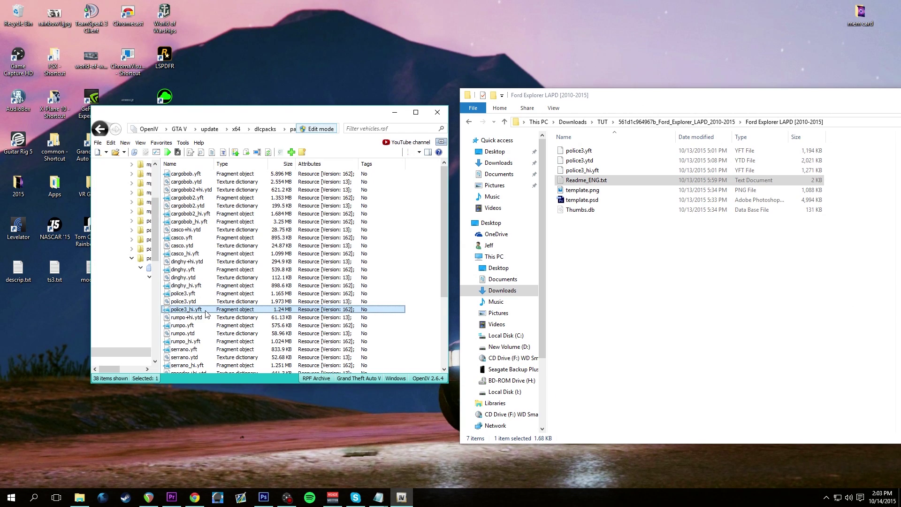
Select the three downloaded police3 files, then highlight the readme's Baller2 handling note
click(589, 295)
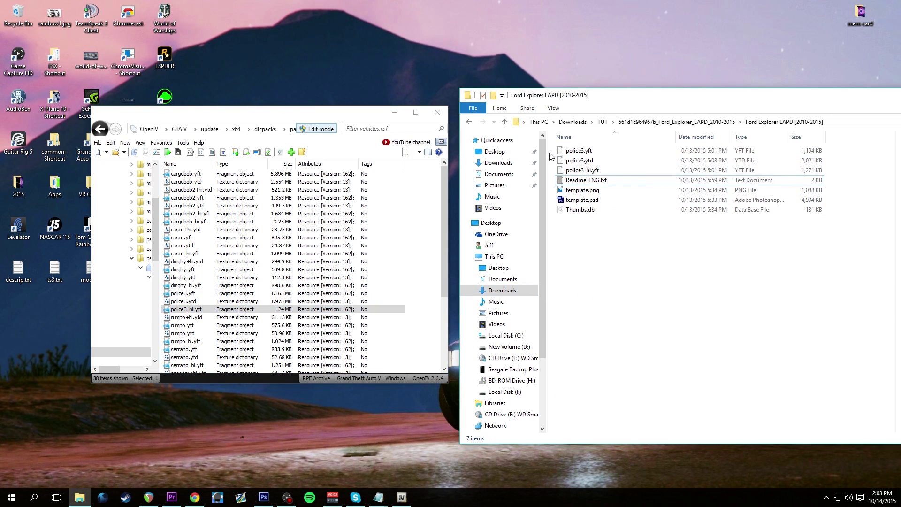
drag(552, 149, 590, 172)
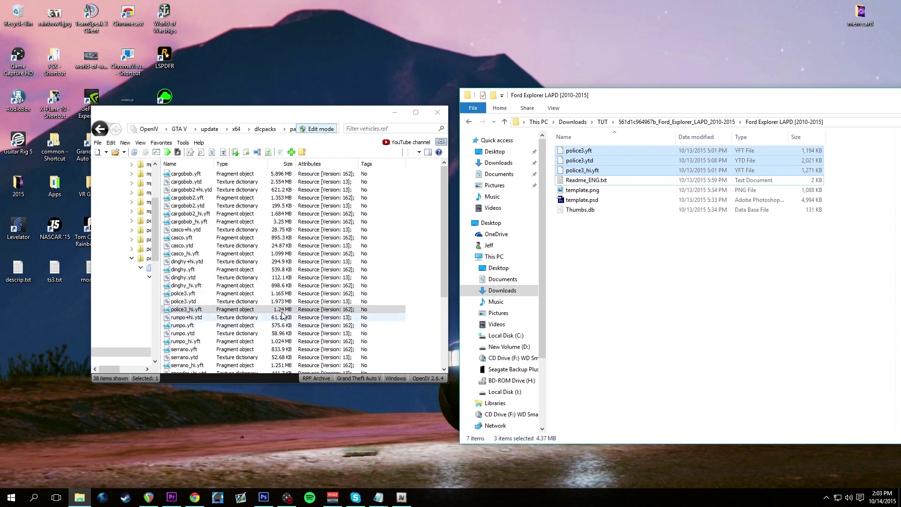
click(647, 251)
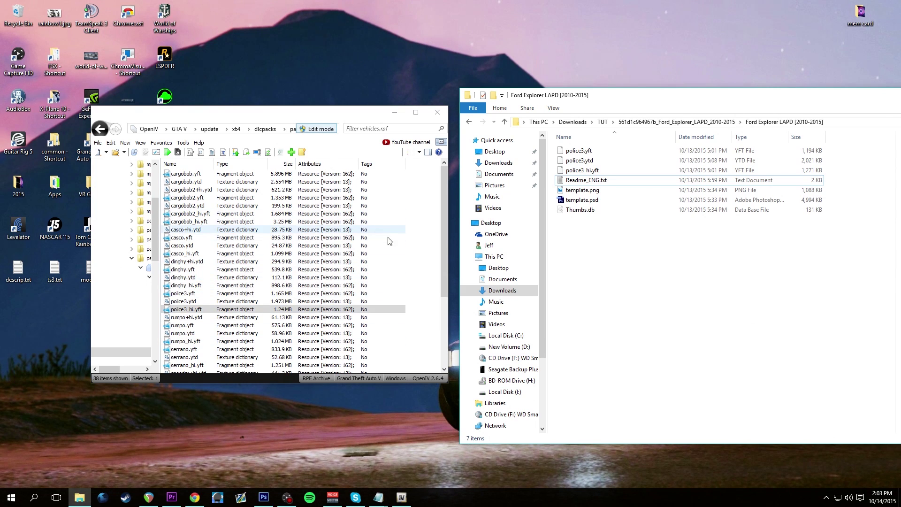
key(alt+Tab)
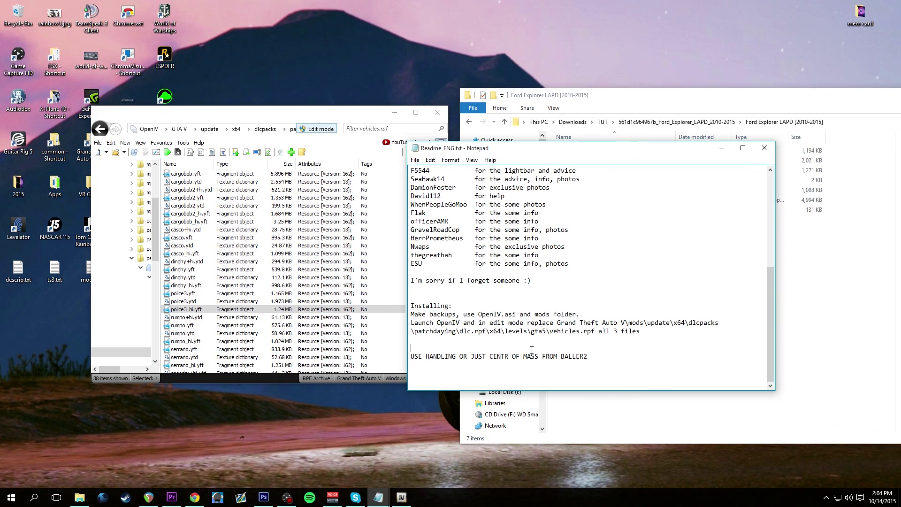
drag(532, 349, 603, 363)
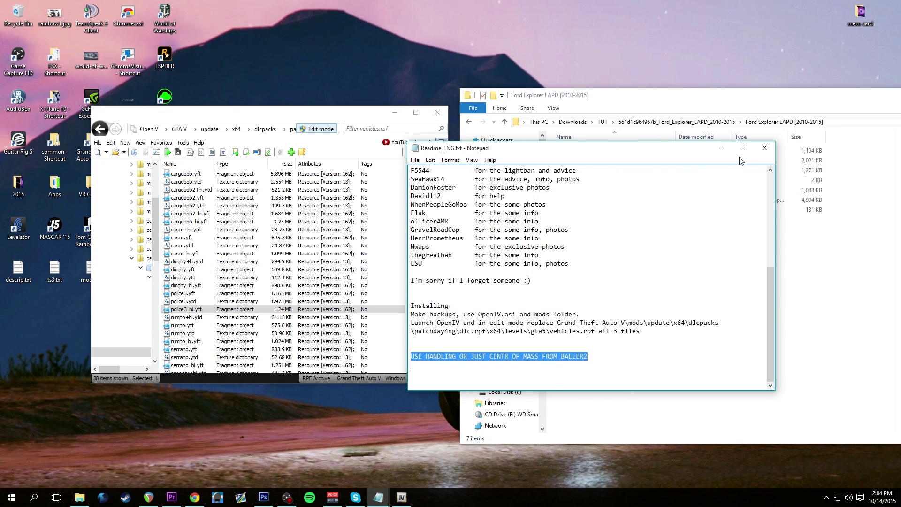
Minimize the readme and browse from the GTA V root into update > update.rpf > common > data
click(722, 149)
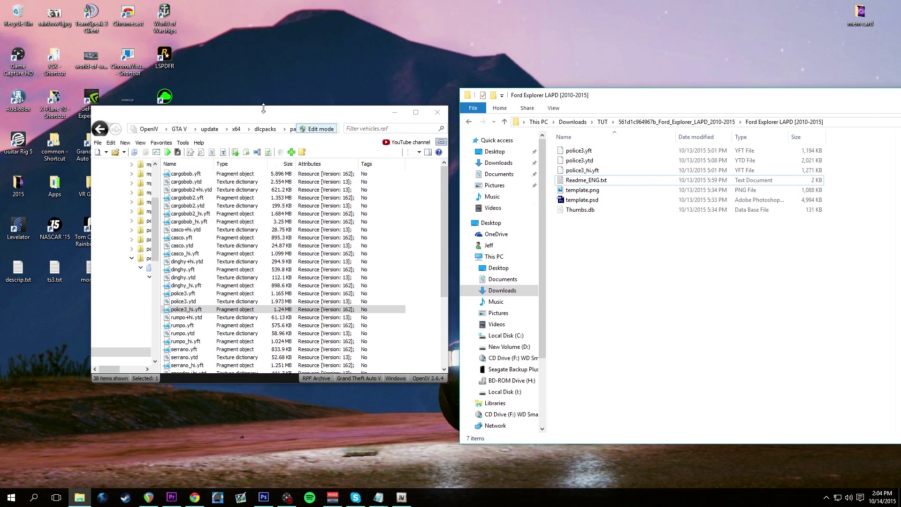
click(179, 129)
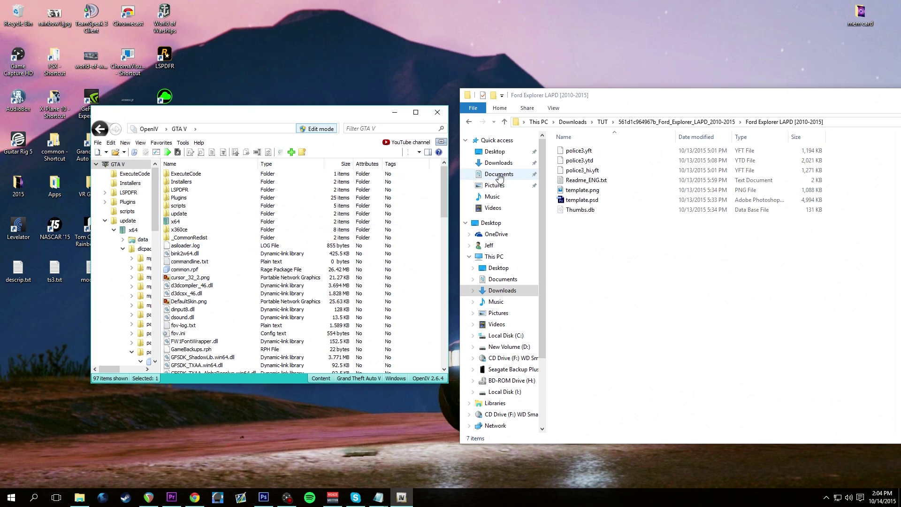
click(185, 215)
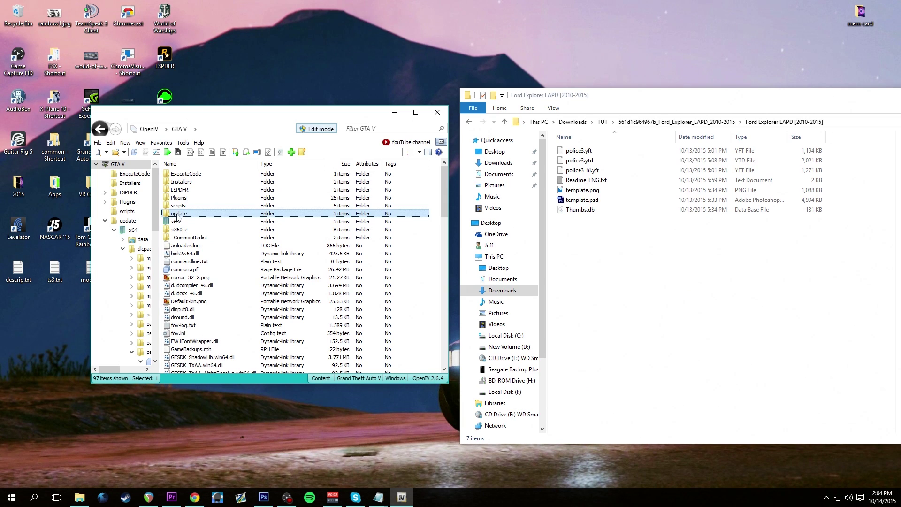
double_click(173, 214)
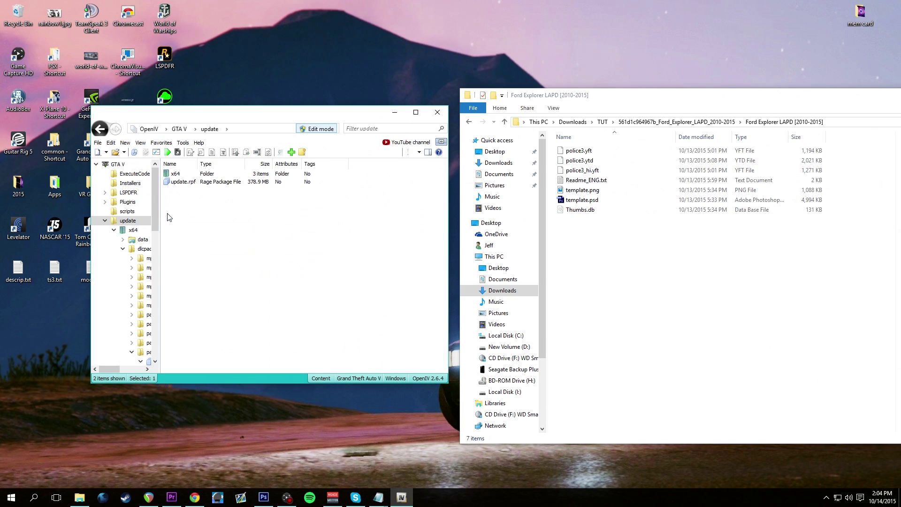
double_click(168, 184)
double_click(173, 174)
double_click(172, 174)
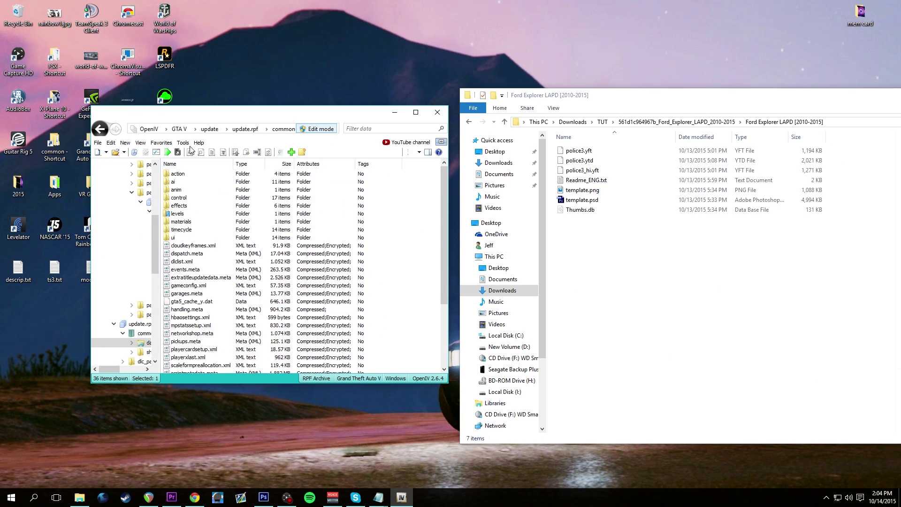
drag(220, 115, 278, 91)
Extract handling.meta to the Desktop
click(240, 287)
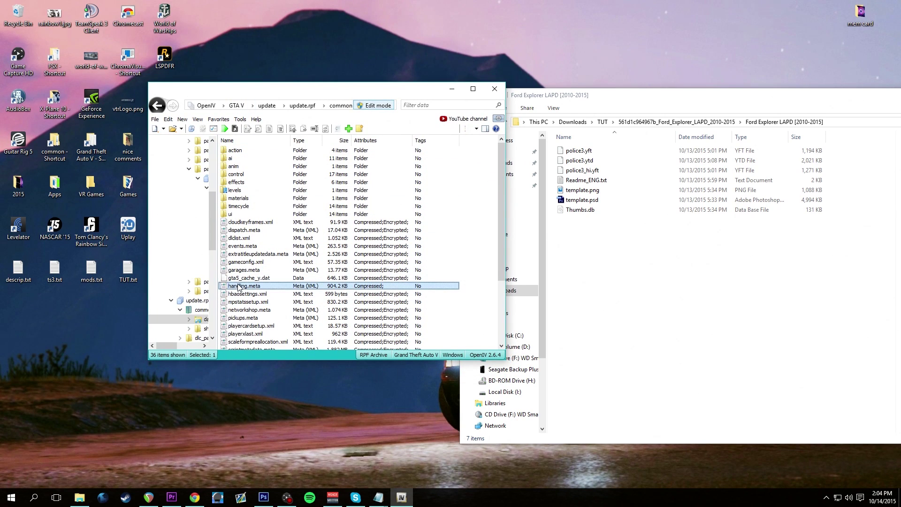
right_click(239, 287)
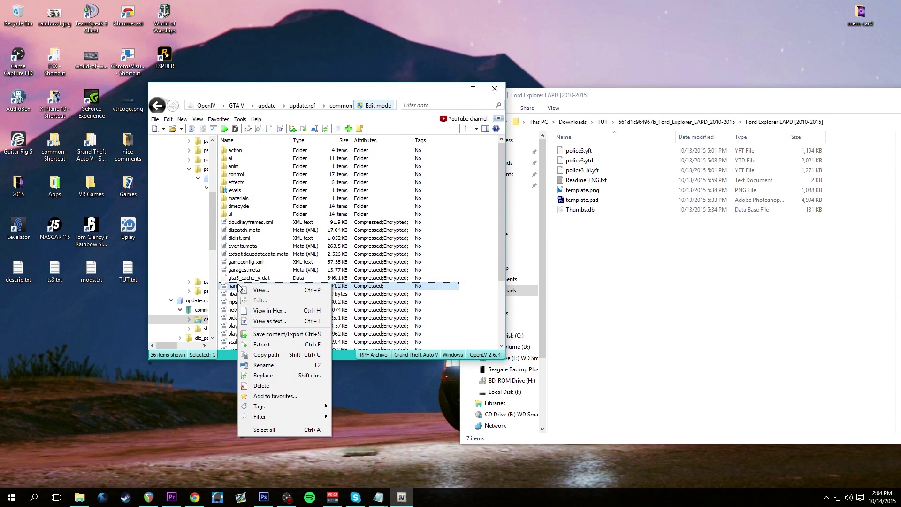
click(270, 345)
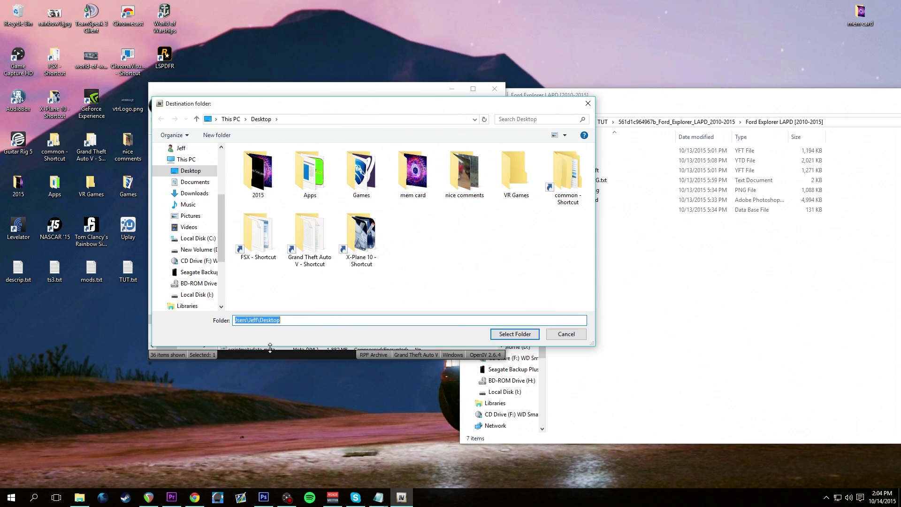
click(515, 333)
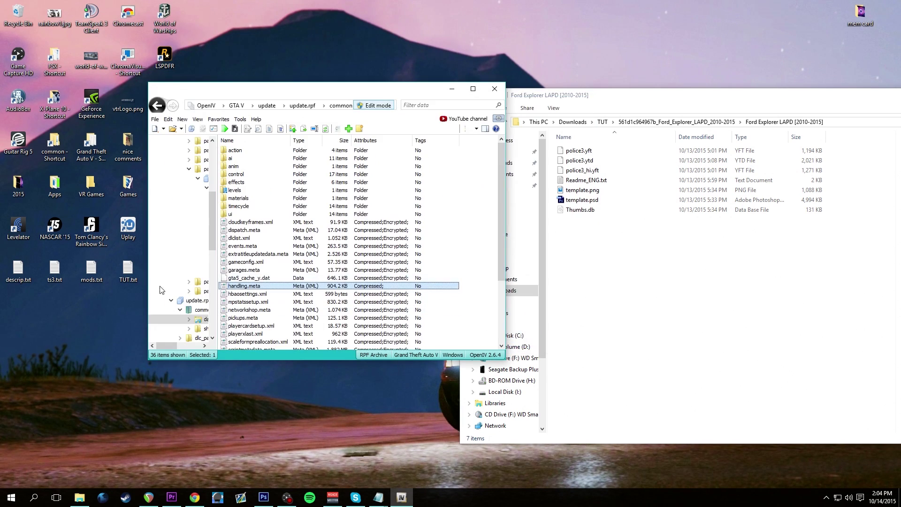
click(15, 316)
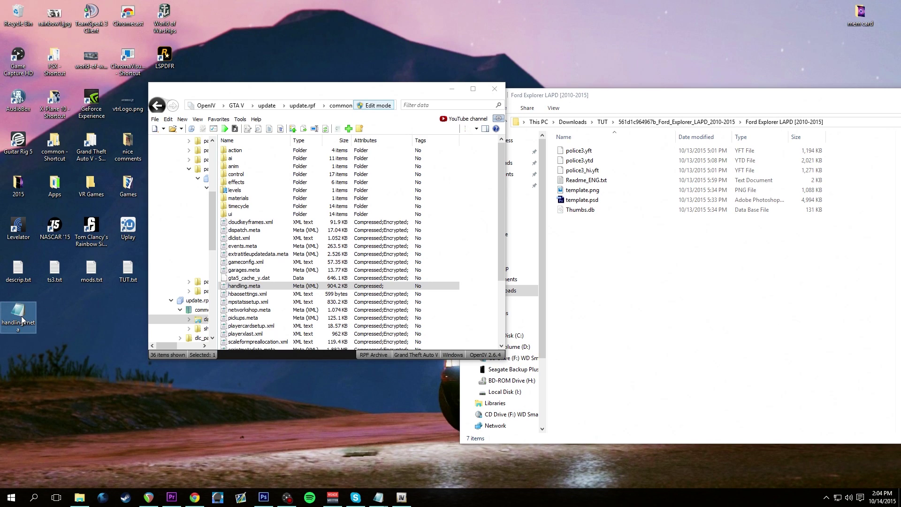
Open the Desktop handling.meta, find the police3 entry, and select its vecCentreOfMassOffset line beside the readme
double_click(21, 319)
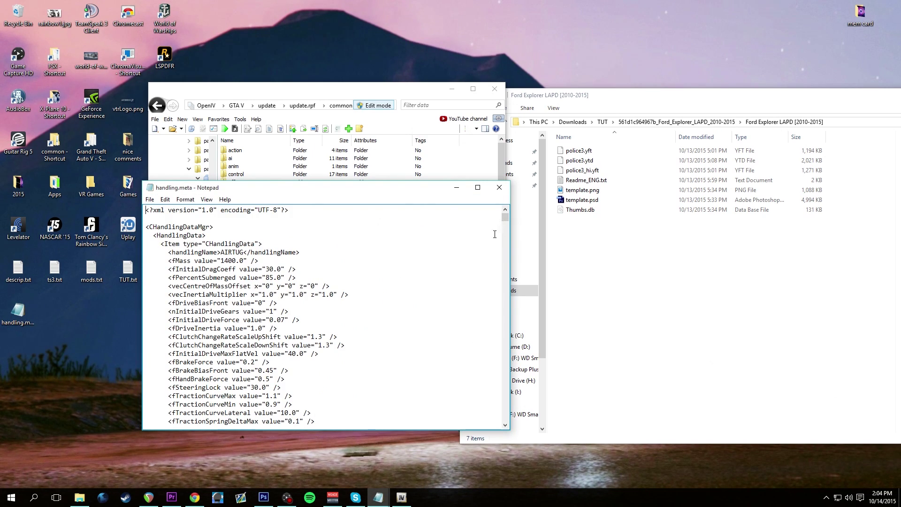
click(166, 200)
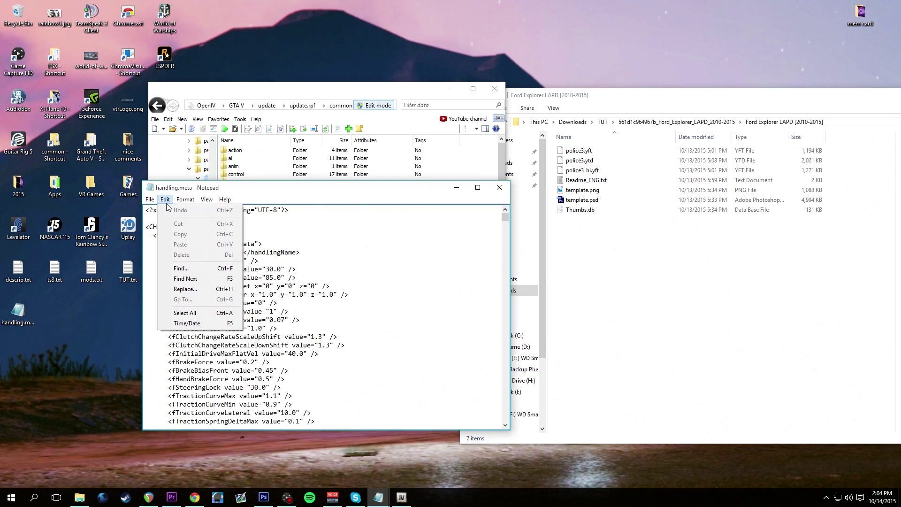
click(181, 268)
text(police3)
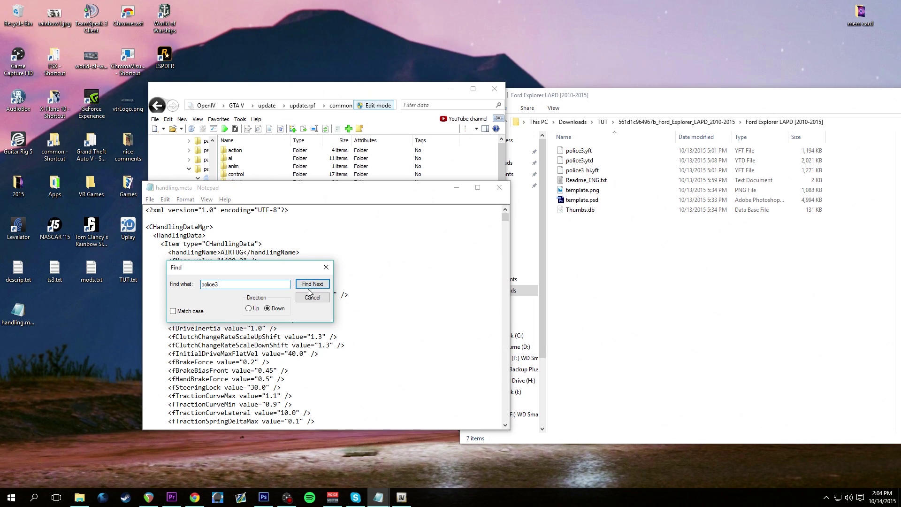
click(311, 285)
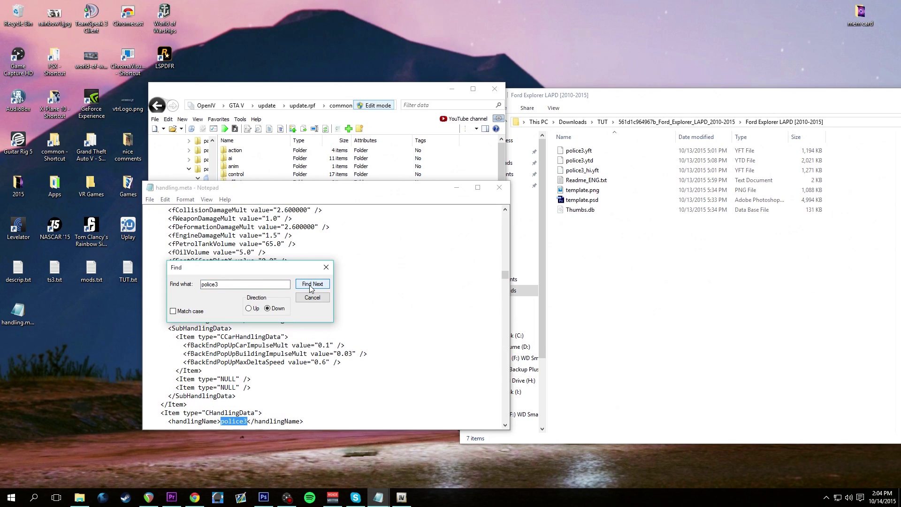
click(312, 298)
scroll(258, 311, down, 6)
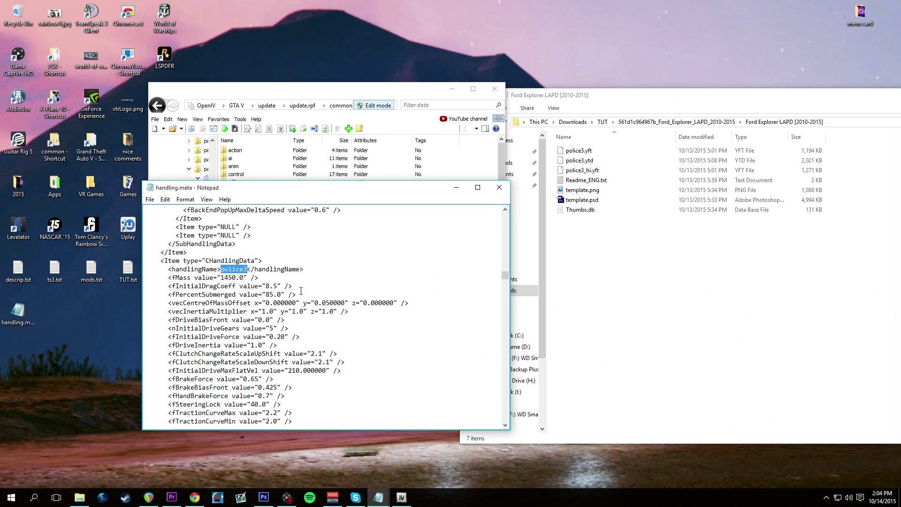
drag(169, 303, 430, 299)
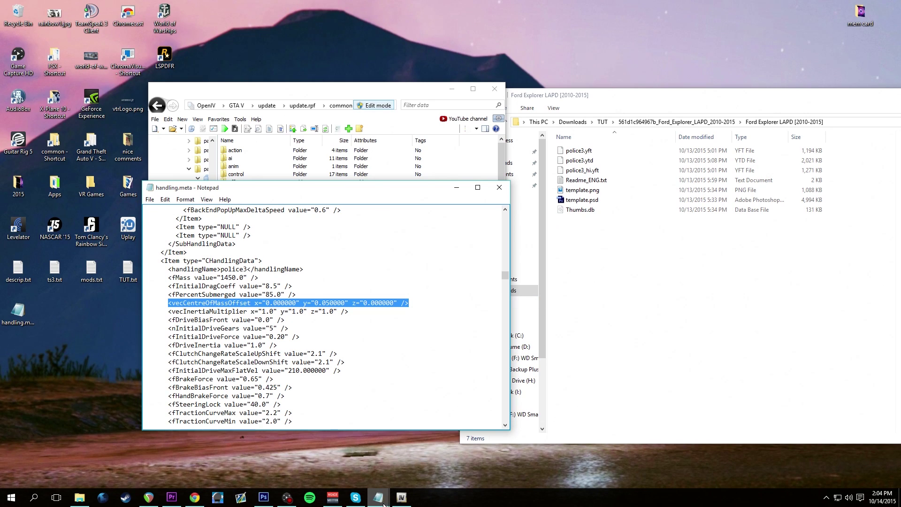
mouse_move(378, 498)
click(391, 457)
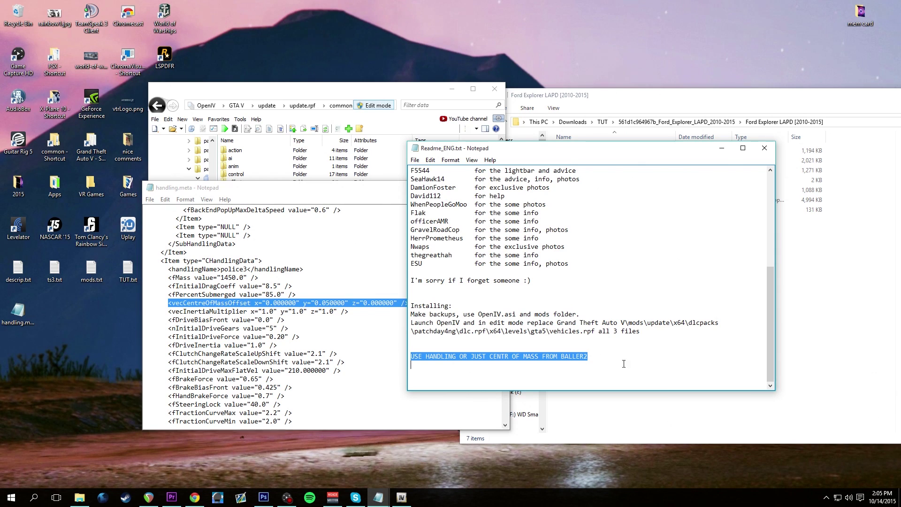
Search handling.meta for 'baller2' and dismiss the not-found message
click(355, 293)
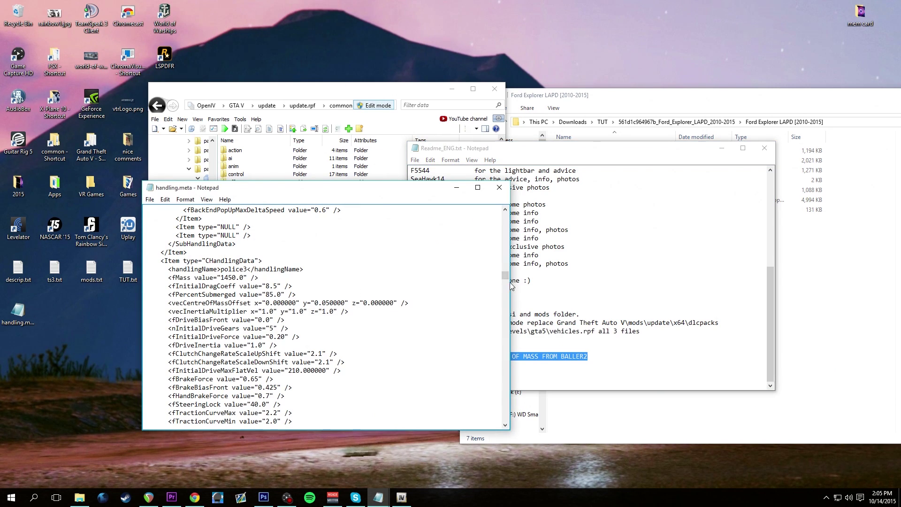
drag(505, 276, 506, 206)
click(165, 199)
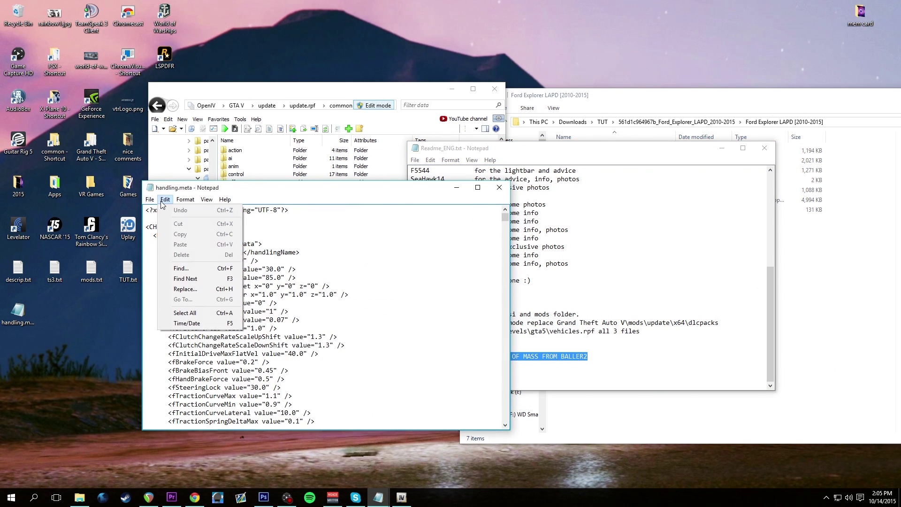
click(189, 269)
text(ba)
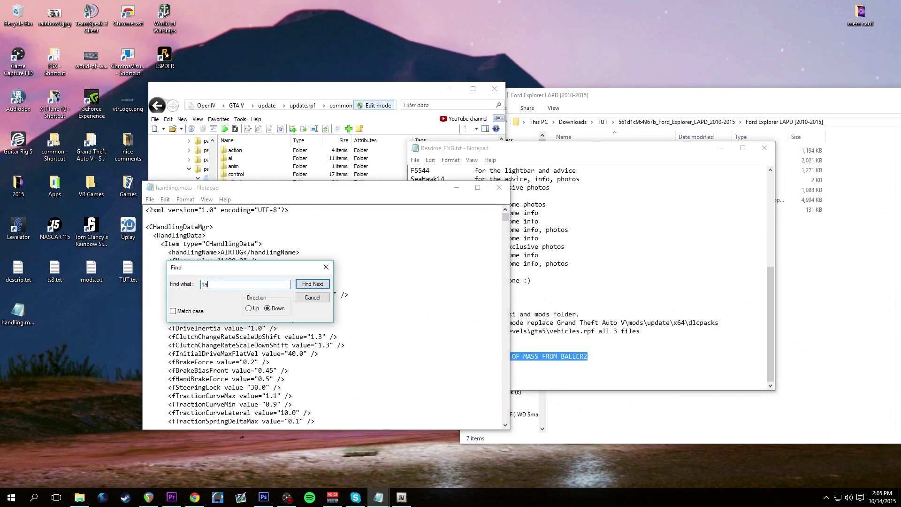
text(ller2)
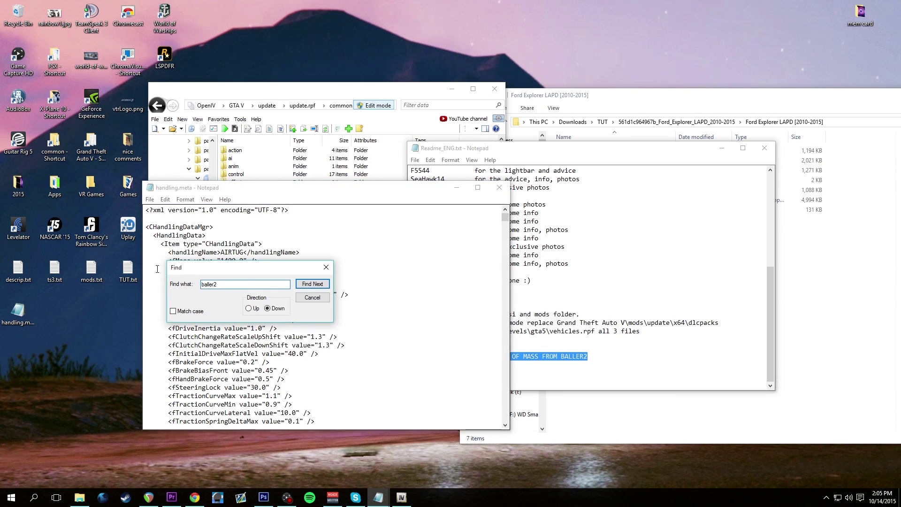
click(311, 283)
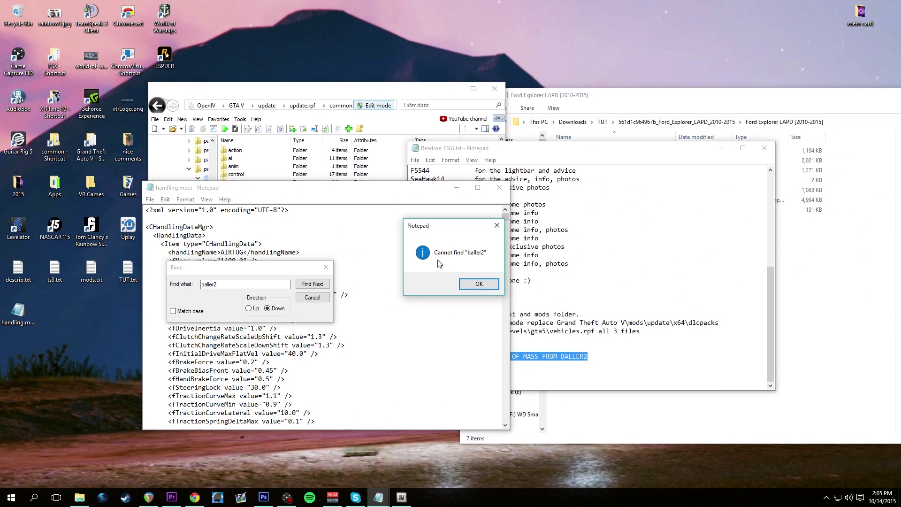
click(479, 284)
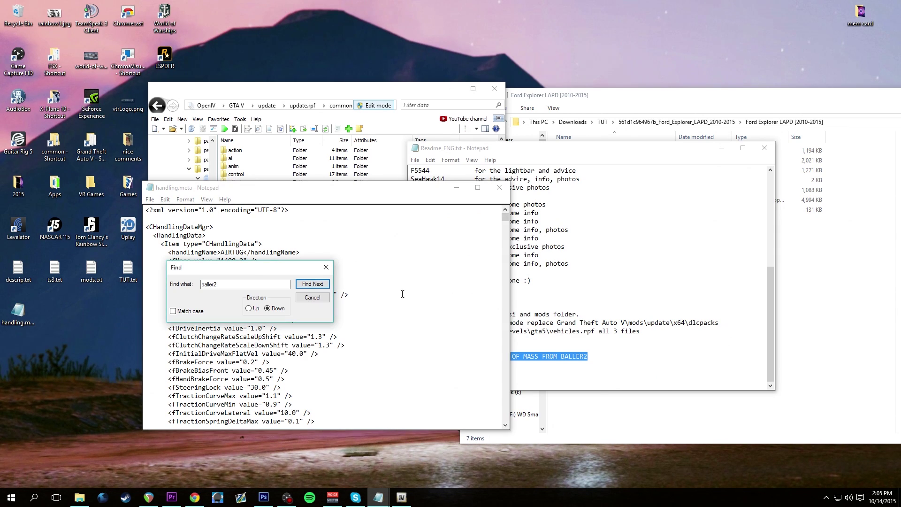
click(313, 298)
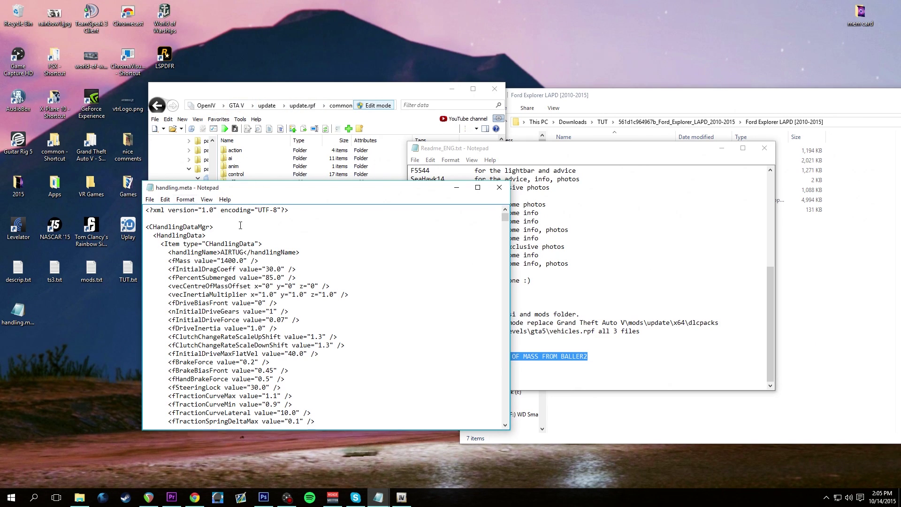
Close handling.meta and send its Desktop copy to the Recycle Bin
click(499, 187)
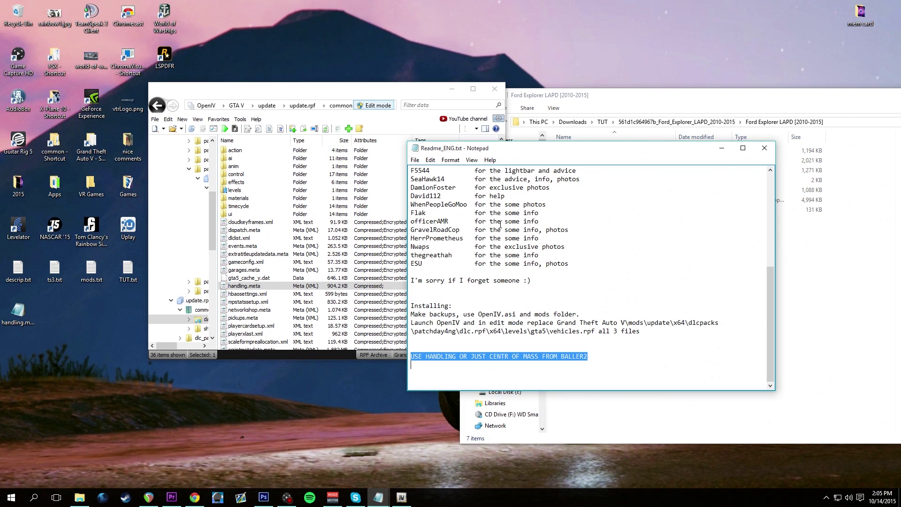
click(27, 311)
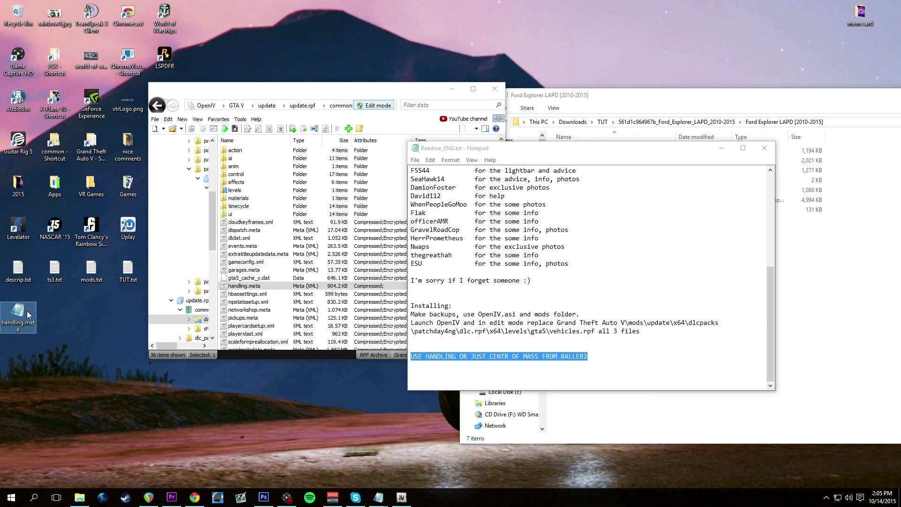
key(Delete)
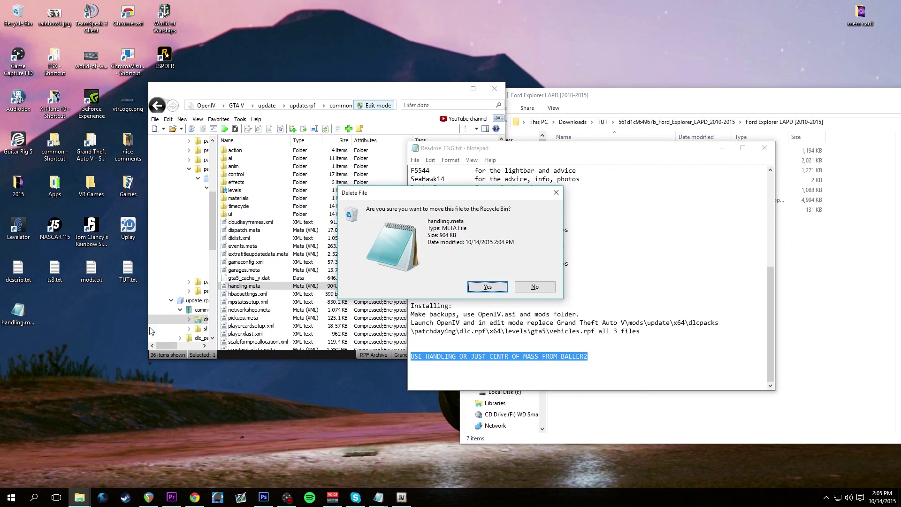
click(472, 288)
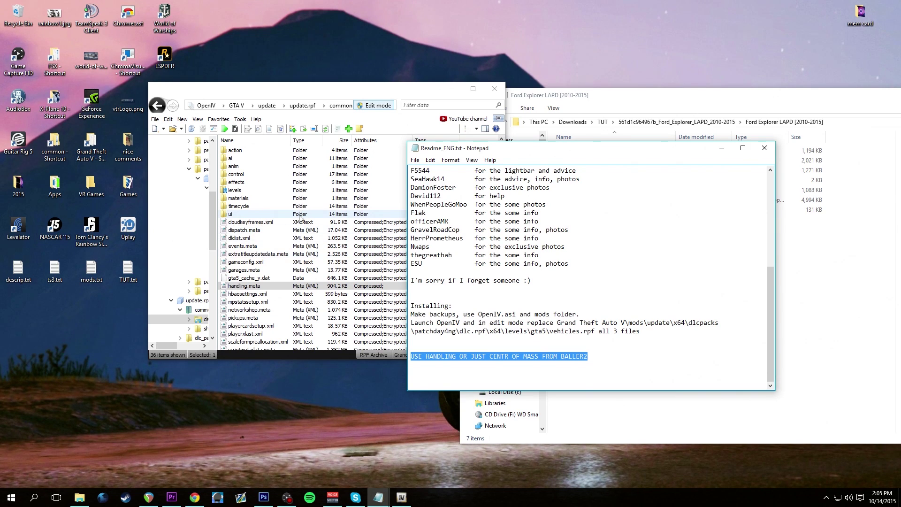
Open common.rpf > data in the GTA V folder and export its handling.meta to the Desktop
click(236, 106)
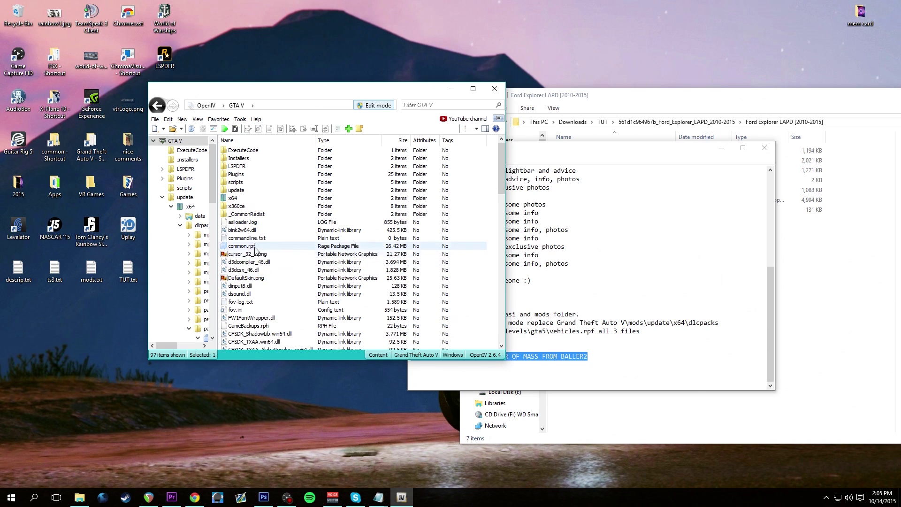
click(277, 246)
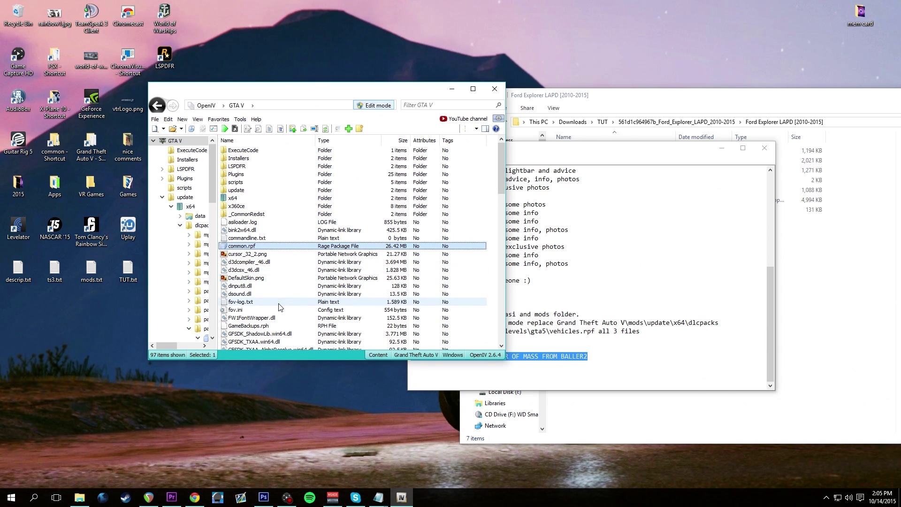
double_click(226, 247)
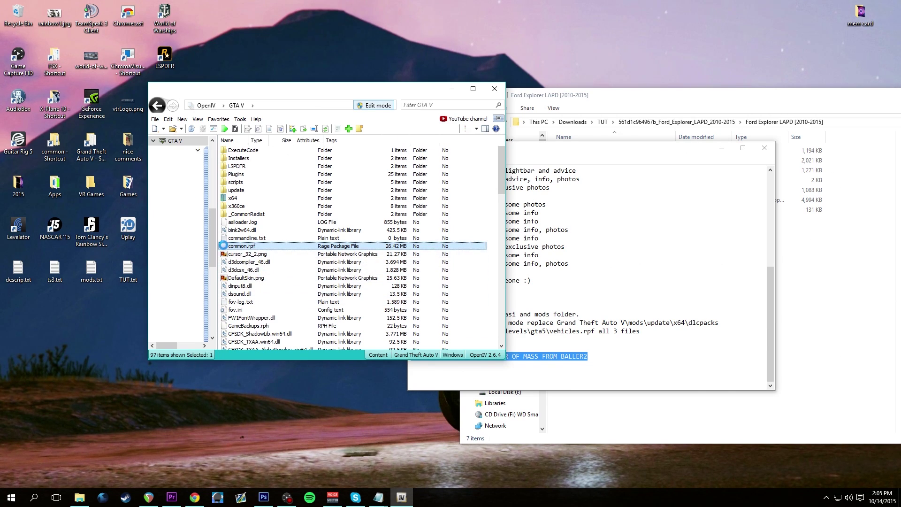
double_click(234, 150)
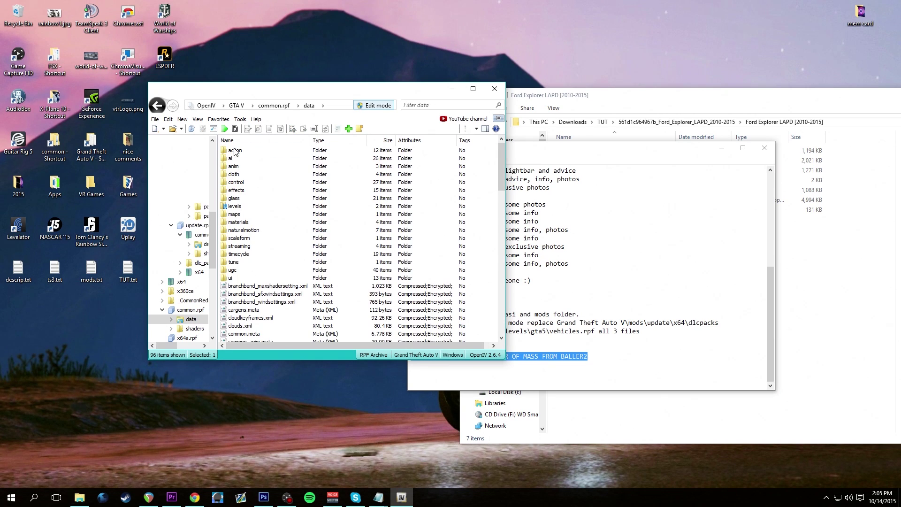
scroll(235, 151, down, 4)
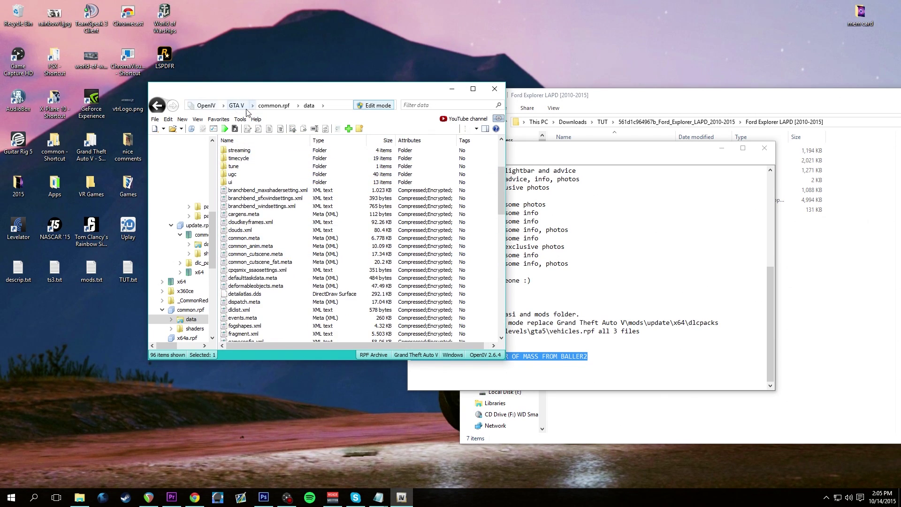
scroll(282, 291, down, 5)
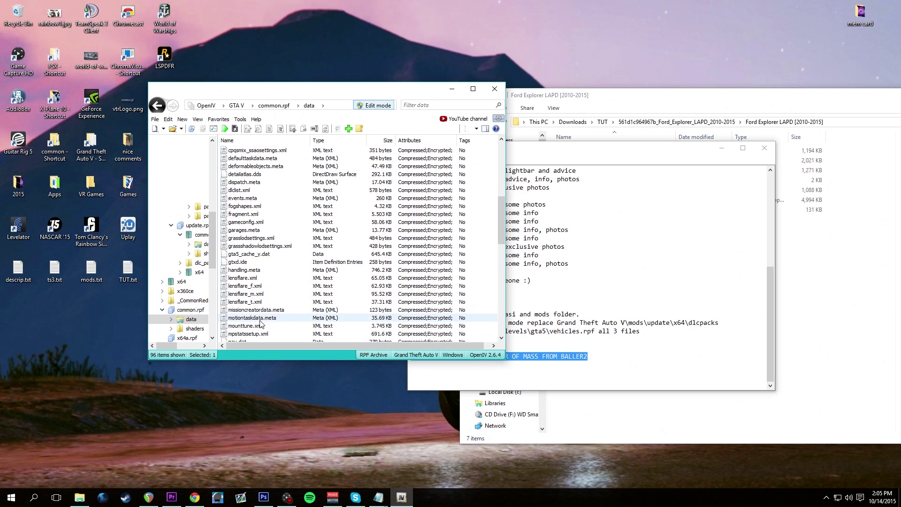
click(248, 271)
right_click(248, 272)
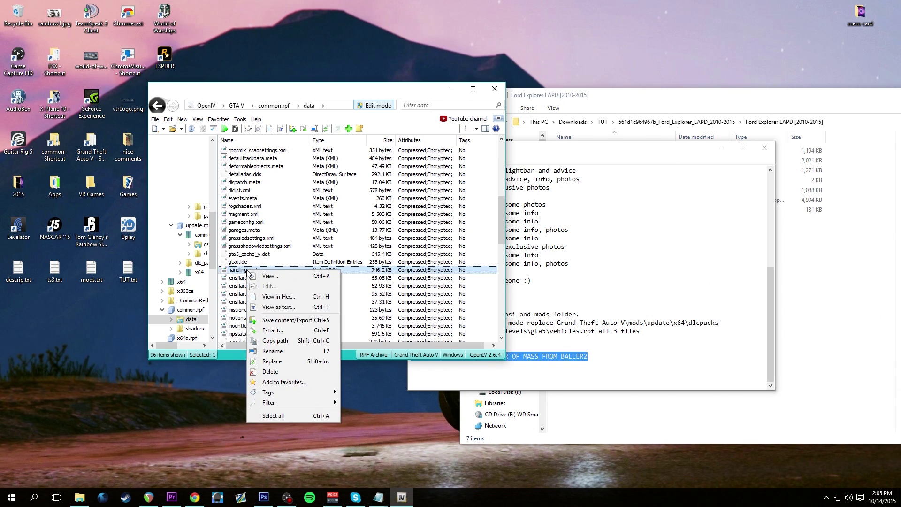
click(297, 330)
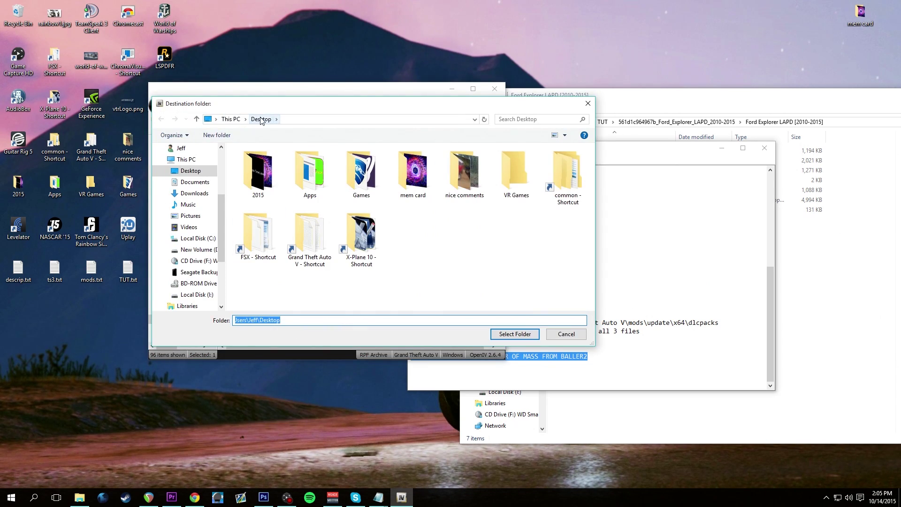
click(522, 334)
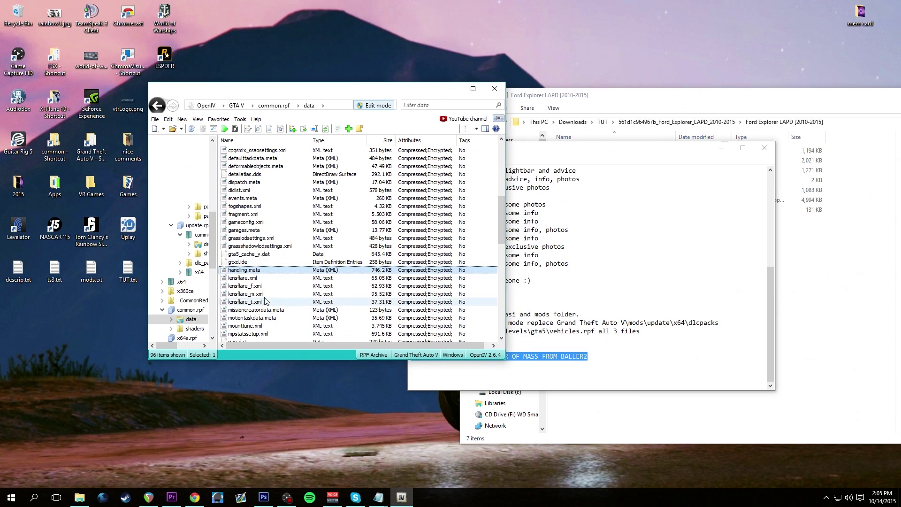
Open the exported handling.meta, find 'baller2', and select BALLER2's vecCentreOfMassOffset line
double_click(22, 312)
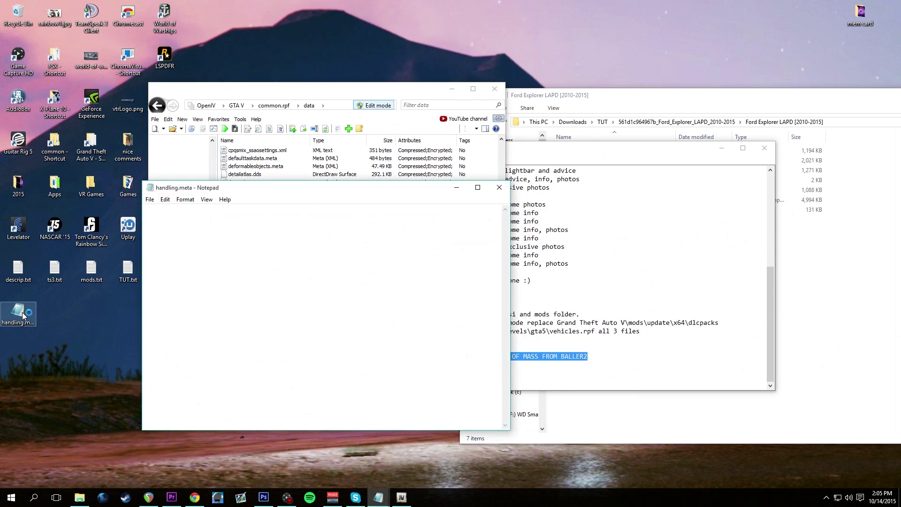
click(166, 200)
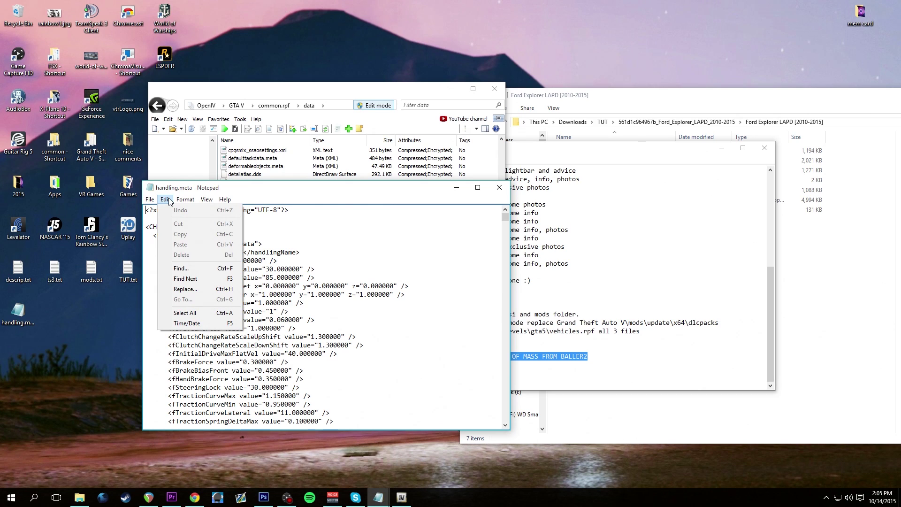
click(193, 268)
text(ba)
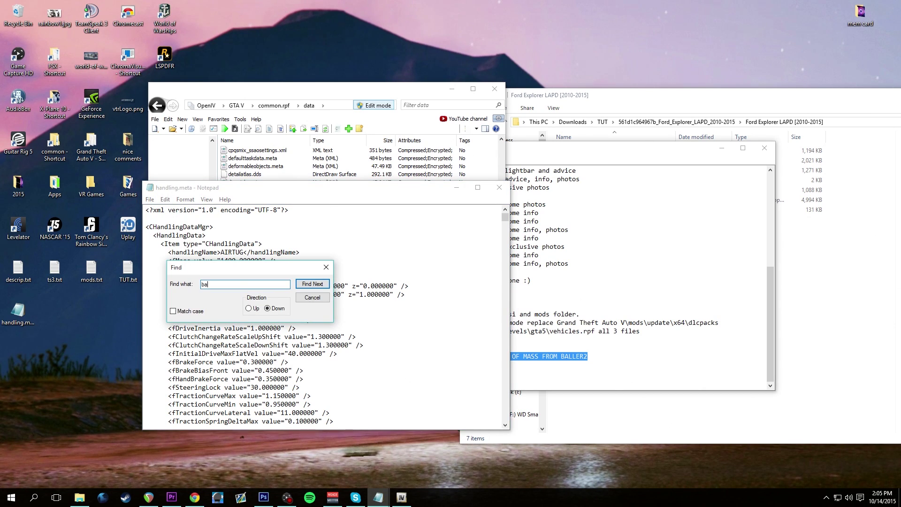
text(ller2)
click(319, 285)
click(327, 267)
scroll(299, 338, down, 6)
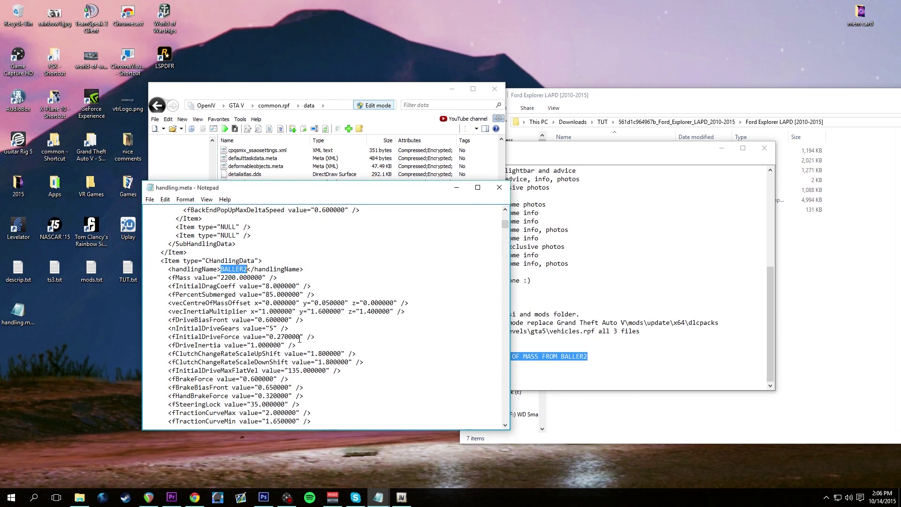
drag(169, 303, 417, 304)
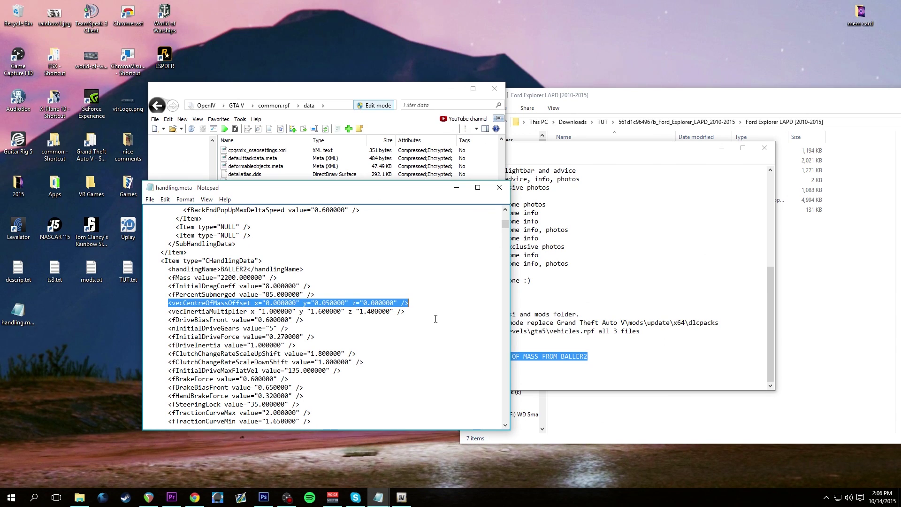
Close handling.meta and send its Desktop copy to the Recycle Bin
click(499, 187)
click(20, 312)
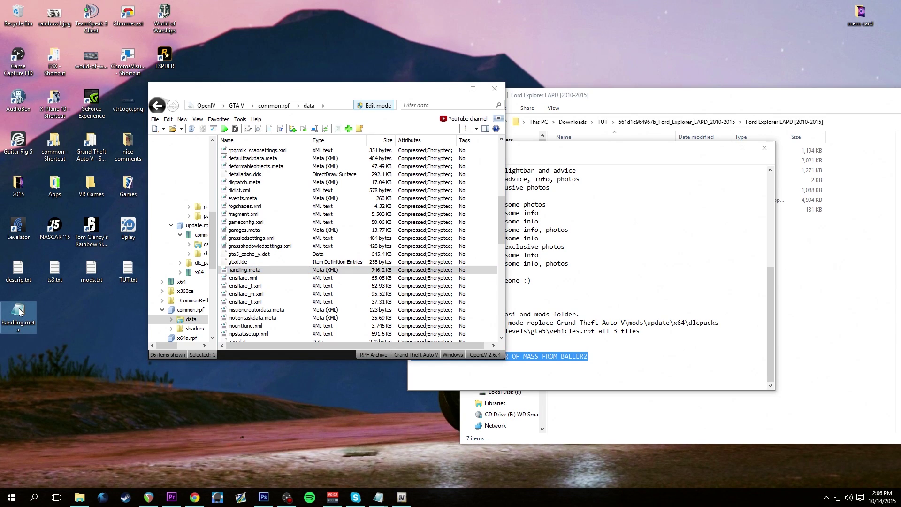
key(Delete)
click(485, 288)
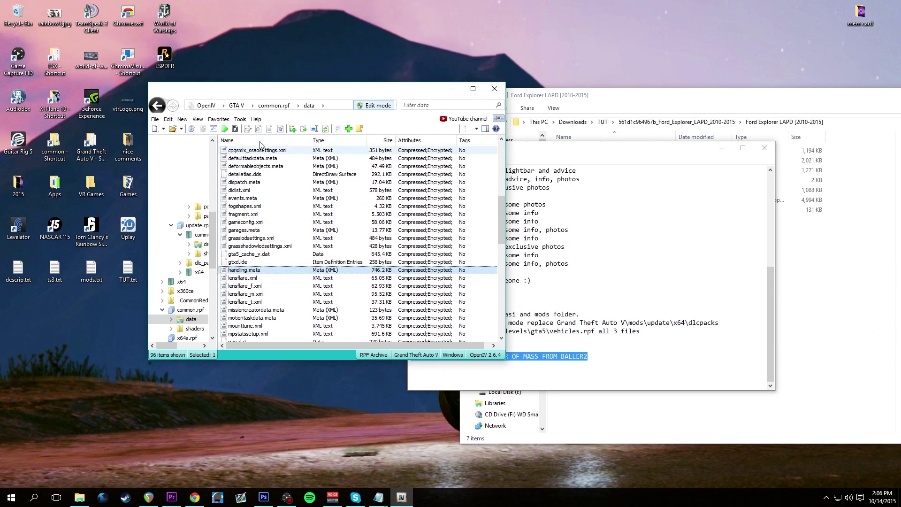
Open the common data folder inside update.rpf, after briefly browsing update\x64\data
click(236, 105)
double_click(237, 191)
click(231, 151)
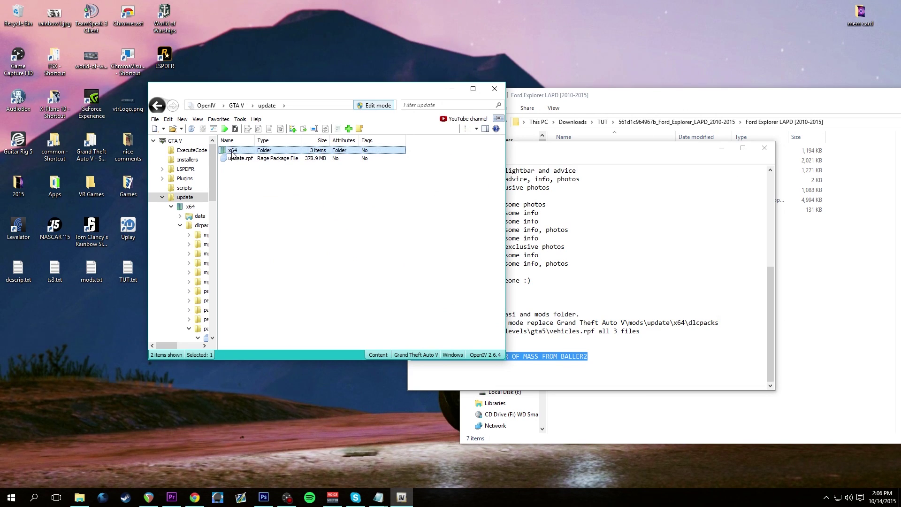
double_click(233, 153)
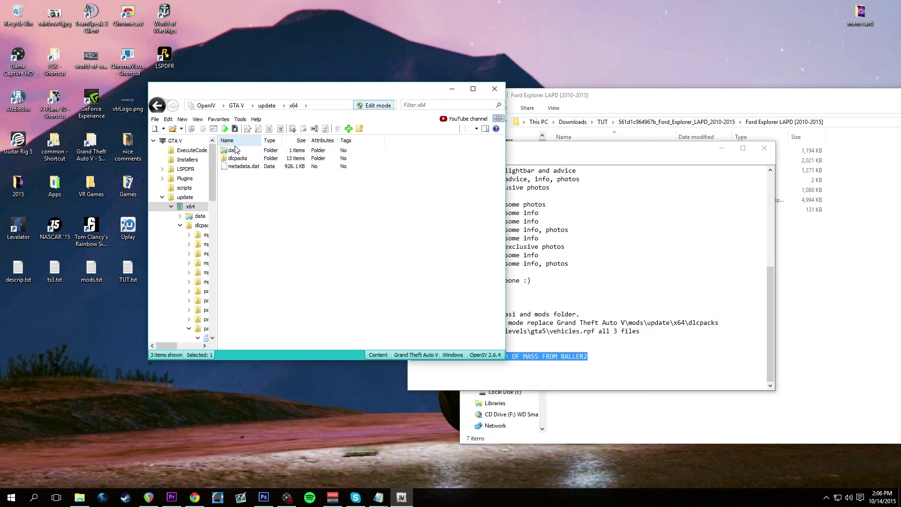
double_click(228, 151)
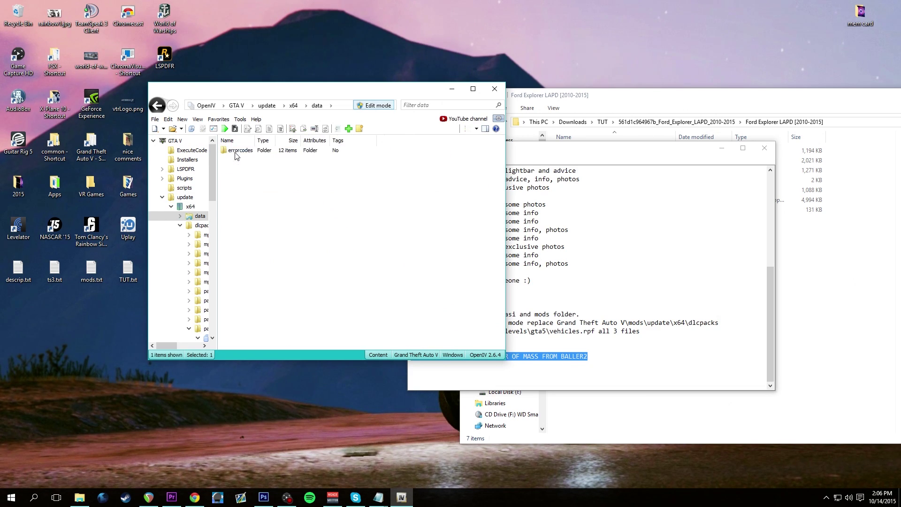
click(154, 106)
click(153, 106)
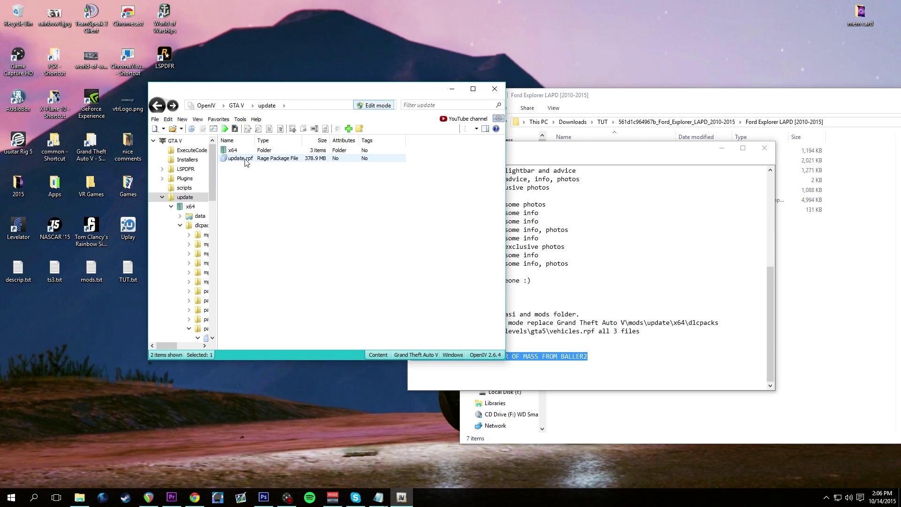
click(236, 105)
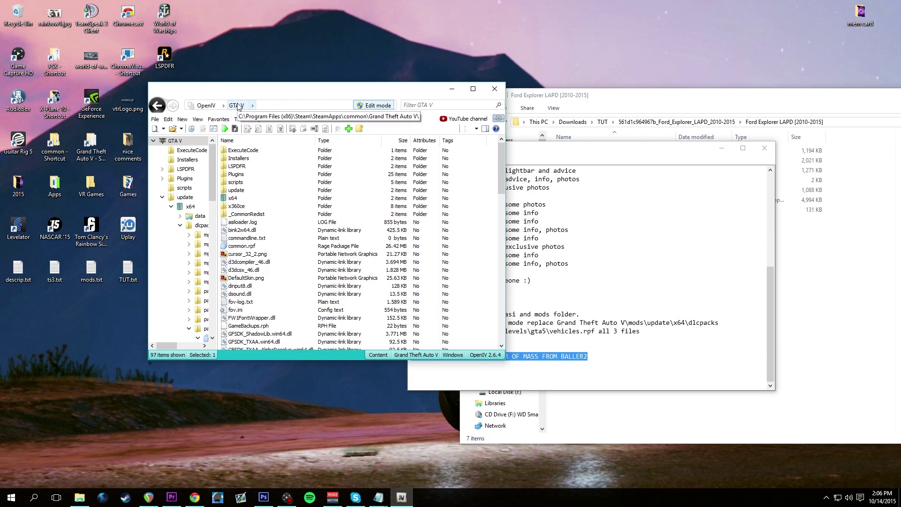
double_click(236, 190)
double_click(234, 158)
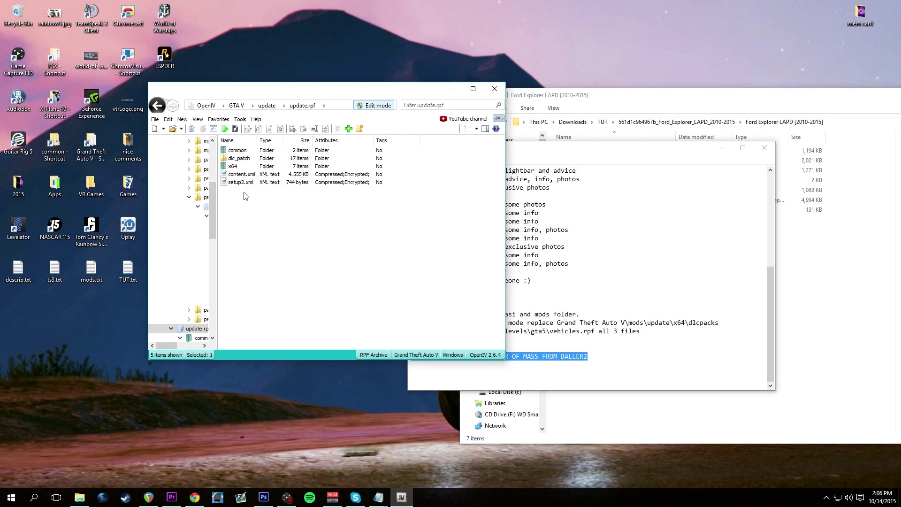
double_click(237, 151)
double_click(234, 150)
scroll(259, 312, down, 4)
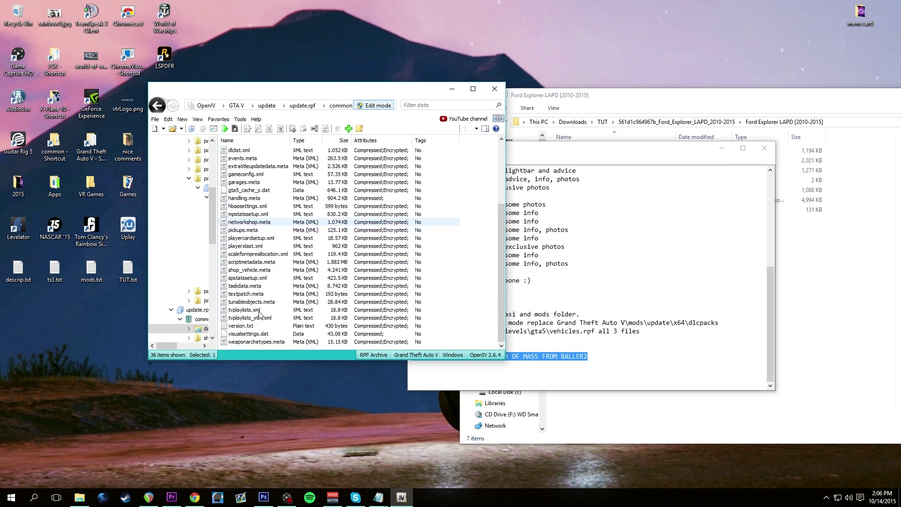
Export handling.meta from the archive to the Desktop
click(250, 198)
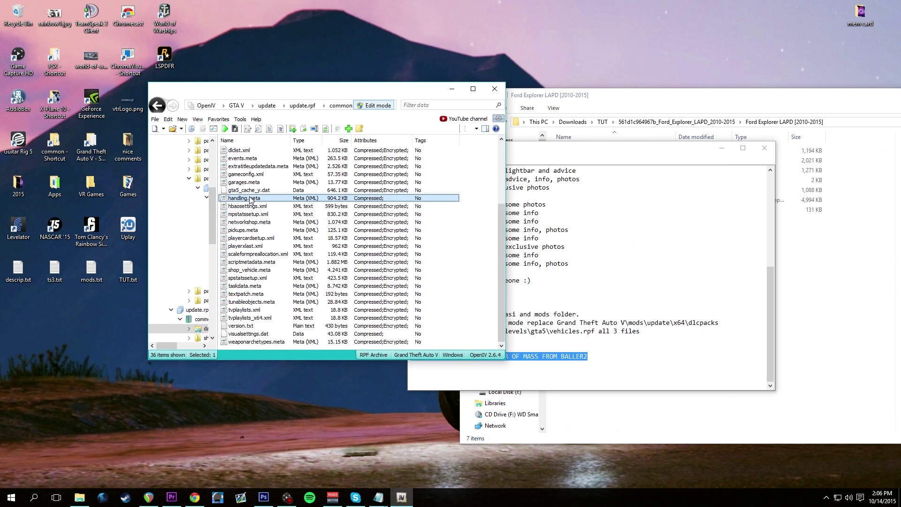
right_click(250, 198)
click(273, 258)
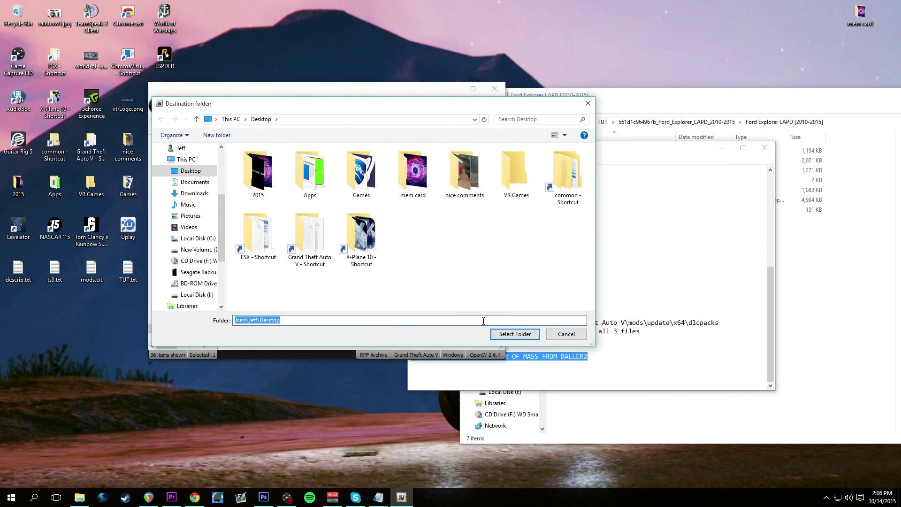
click(514, 334)
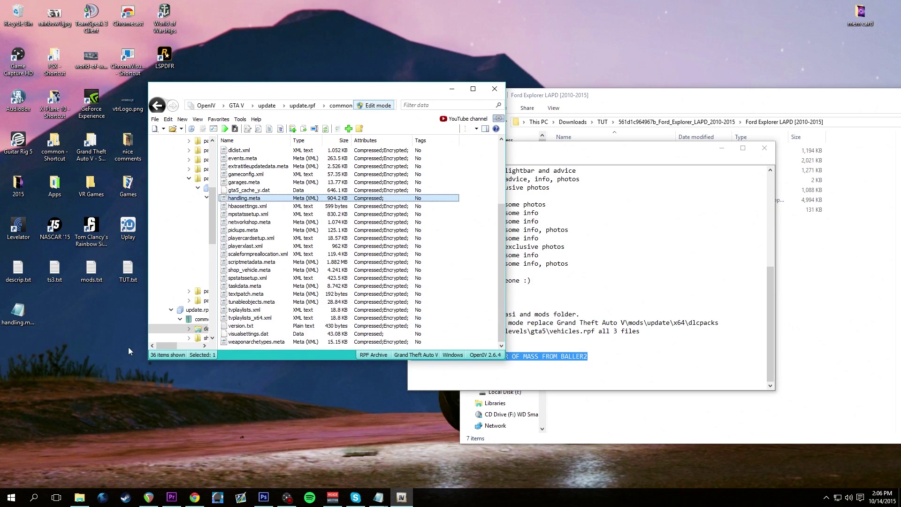
Open the exported handling.meta in Notepad and find the police3 entry
double_click(18, 312)
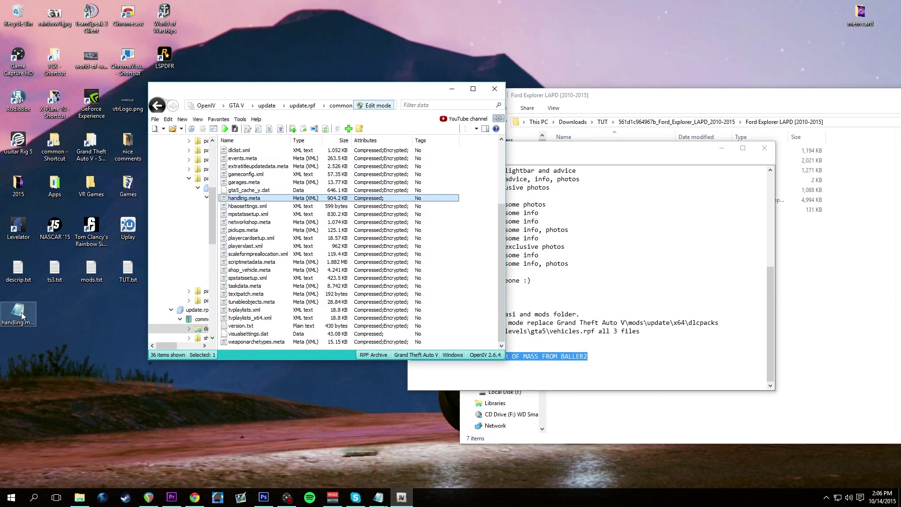
click(165, 200)
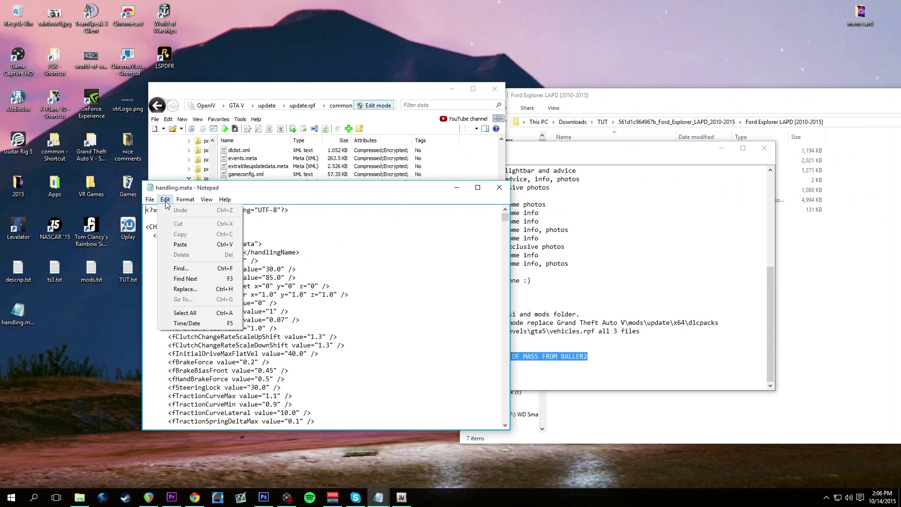
click(194, 271)
text(police3)
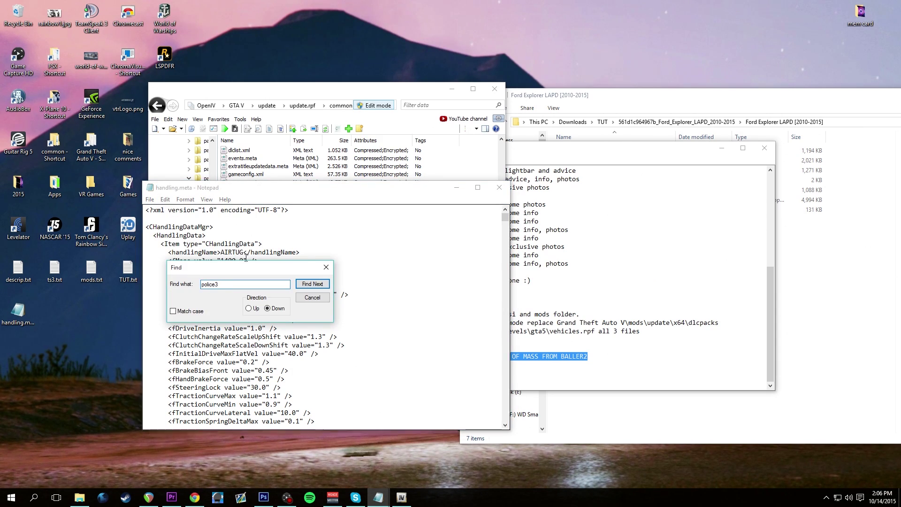
click(312, 284)
click(327, 267)
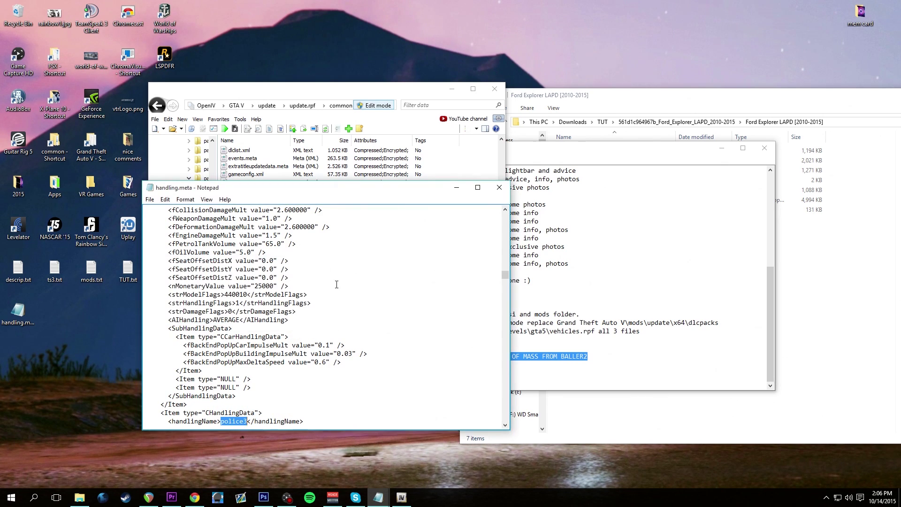
scroll(299, 350, down, 6)
Replace police3's vecCentreOfMassOffset line with the copied line (y=0.050000)
drag(168, 303, 419, 304)
key(ctrl+c)
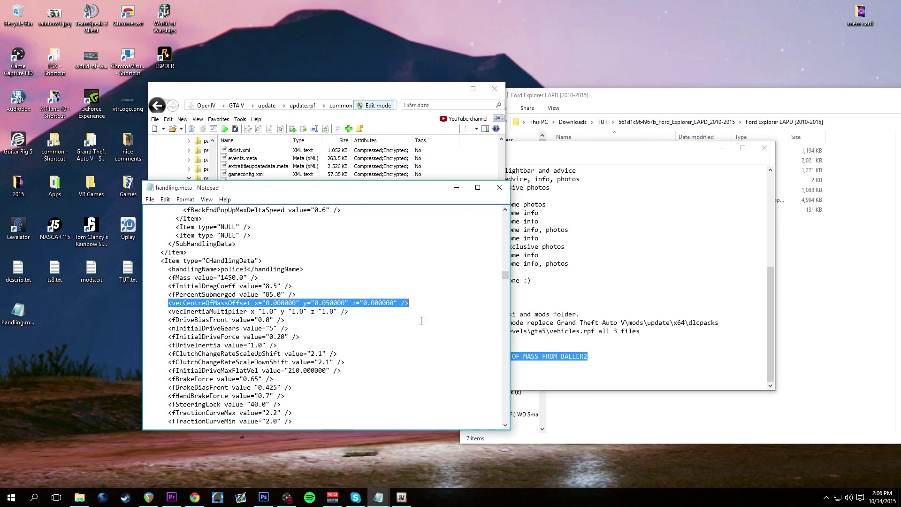
key(Delete)
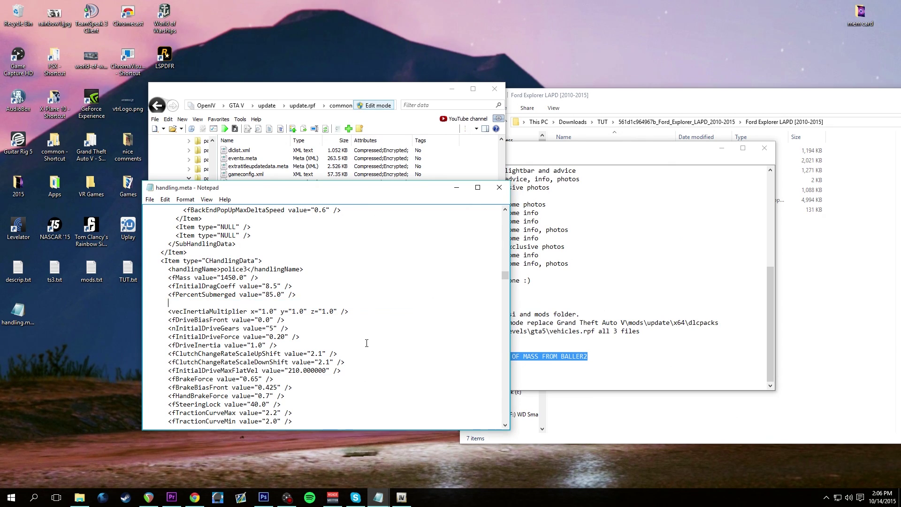
right_click(195, 304)
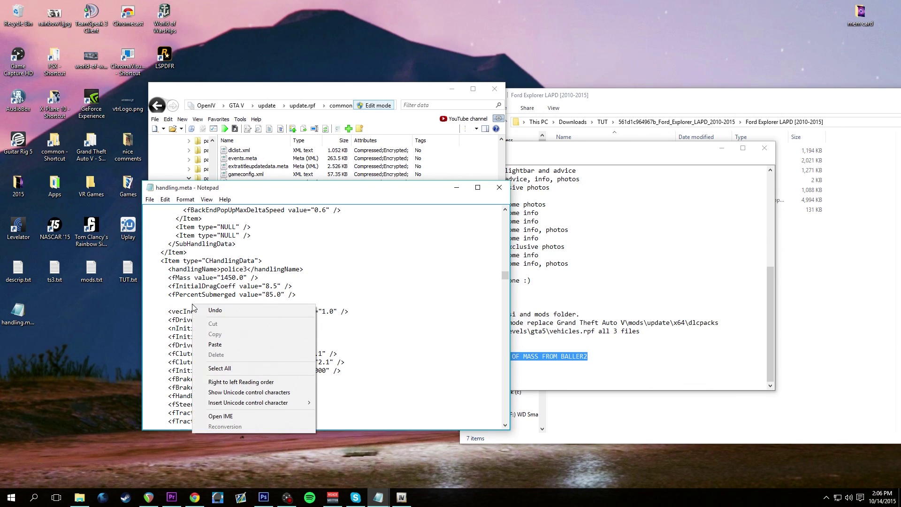
click(222, 343)
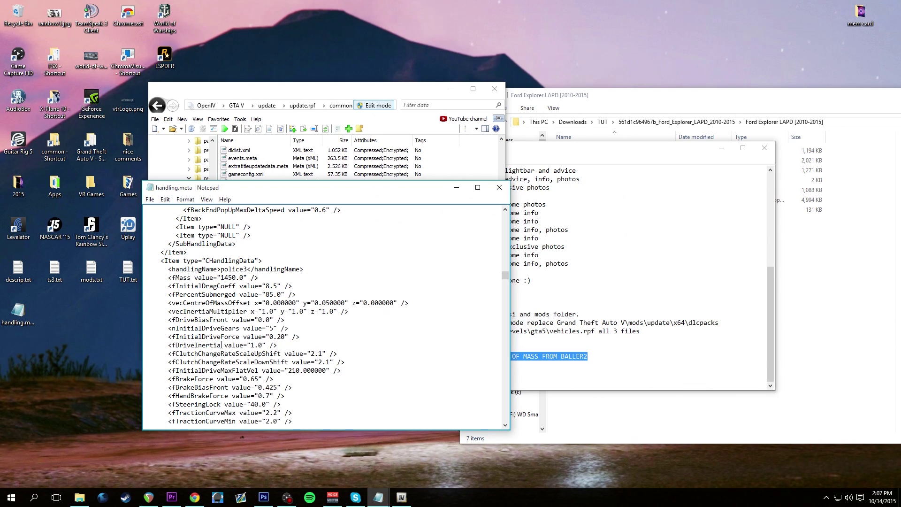
drag(421, 307, 162, 306)
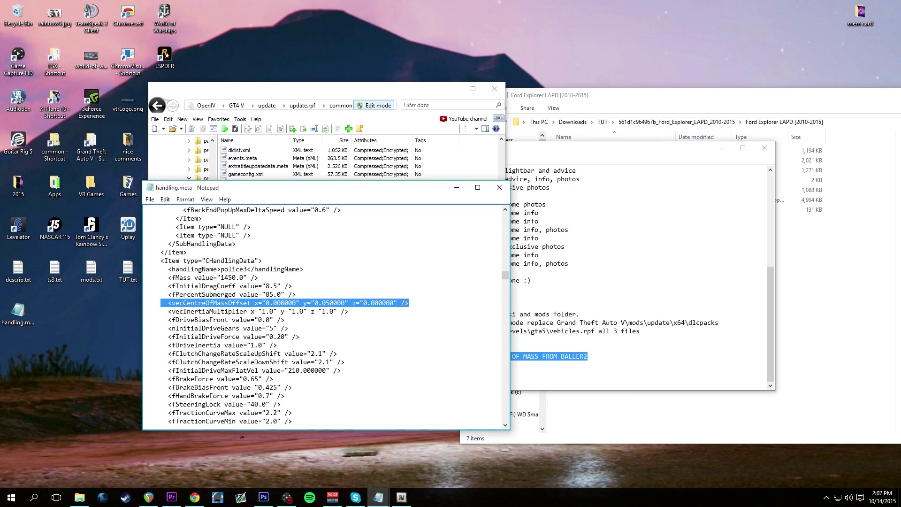
click(432, 296)
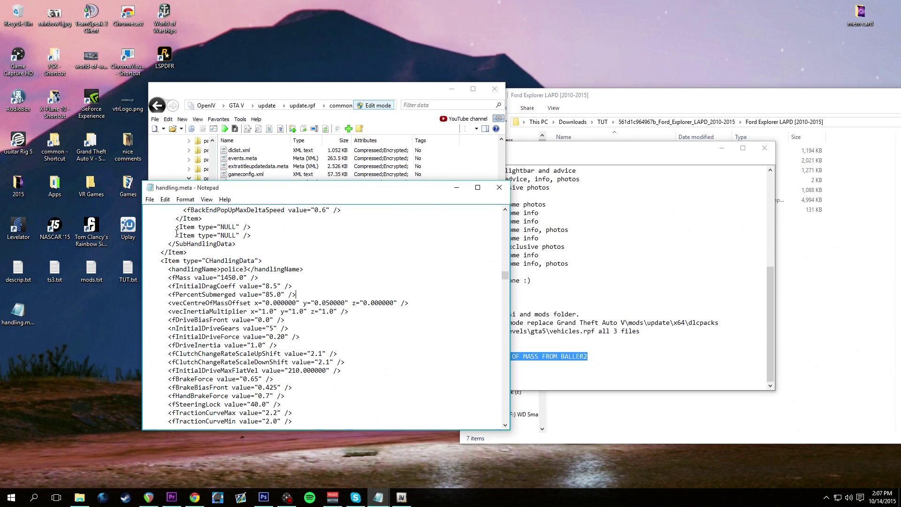
Save handling.meta and close Notepad
click(150, 200)
click(169, 232)
click(498, 187)
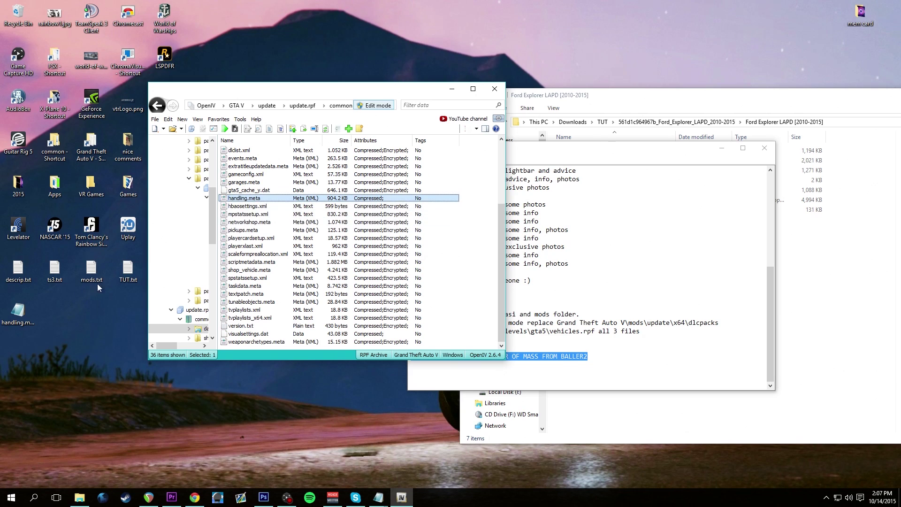
Import the edited handling.meta into update.rpf's common folder, exit edit mode, return to GTA V root
click(33, 314)
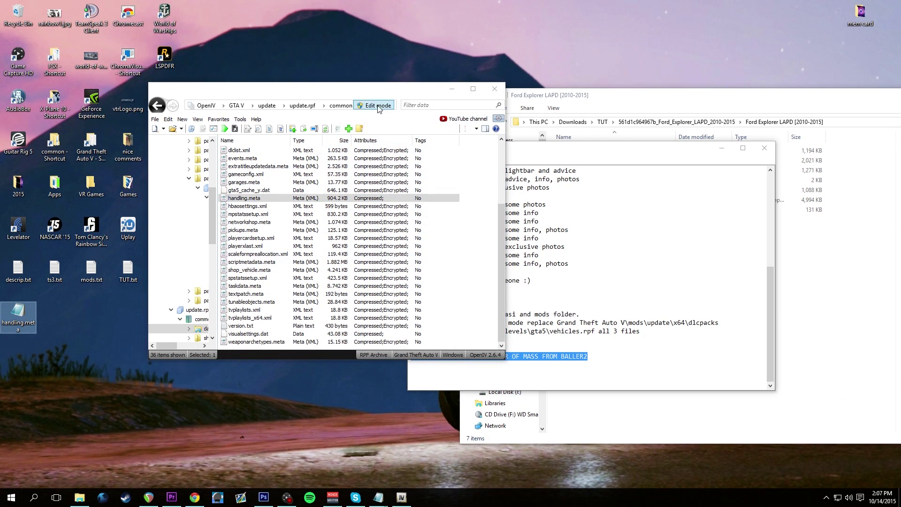
drag(20, 314, 283, 207)
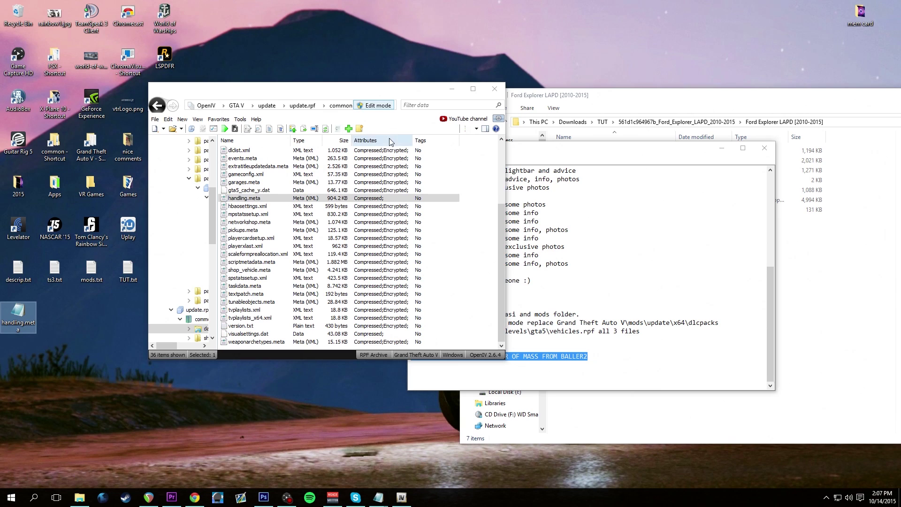
click(381, 106)
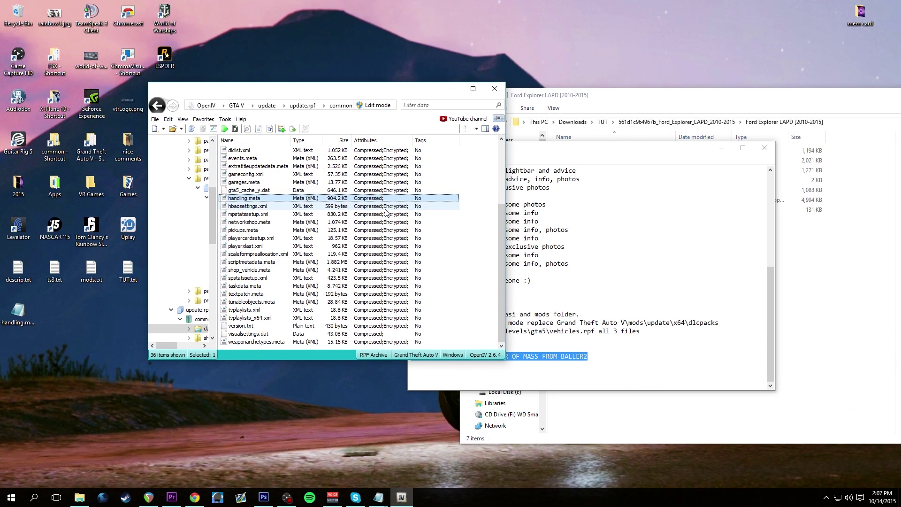
click(236, 105)
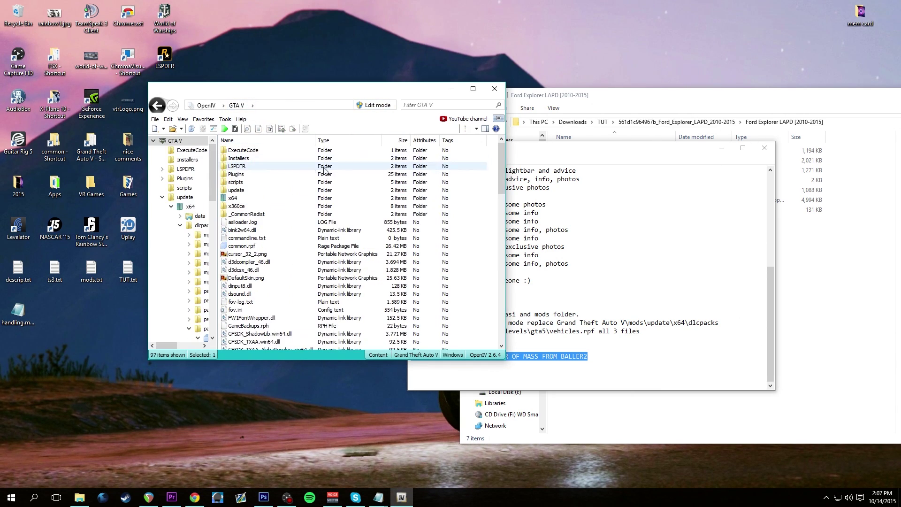
Extract fc3f10-Airbus_A380_800.zip with 7-Zip into its own folder and open it
click(626, 151)
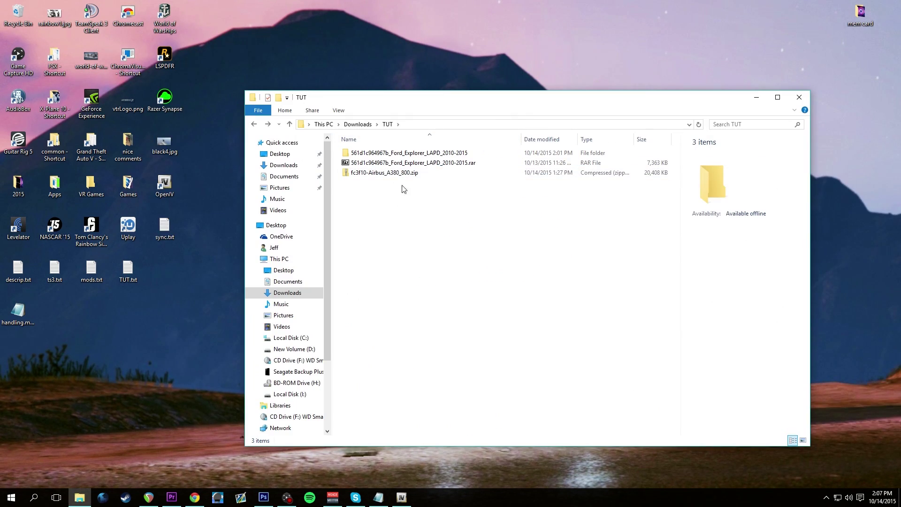
click(396, 173)
right_click(397, 175)
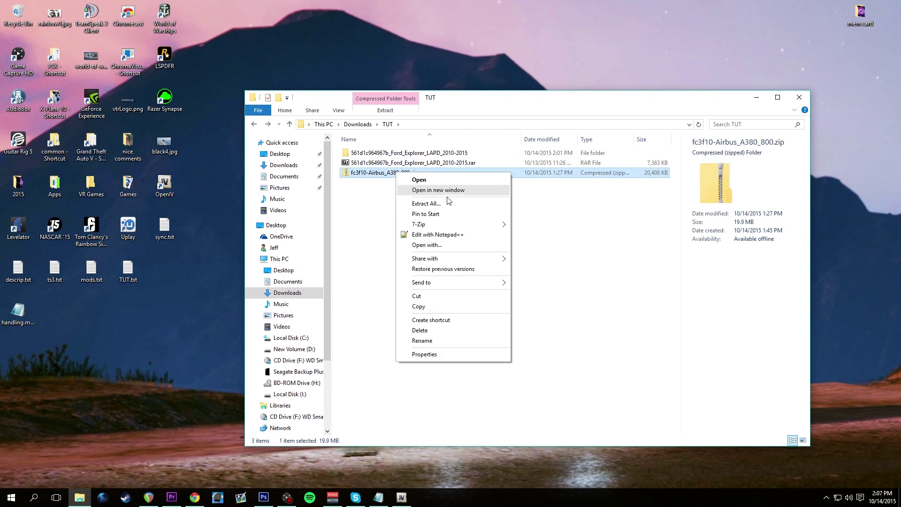
mouse_move(475, 224)
click(582, 256)
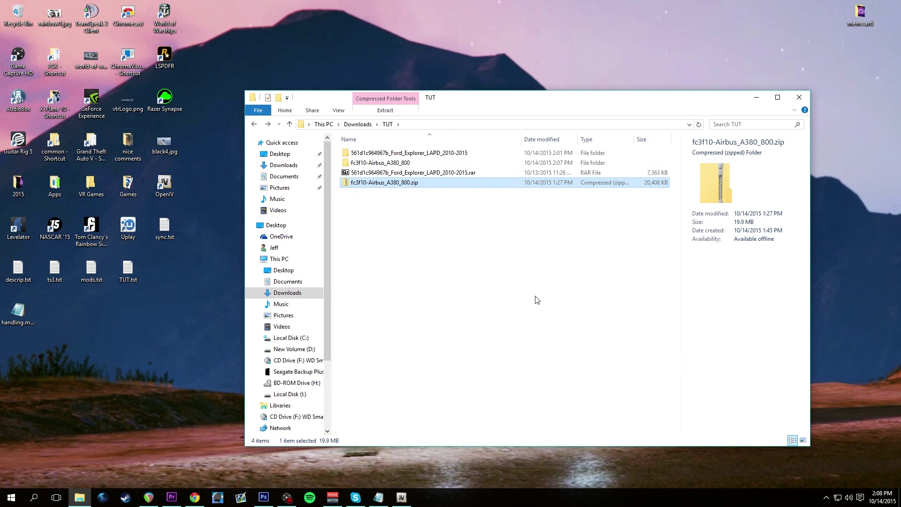
double_click(396, 163)
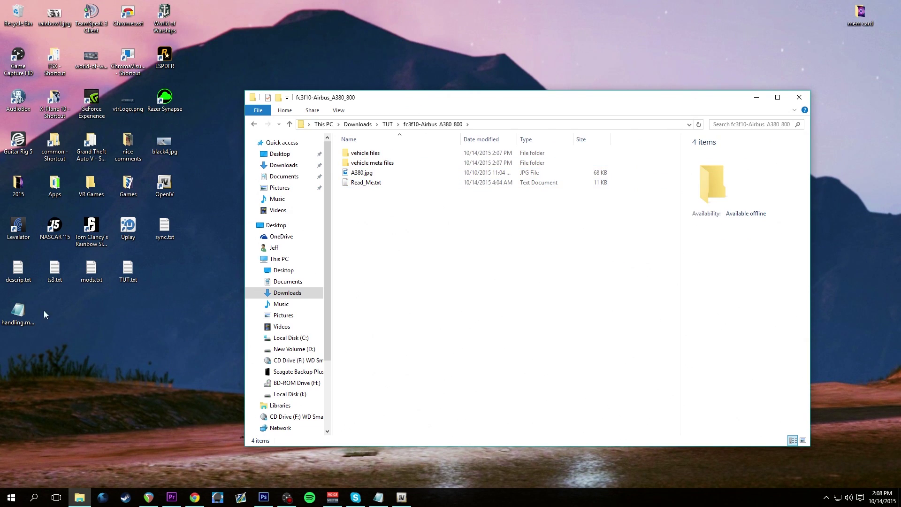
Delete the desktop copy of handling.meta
click(23, 310)
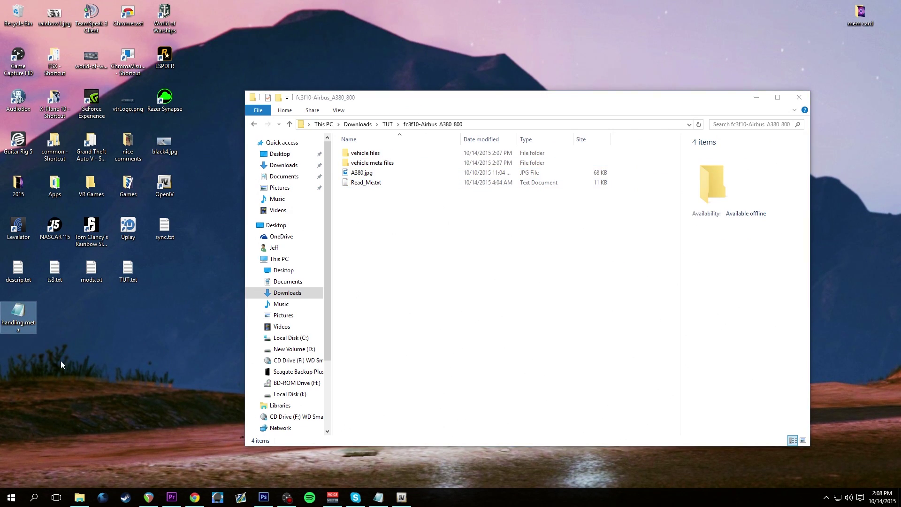
key(Delete)
click(479, 282)
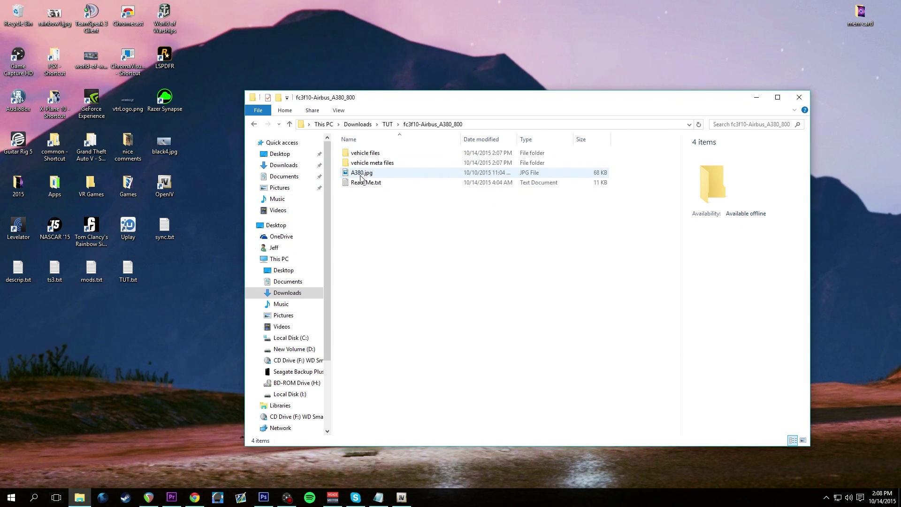
Look over handling.meta and vehicles.meta in the A380's vehicle meta files folder
double_click(385, 164)
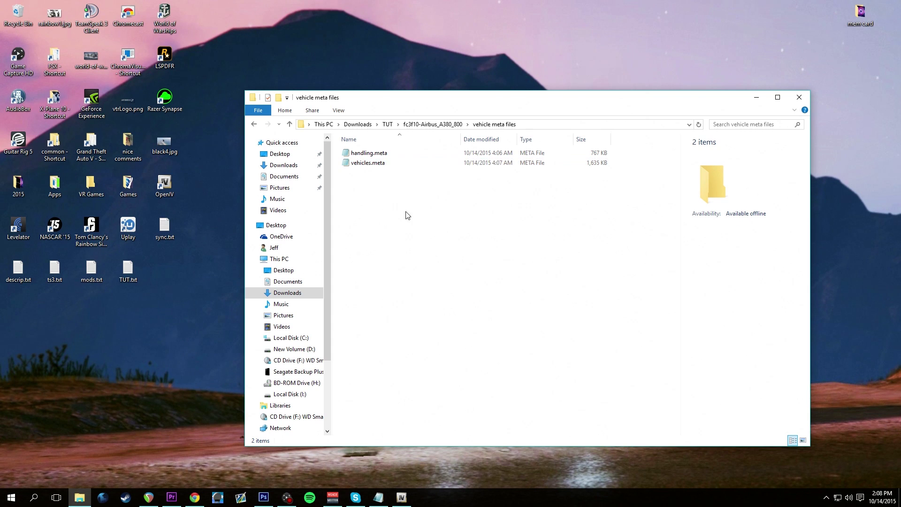
click(383, 156)
click(381, 165)
click(399, 196)
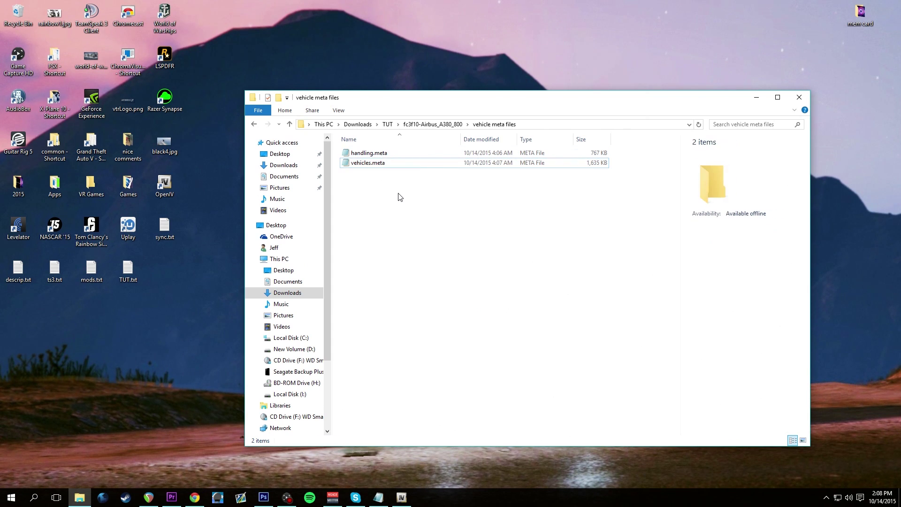
click(382, 162)
click(405, 201)
click(371, 153)
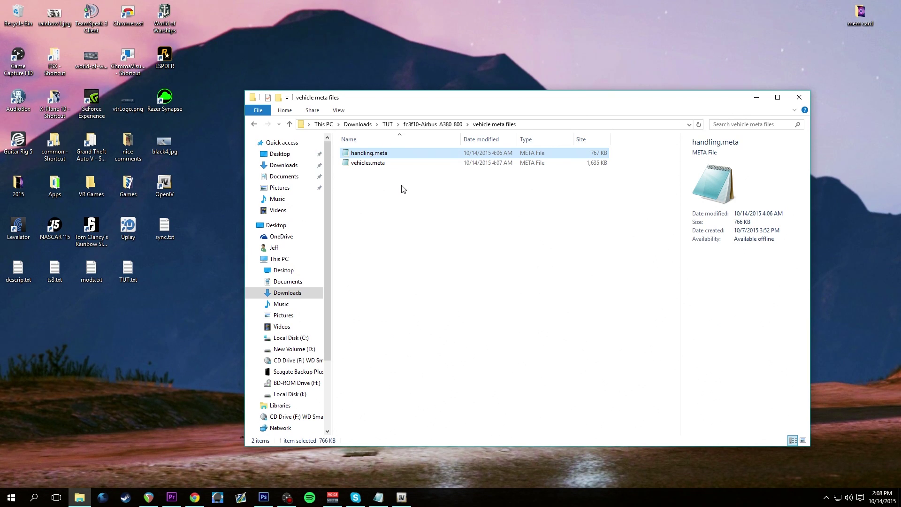
click(404, 200)
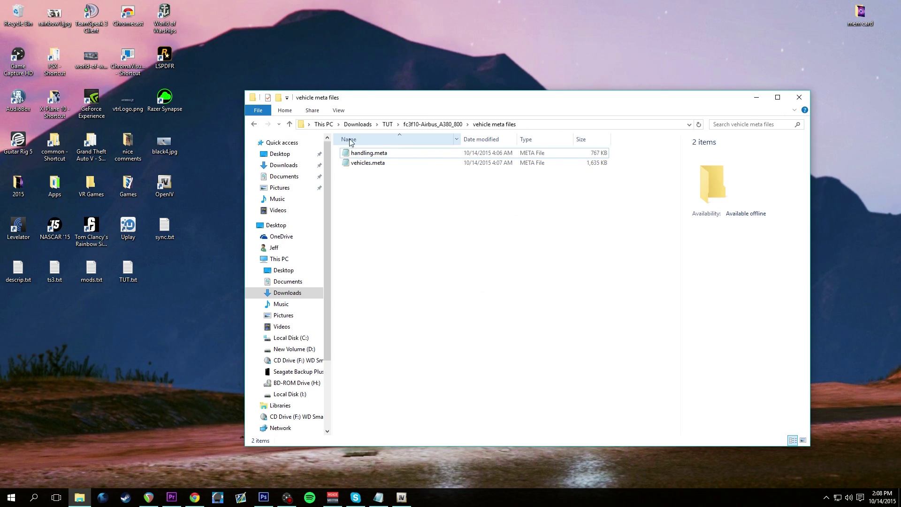
Open the A380's vehicle files folder and switch back to OpenIV
click(254, 124)
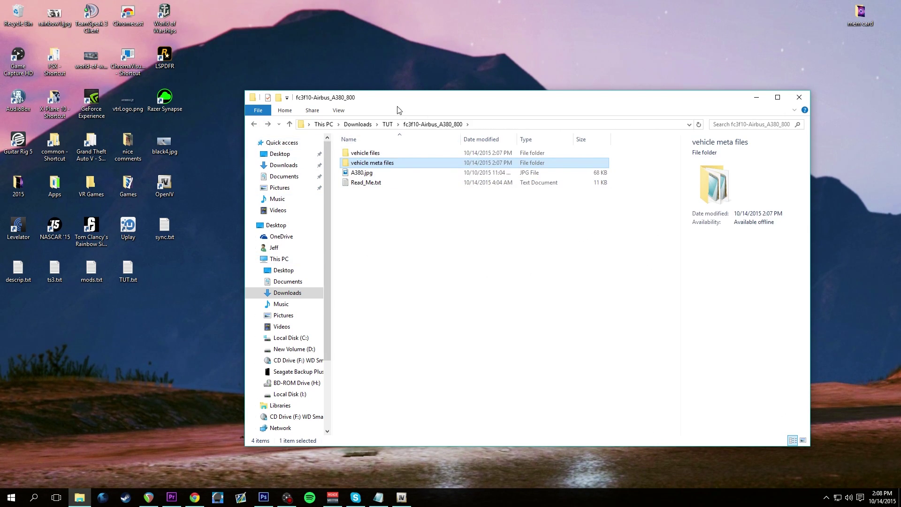
double_click(375, 153)
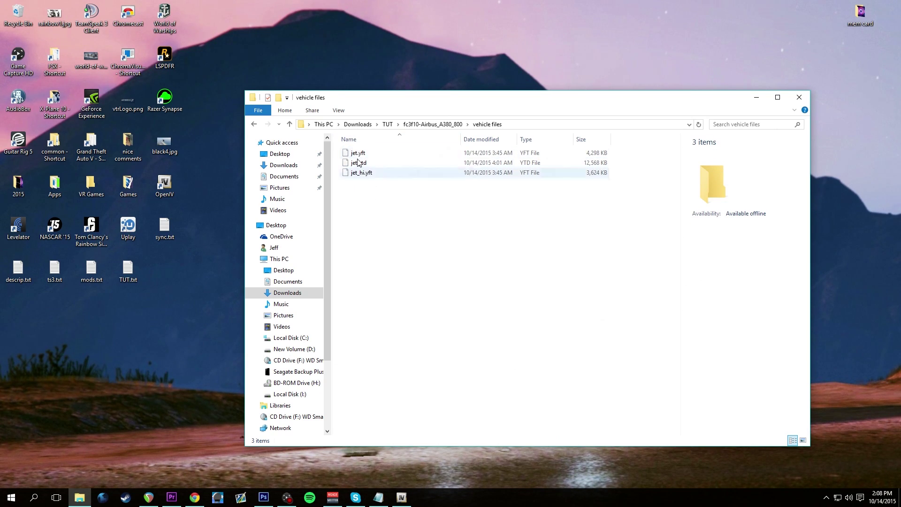
click(401, 497)
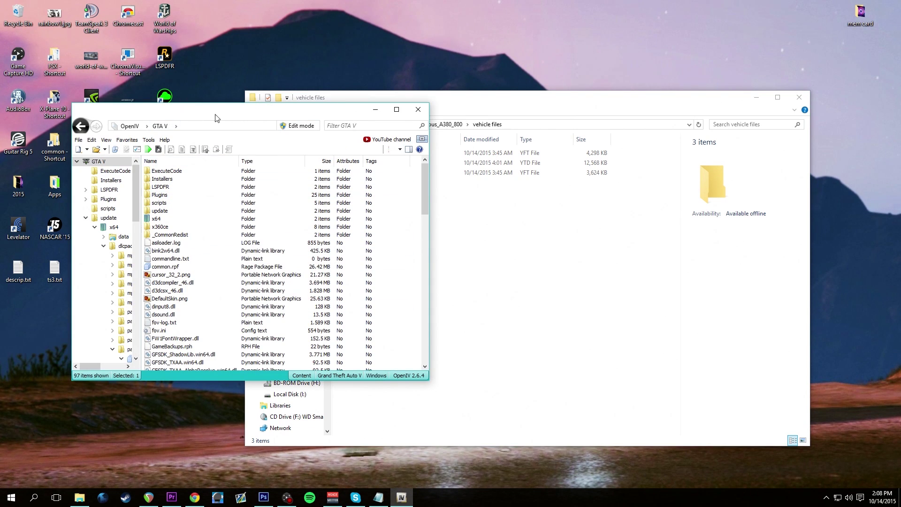
Open vehicles.rpf via x64e.rpf > levels > gta5 and scroll down to the jet files
drag(424, 173, 434, 312)
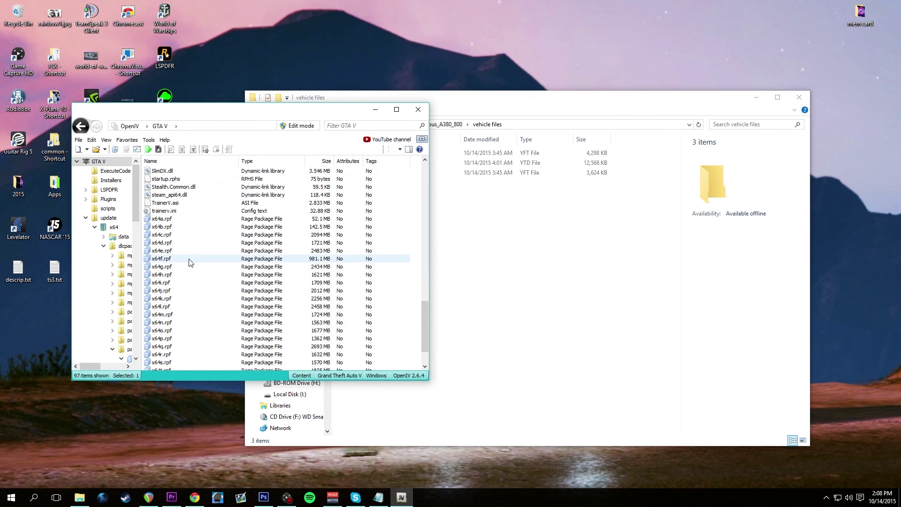
click(171, 251)
double_click(146, 252)
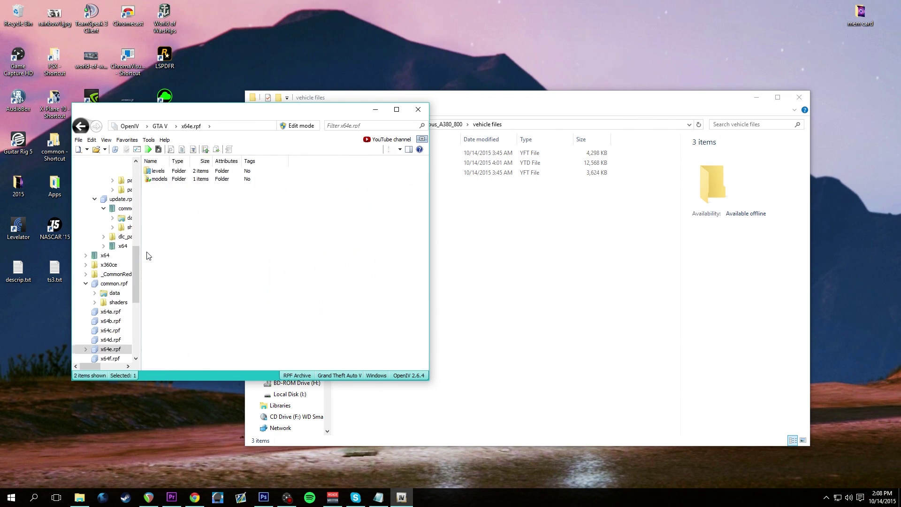
click(155, 172)
double_click(156, 173)
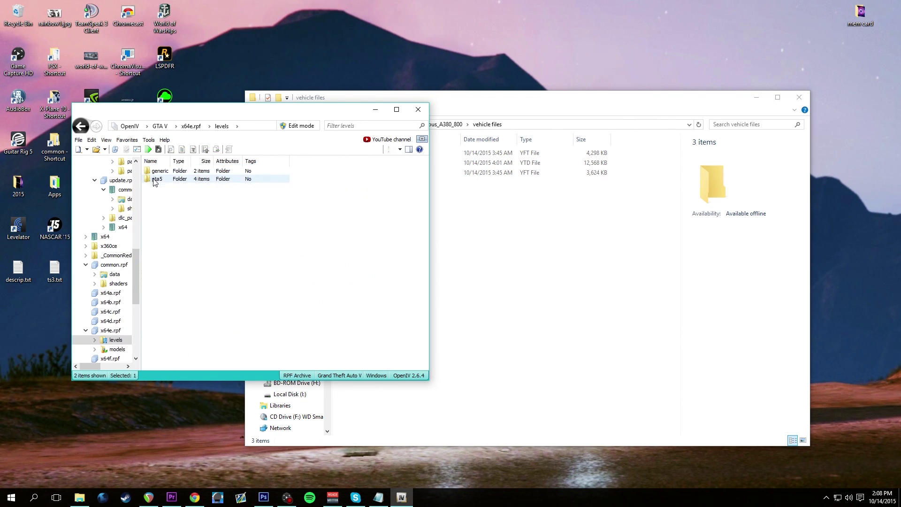
double_click(155, 180)
double_click(148, 196)
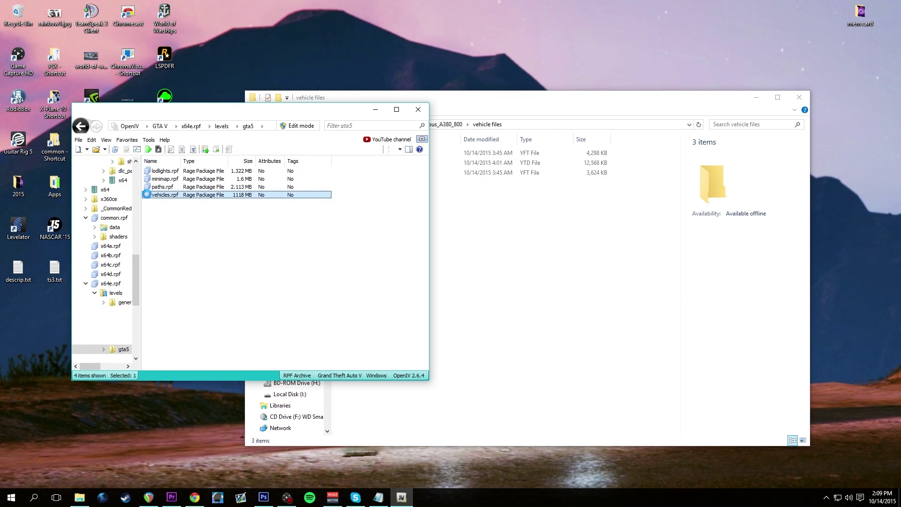
scroll(208, 265, down, 15)
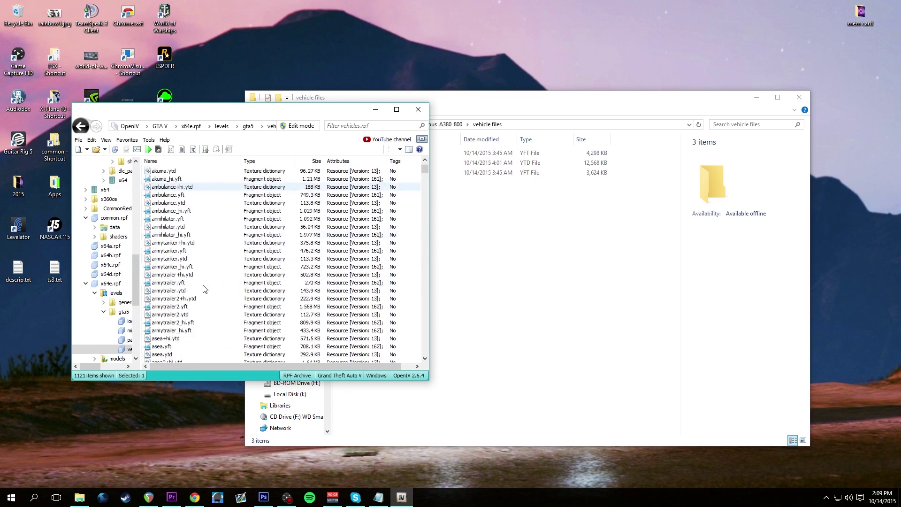
scroll(205, 288, down, 15)
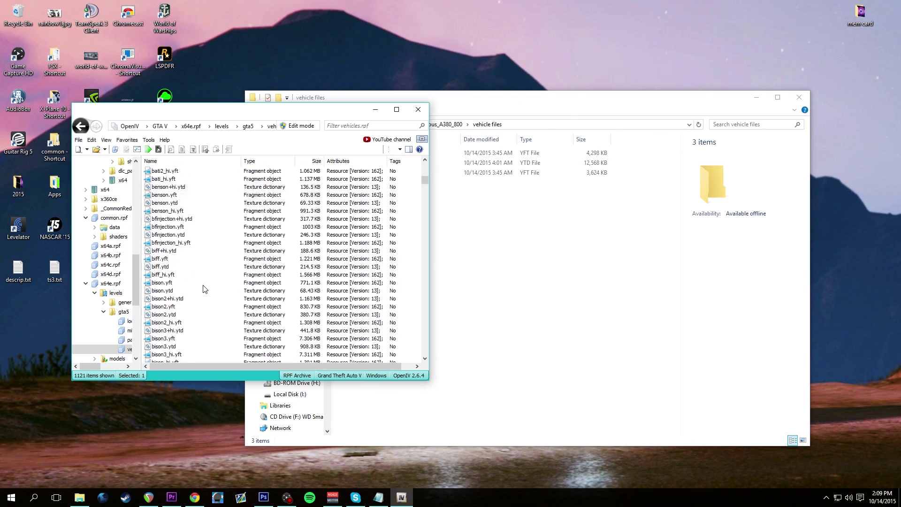
scroll(205, 289, down, 20)
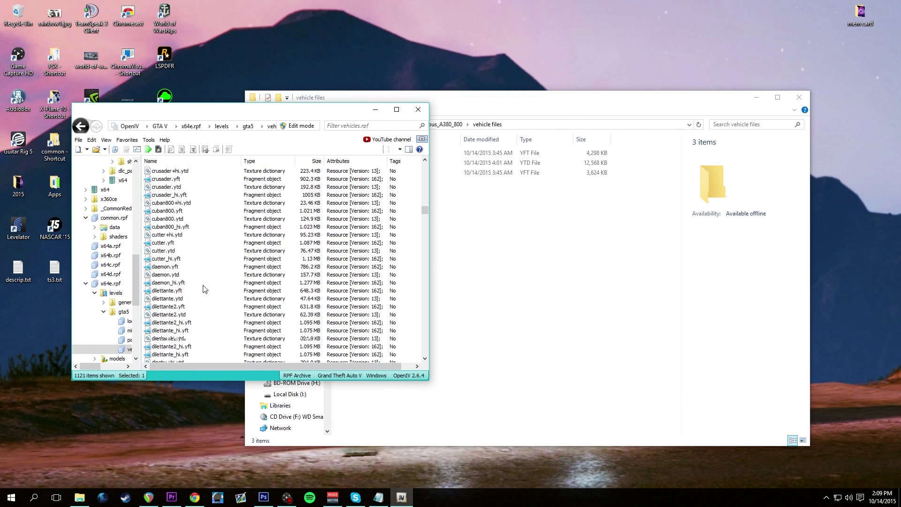
scroll(205, 288, down, 20)
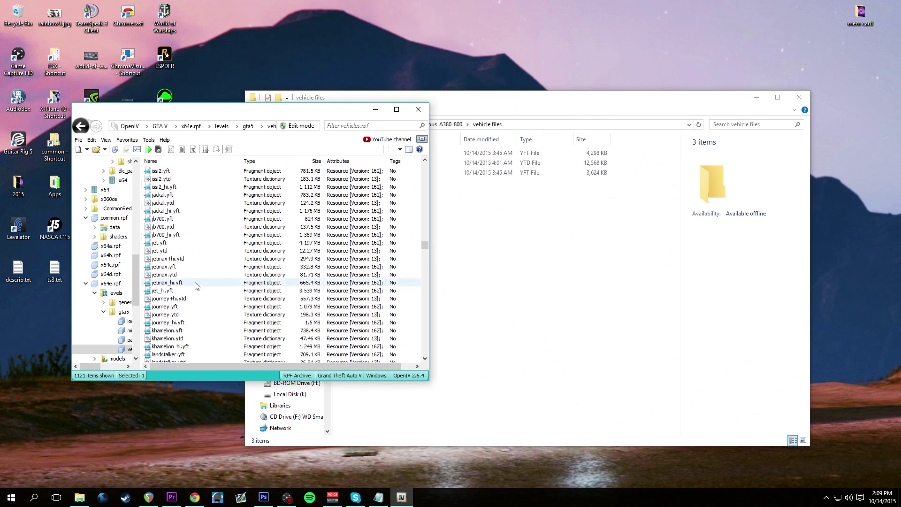
Locate jet.yft, jet_hi.yft and jet.ytd in vehicles.rpf
click(159, 243)
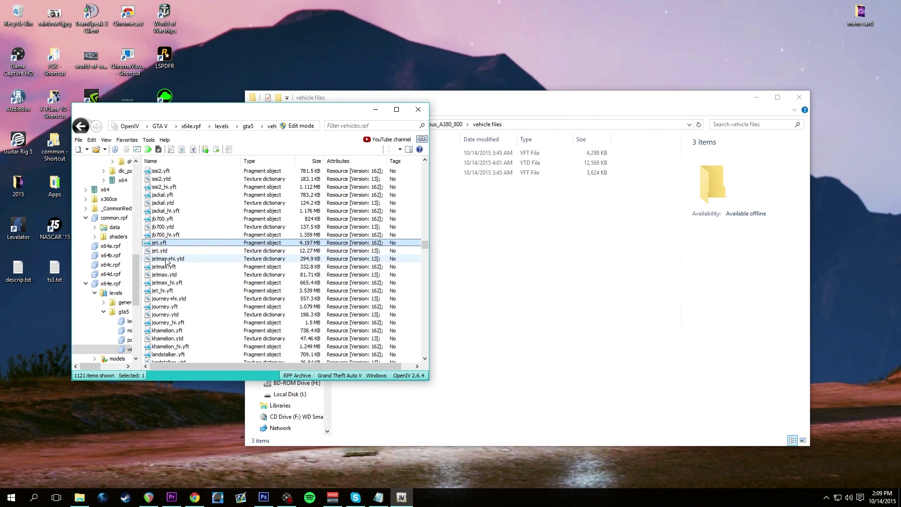
click(170, 292)
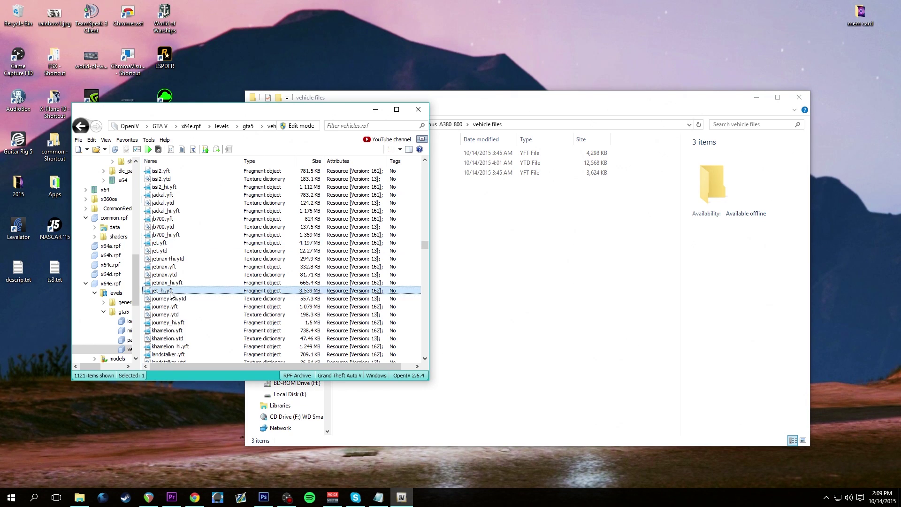
click(163, 252)
click(164, 245)
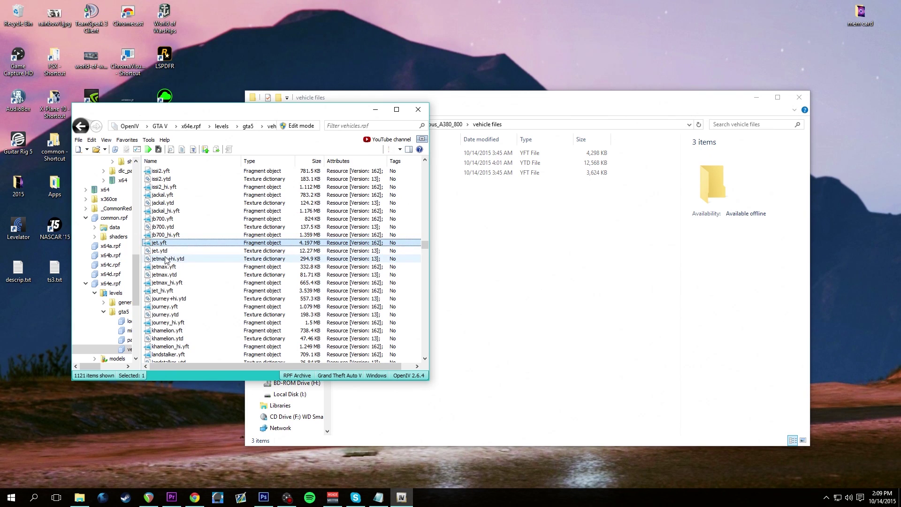
click(485, 310)
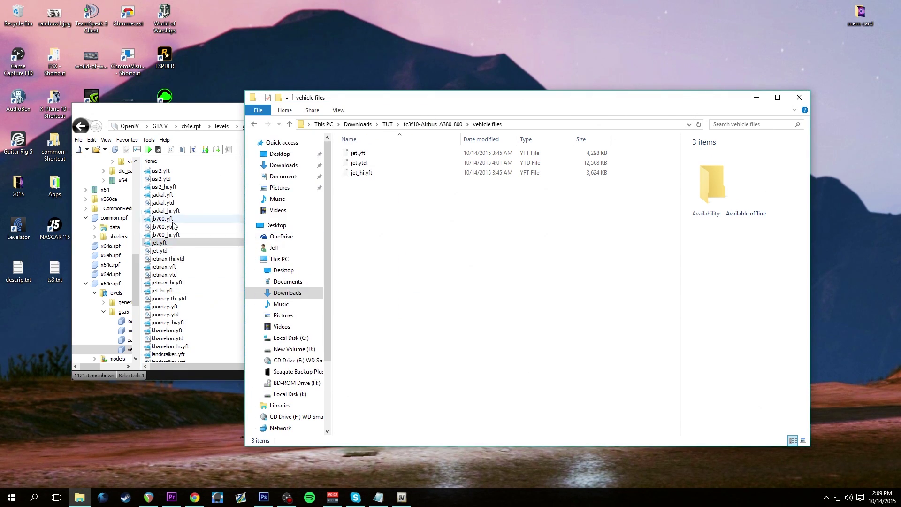
Turn on edit mode for vehicles.rpf, accepting the warning
drag(403, 212, 359, 149)
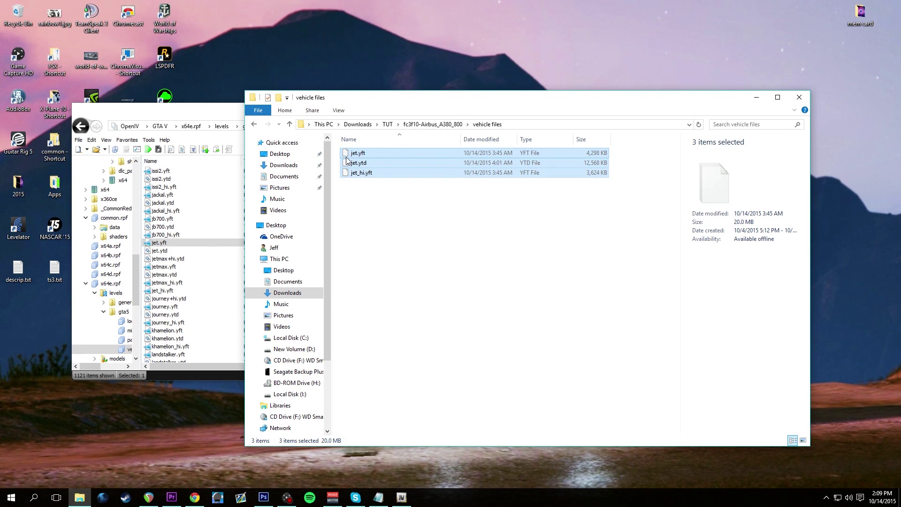
click(185, 133)
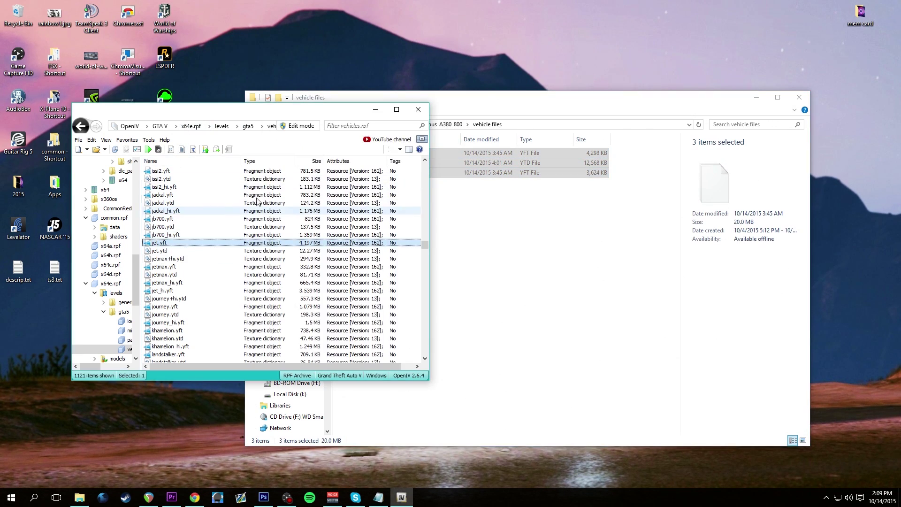
click(299, 127)
click(479, 281)
click(471, 276)
drag(429, 244, 353, 151)
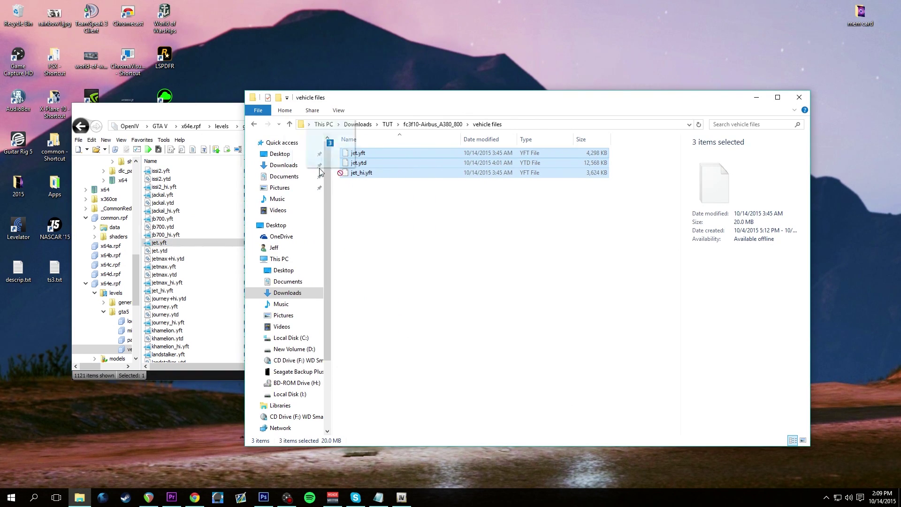
click(226, 110)
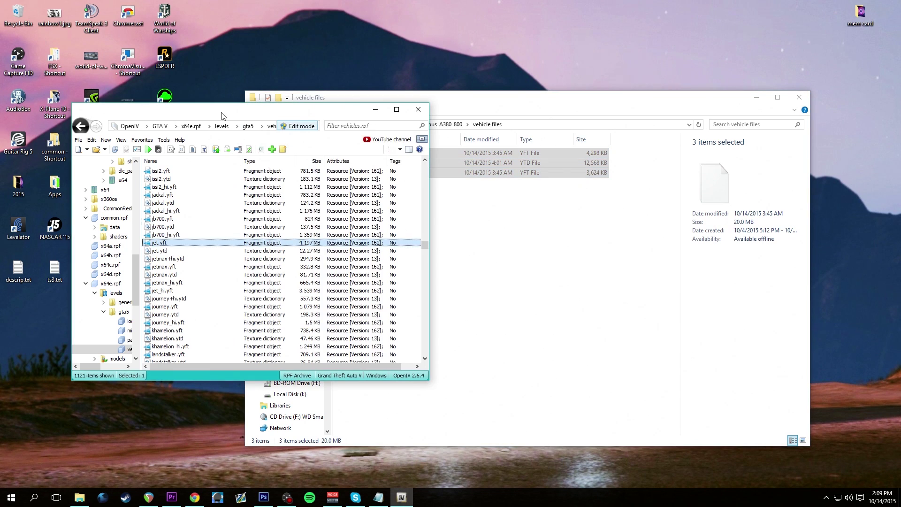
key(F2)
key(Escape)
Preview the jet.yft model and jet.ytd's A380_sign_2 texture, then return to fc3f10-Airbus_A380_800
double_click(148, 243)
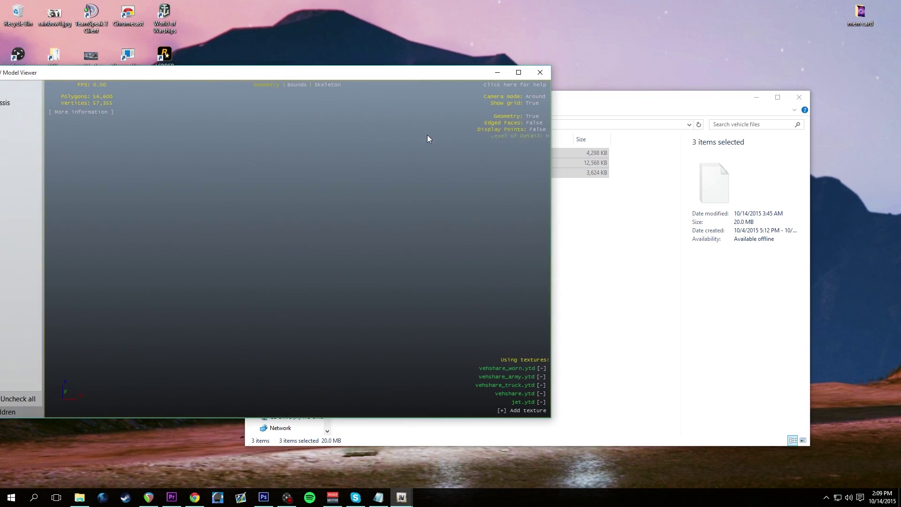
click(543, 70)
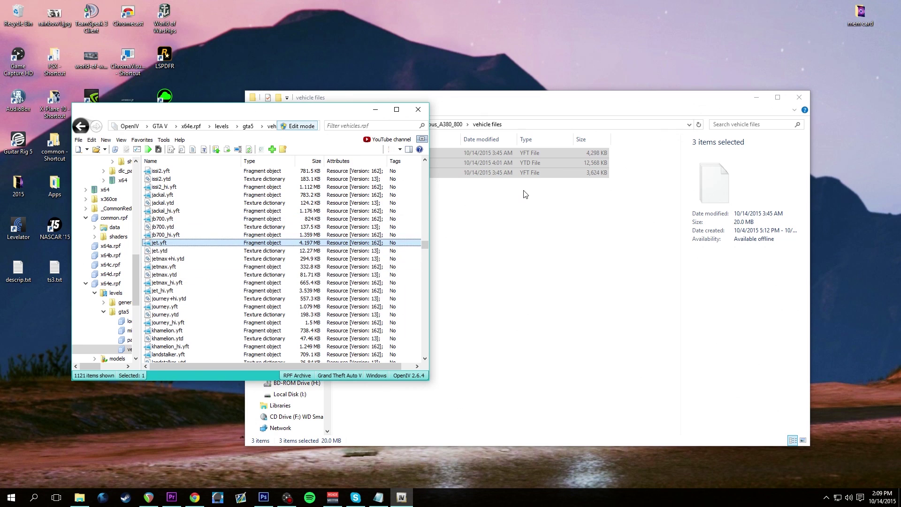
click(155, 252)
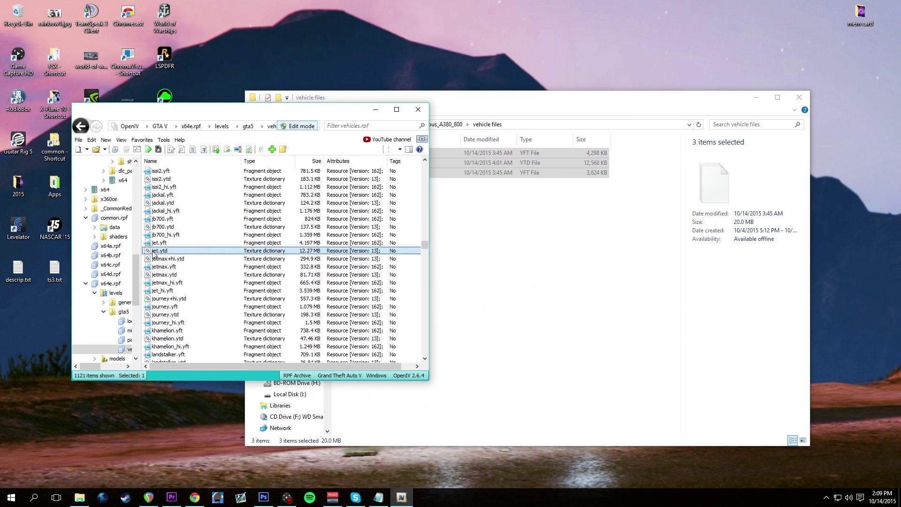
double_click(155, 254)
click(47, 215)
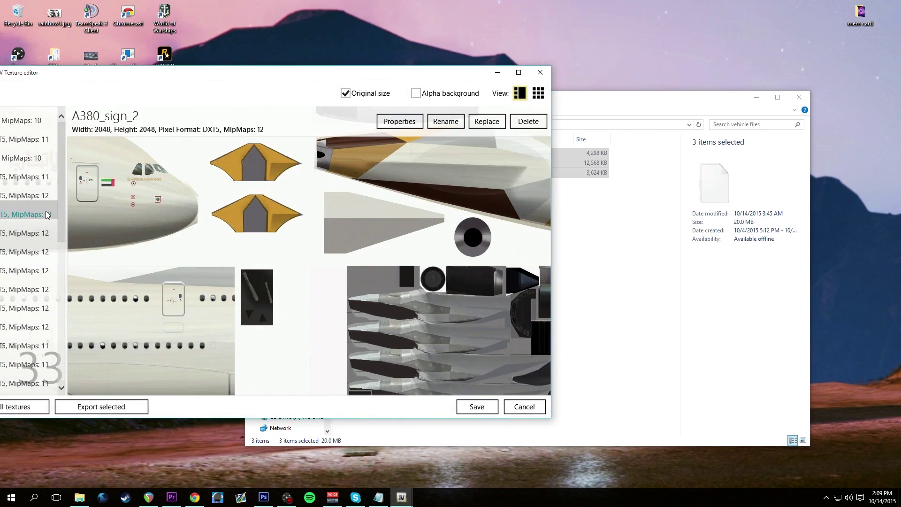
click(541, 72)
click(469, 203)
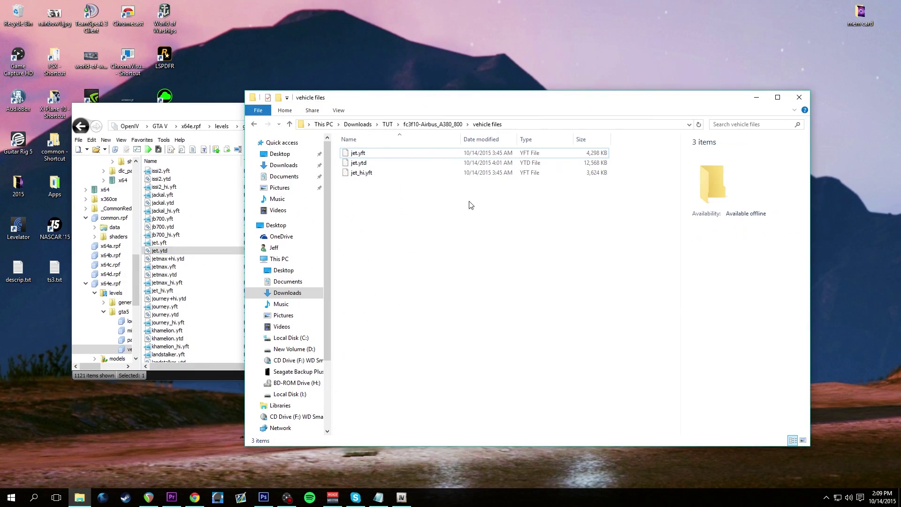
click(253, 125)
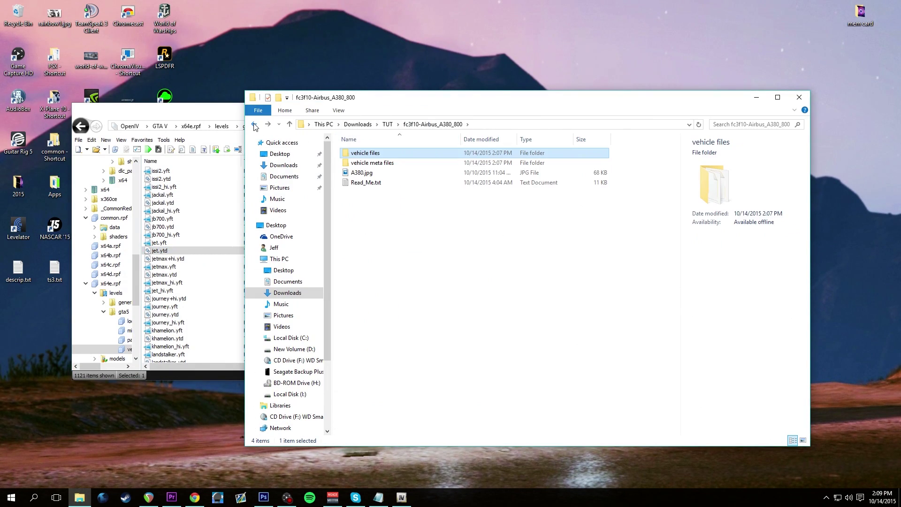
Read Read_Me.txt's installation notes and highlight the path update/update.rpf/common/data
double_click(381, 188)
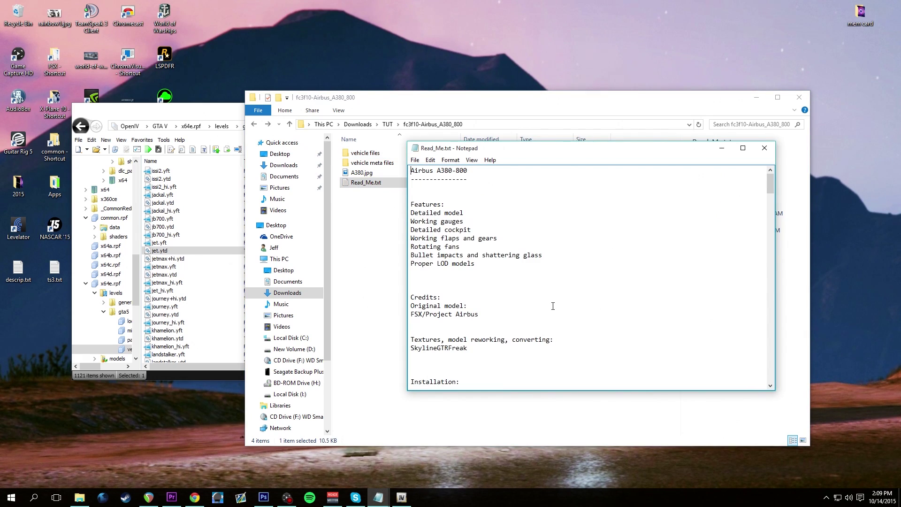
scroll(550, 301, down, 7)
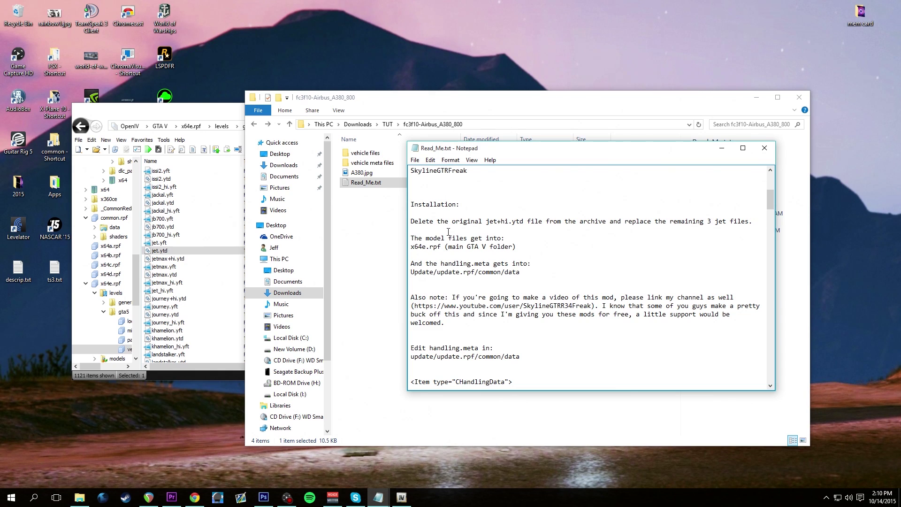
scroll(452, 249, down, 6)
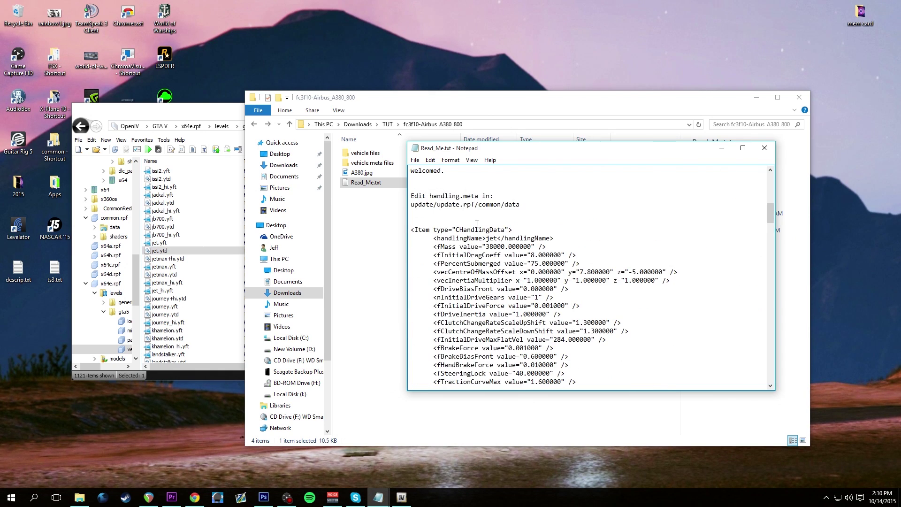
scroll(477, 224, up, 5)
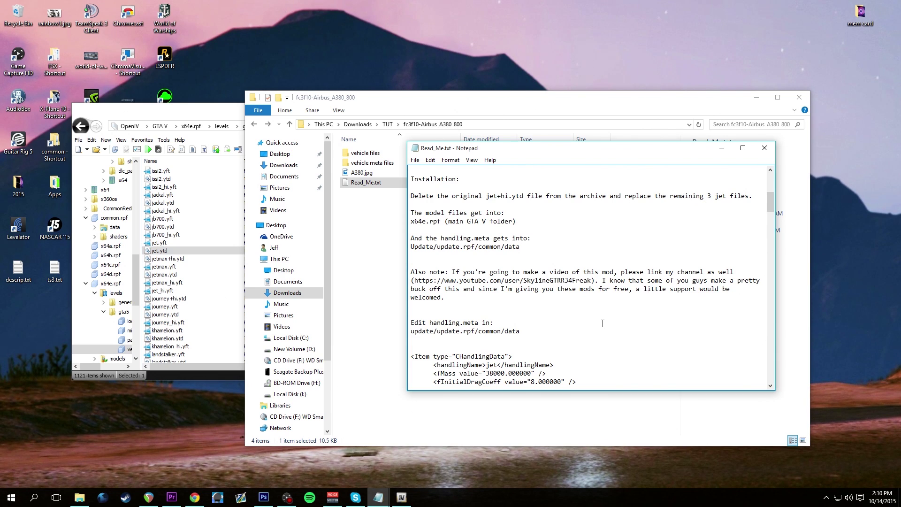
scroll(602, 324, down, 5)
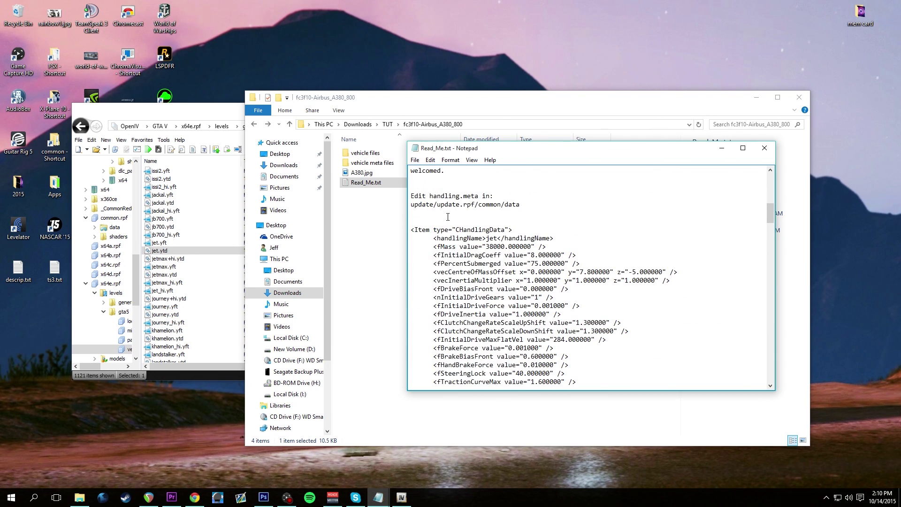
scroll(504, 237, down, 20)
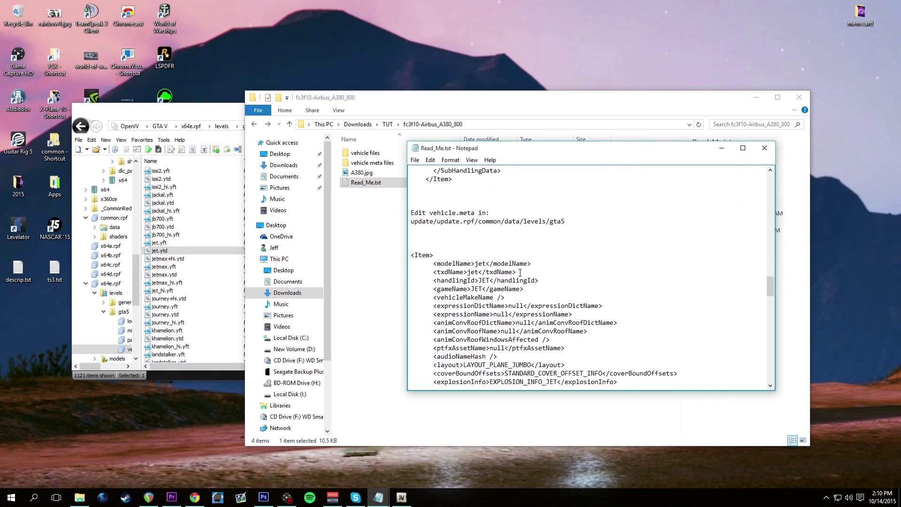
drag(430, 212, 491, 213)
scroll(517, 253, up, 20)
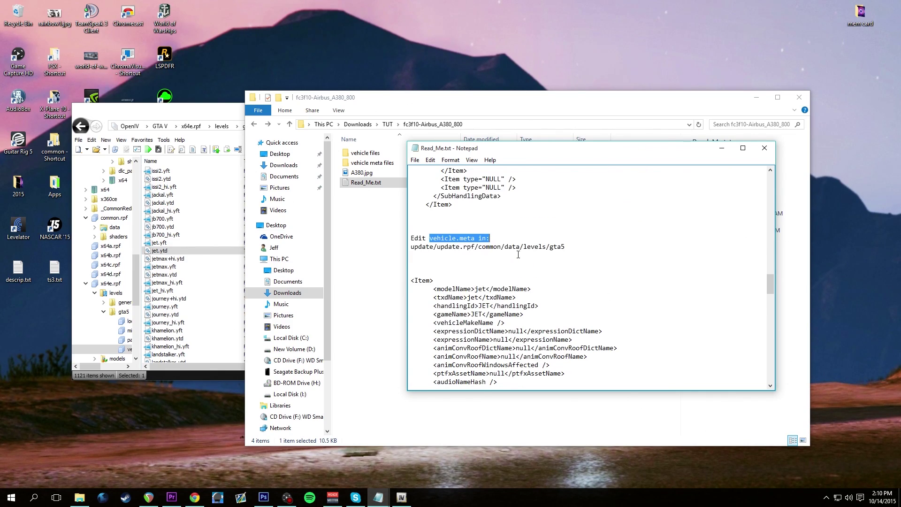
scroll(517, 255, up, 8)
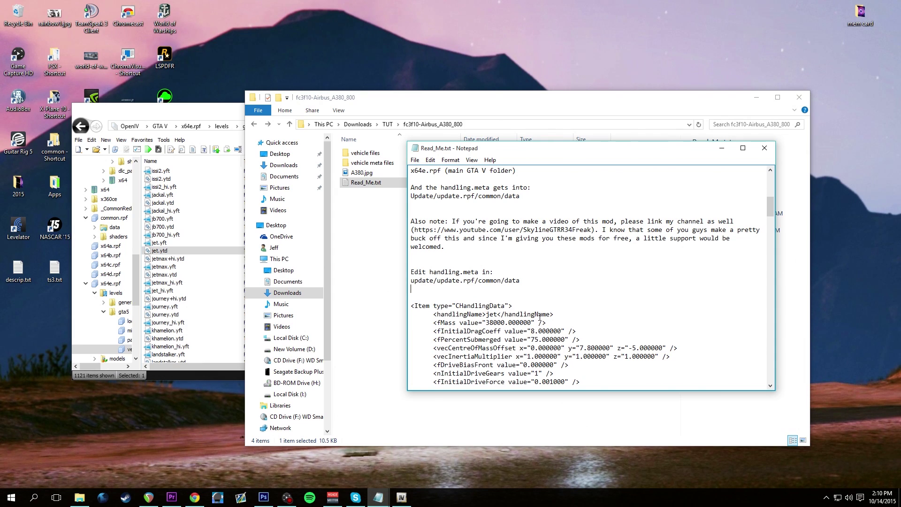
click(497, 289)
scroll(458, 274, down, 1)
drag(410, 255, 524, 253)
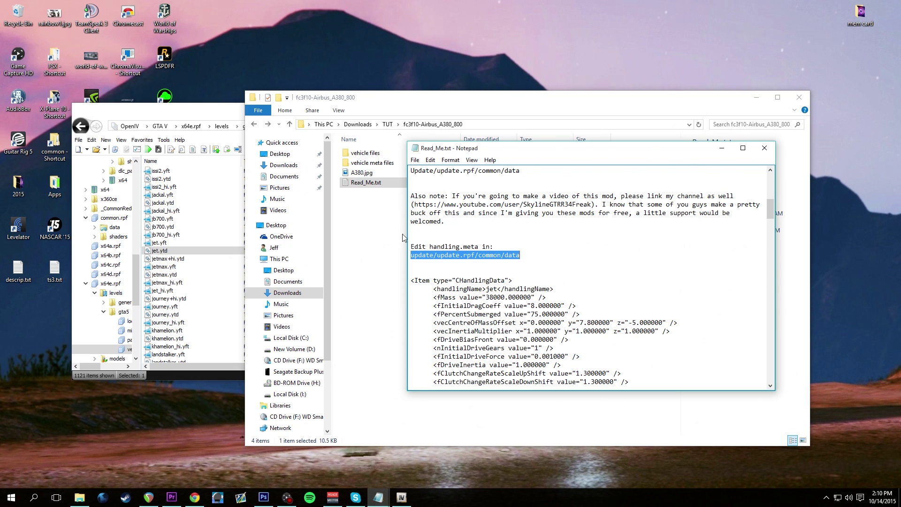
click(161, 126)
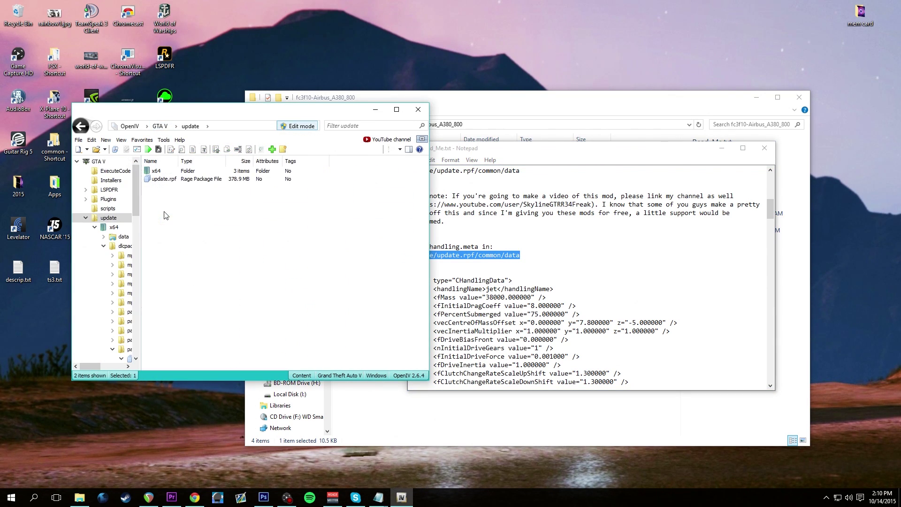
Extract handling.meta from update.rpf's common folder to the Desktop
double_click(164, 179)
double_click(162, 170)
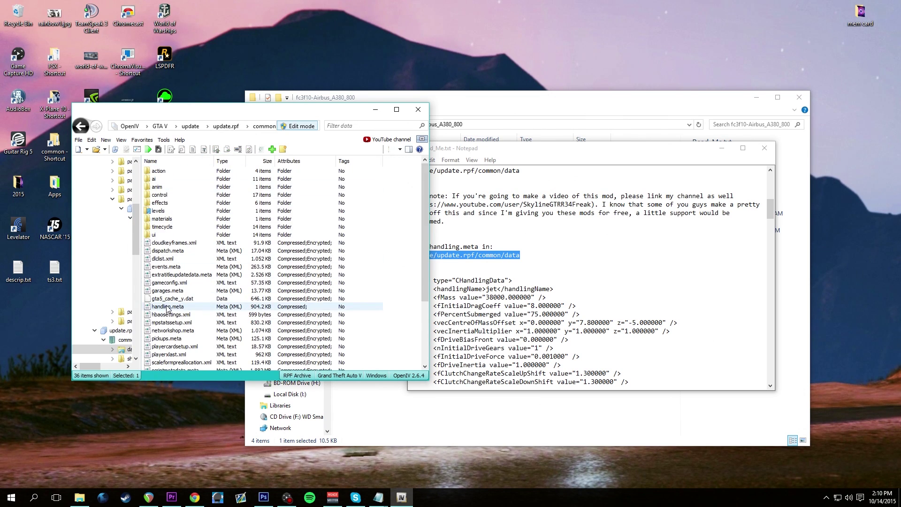
click(167, 306)
right_click(167, 308)
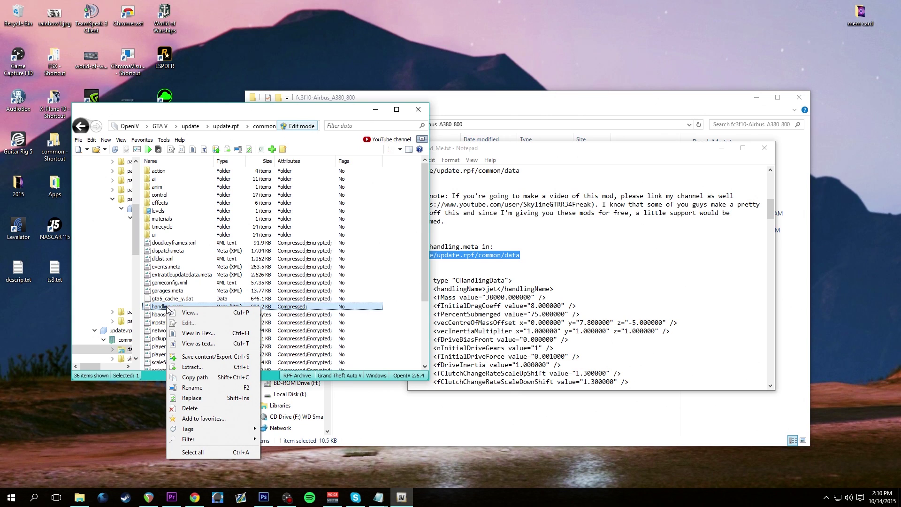
click(197, 369)
click(430, 355)
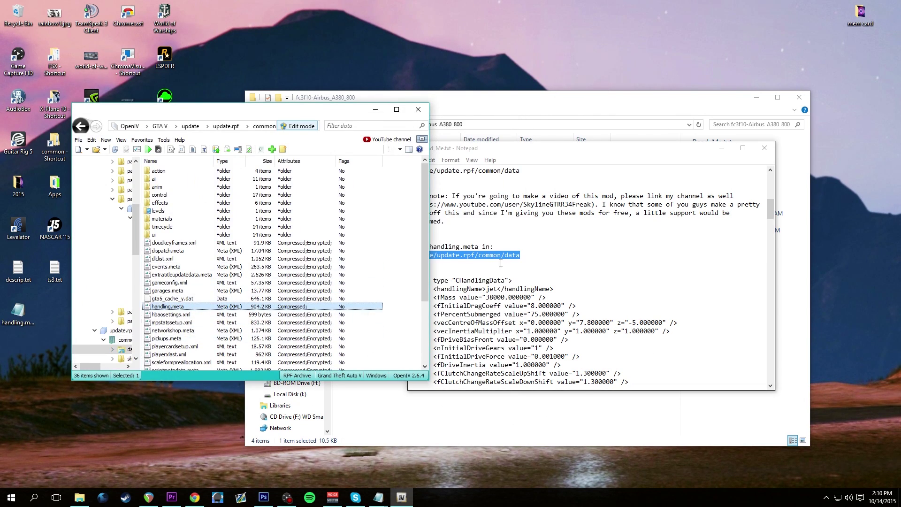
Open the extracted Desktop handling.meta in Notepad alongside the Read_Me
click(565, 251)
drag(489, 287, 512, 289)
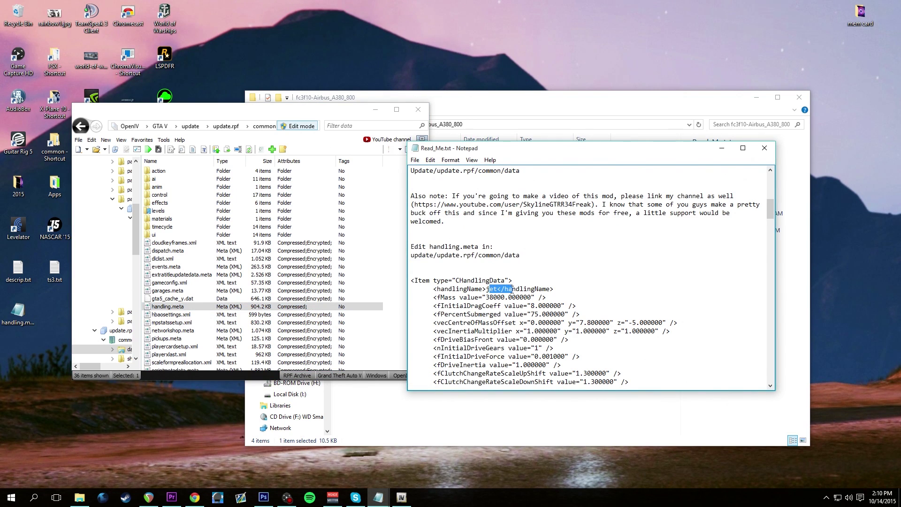
double_click(21, 314)
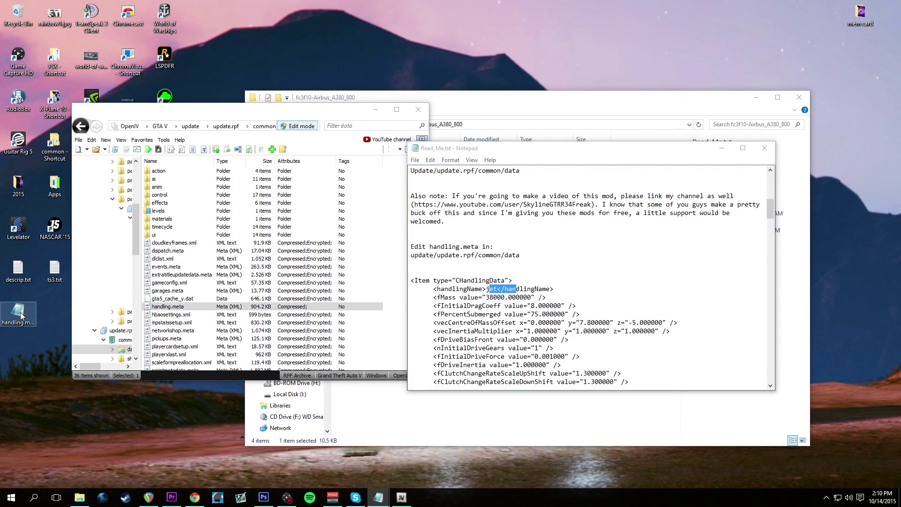
Search handling.meta for the jet handling entry
drag(541, 153, 272, 218)
click(163, 225)
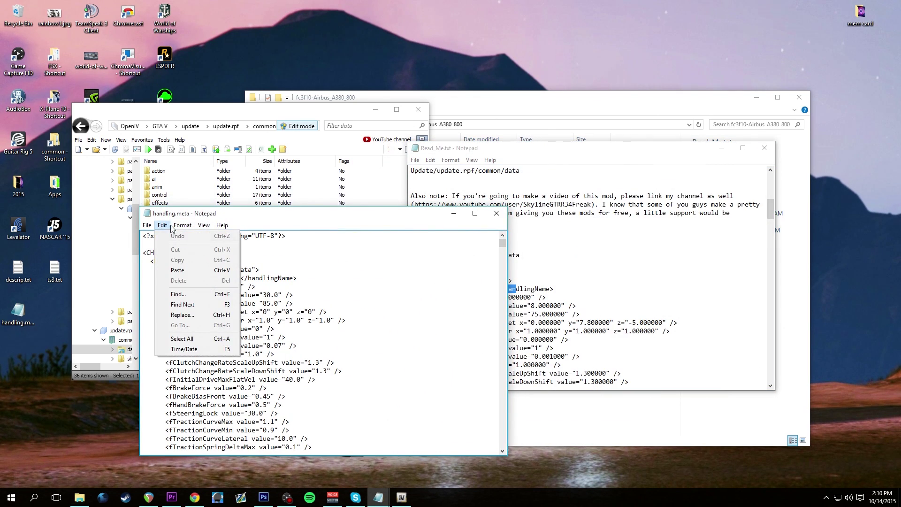
click(181, 294)
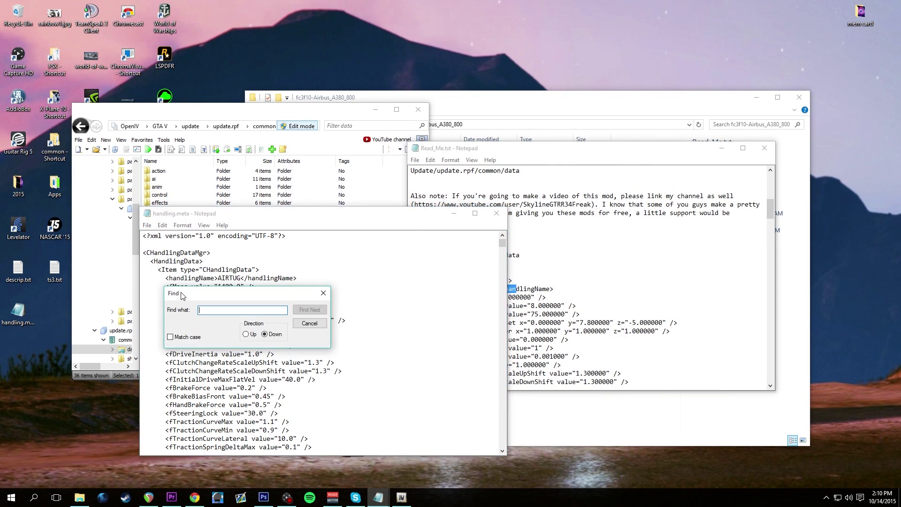
text(l)
text(et)
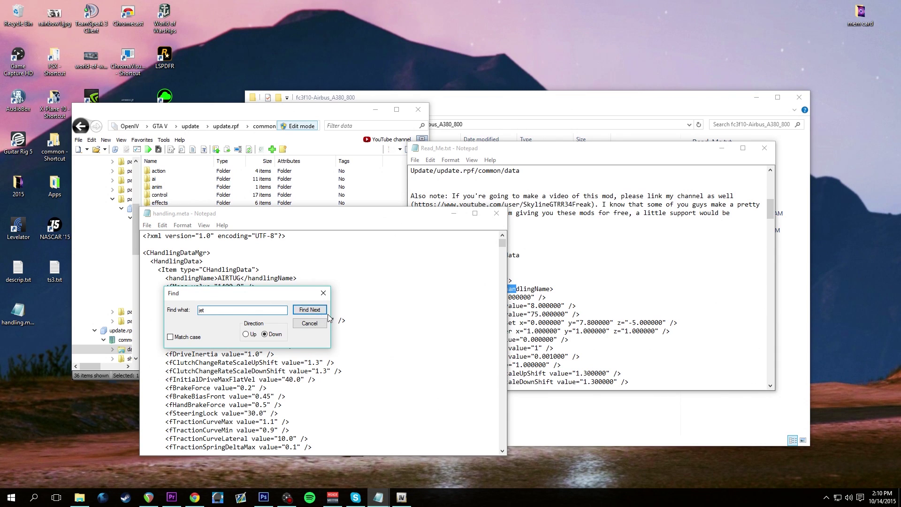
click(310, 310)
click(324, 294)
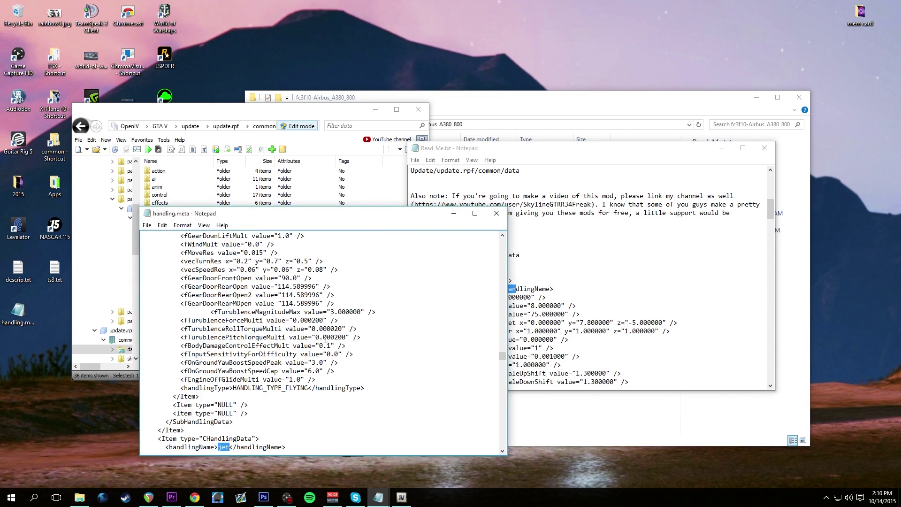
scroll(302, 359, down, 5)
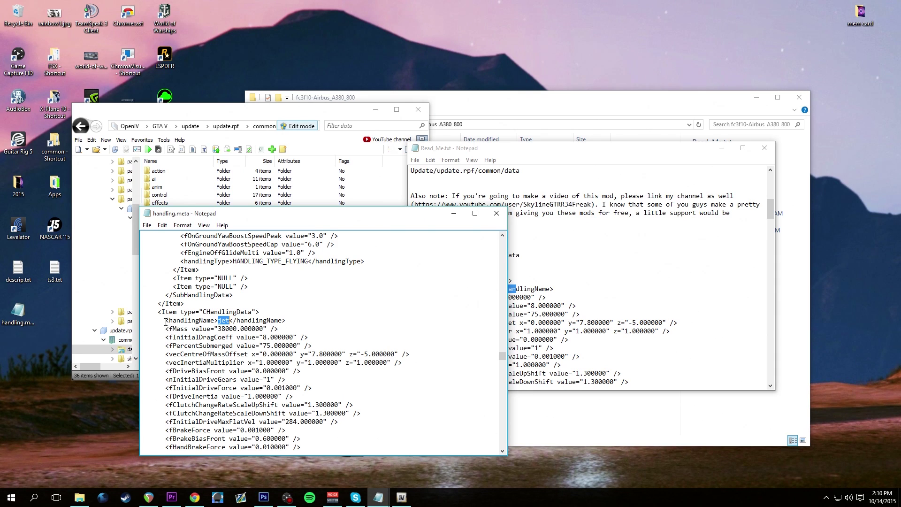
Replace the old jet CHandlingData block with the jet block from Read_Me.txt
drag(159, 310, 286, 312)
scroll(300, 338, up, 20)
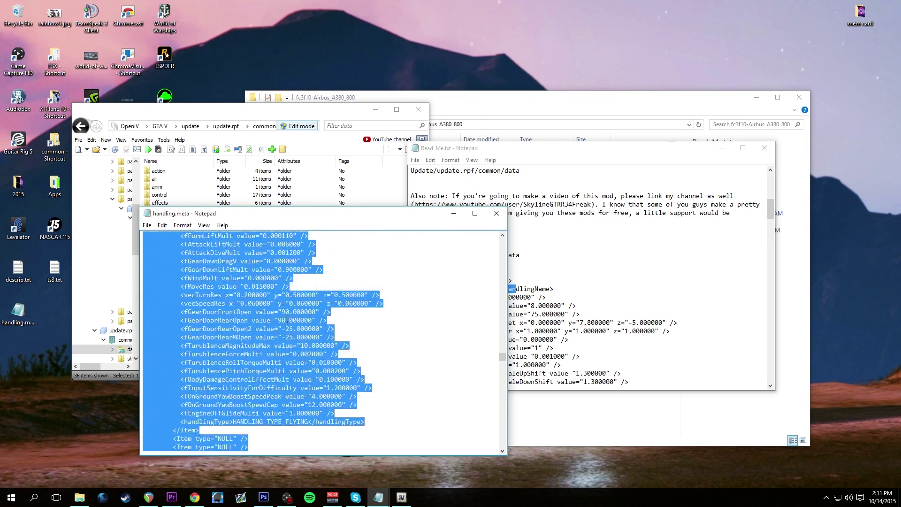
scroll(309, 354, down, 6)
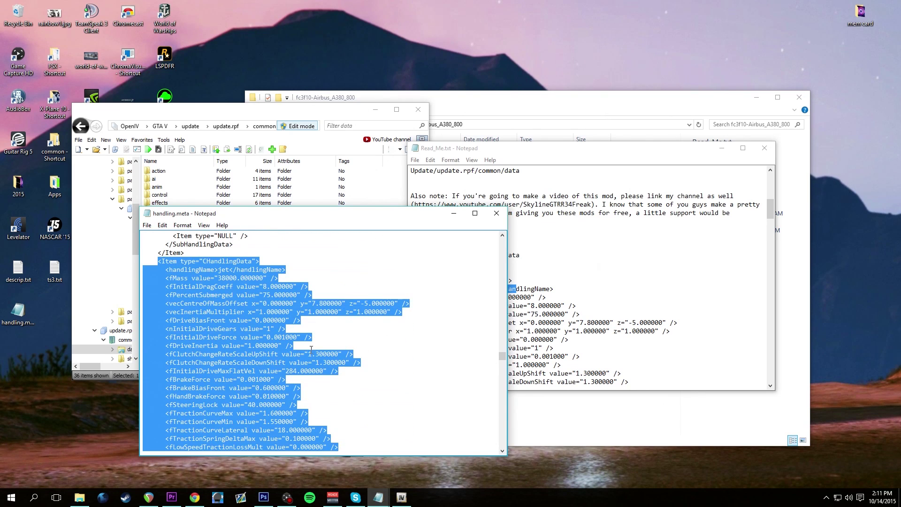
key(Delete)
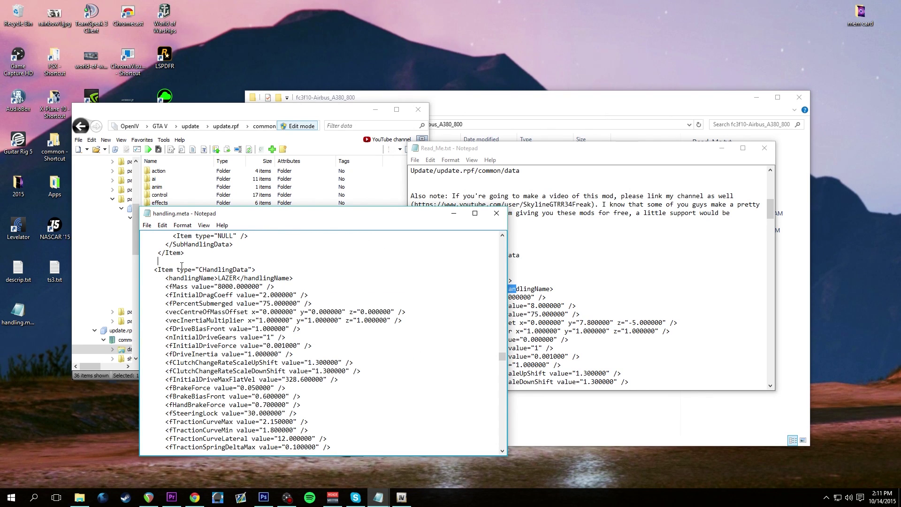
click(566, 149)
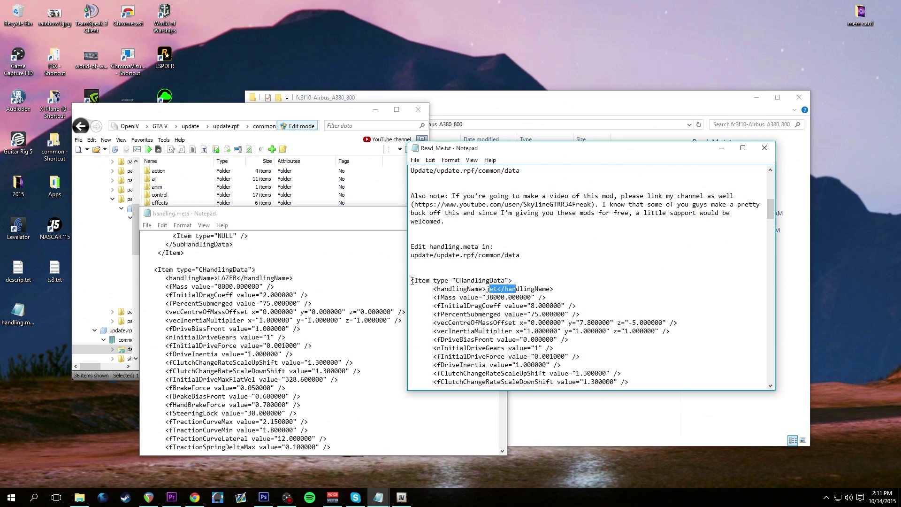
drag(411, 281, 591, 284)
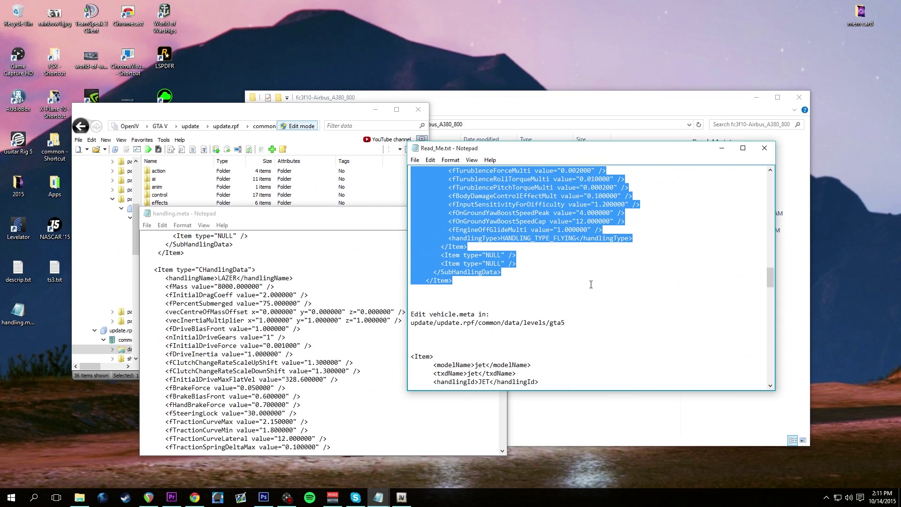
click(163, 267)
key(ctrl+v)
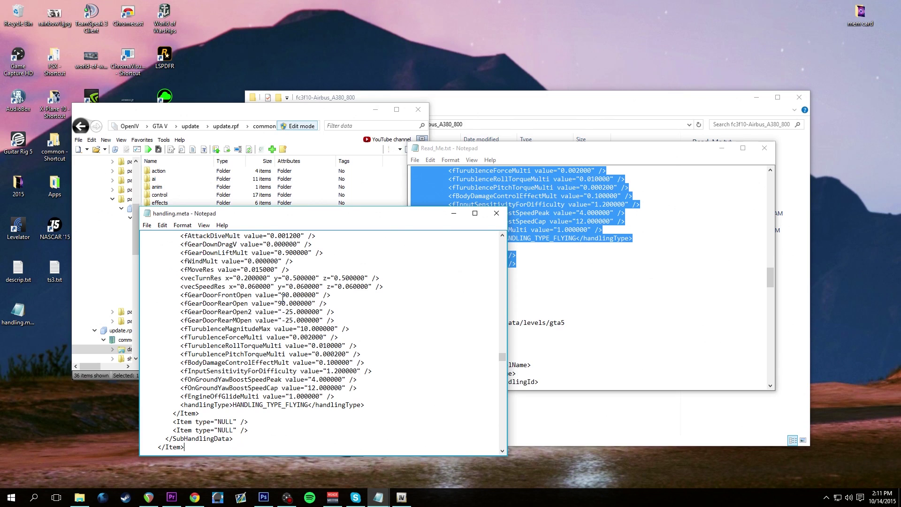
Save handling.meta and close Notepad
click(148, 226)
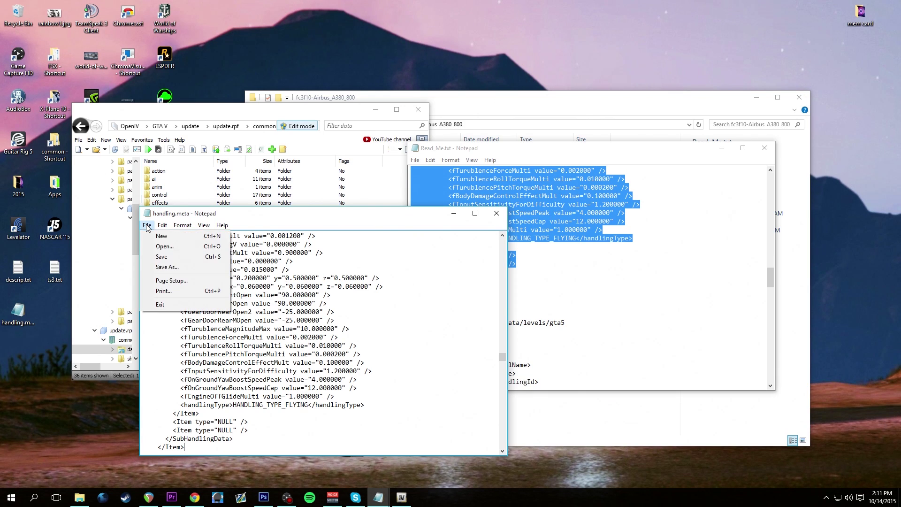
click(160, 254)
click(496, 214)
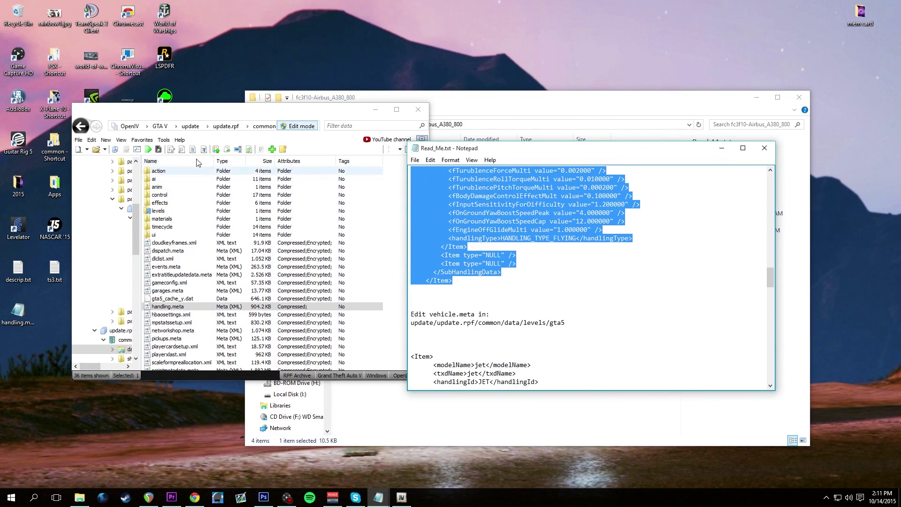
Import the edited desktop handling.meta into update.rpf/common/data, then turn edit mode off
click(245, 115)
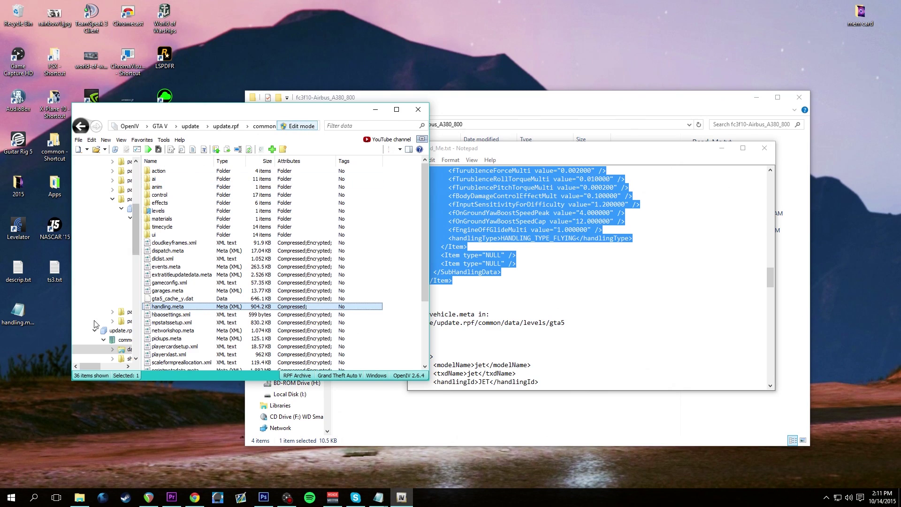
click(26, 314)
drag(19, 312, 199, 297)
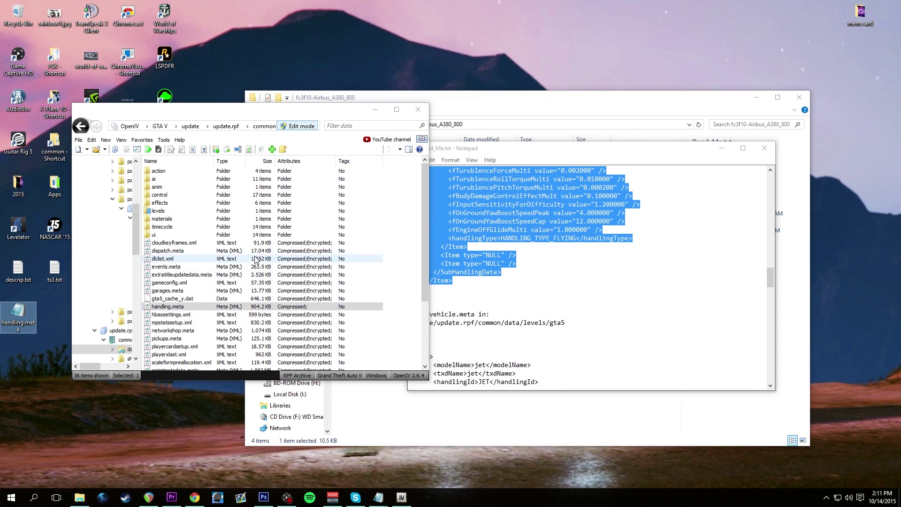
click(301, 125)
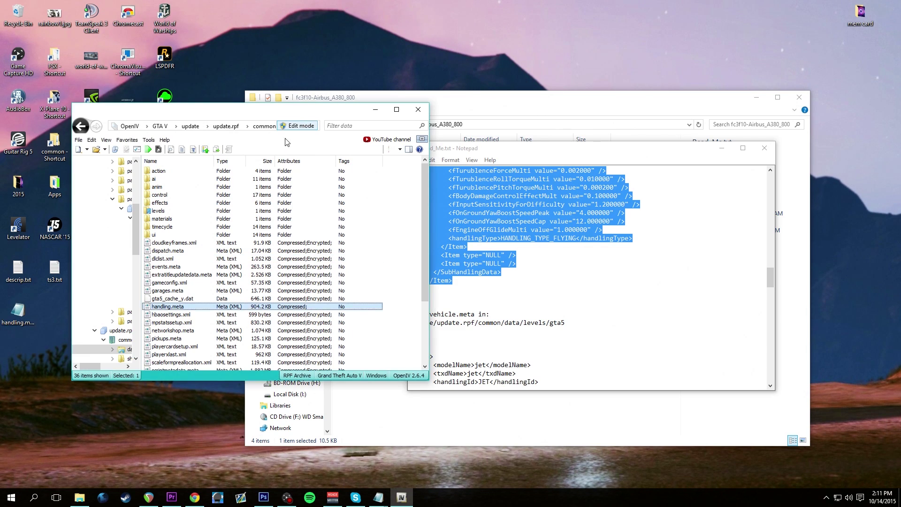
click(575, 316)
scroll(555, 263, down, 5)
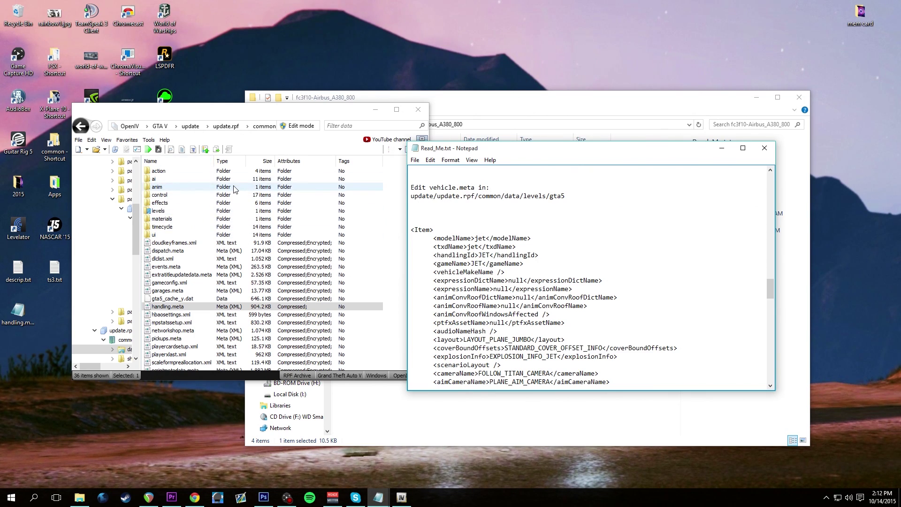
Browse to update.rpf/common/levels/gta5 and select vehicles.meta
click(159, 127)
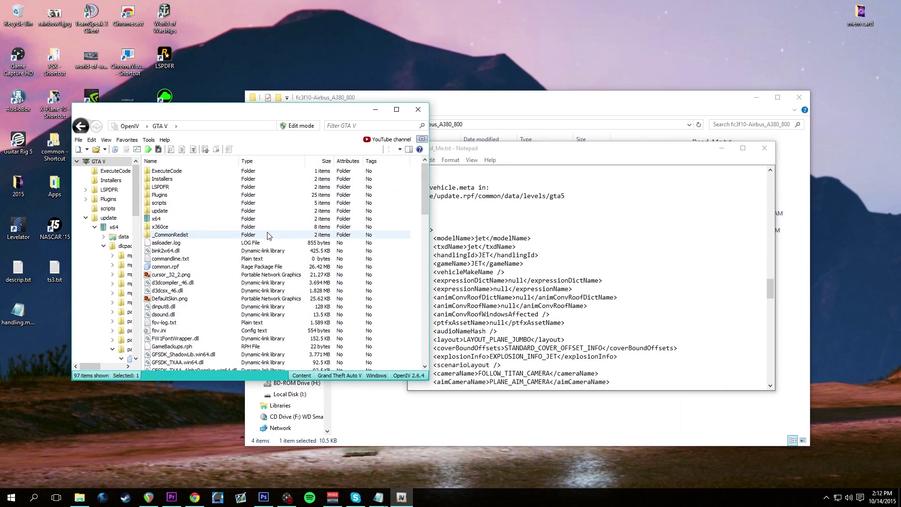
double_click(163, 212)
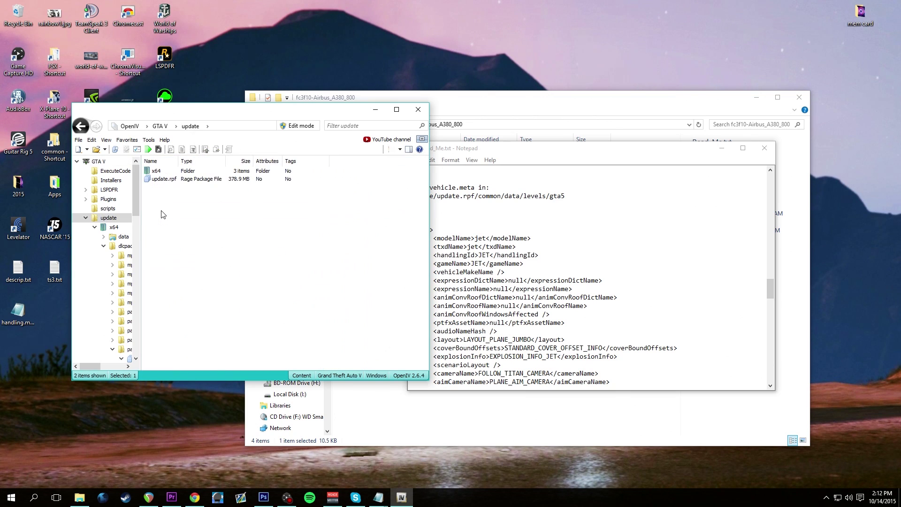
double_click(164, 178)
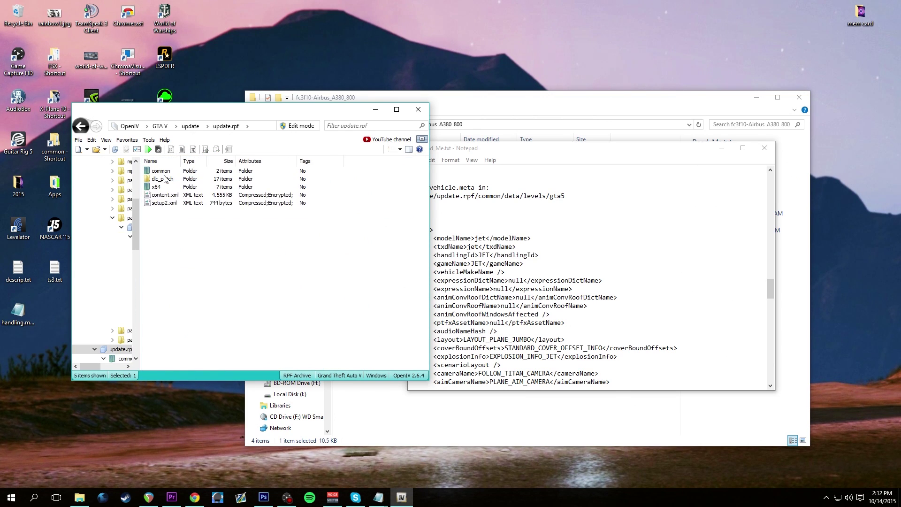
double_click(164, 172)
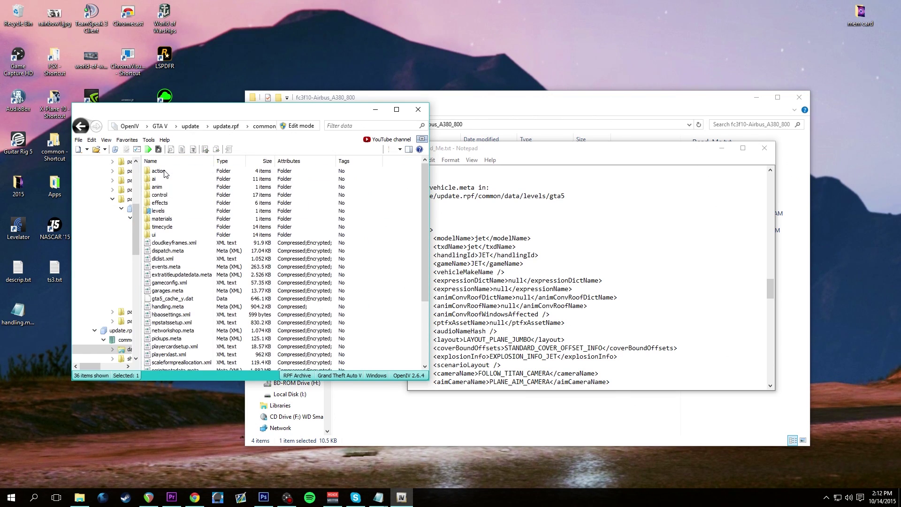
double_click(158, 211)
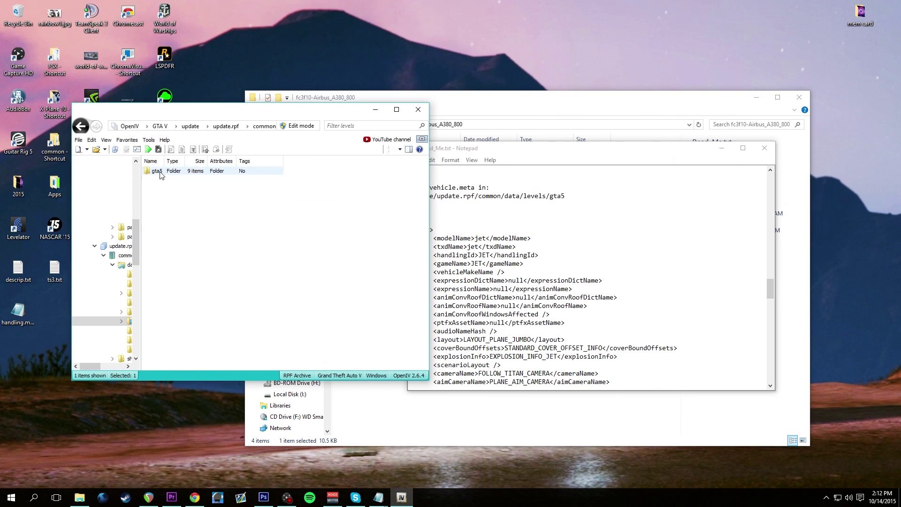
double_click(157, 171)
click(160, 236)
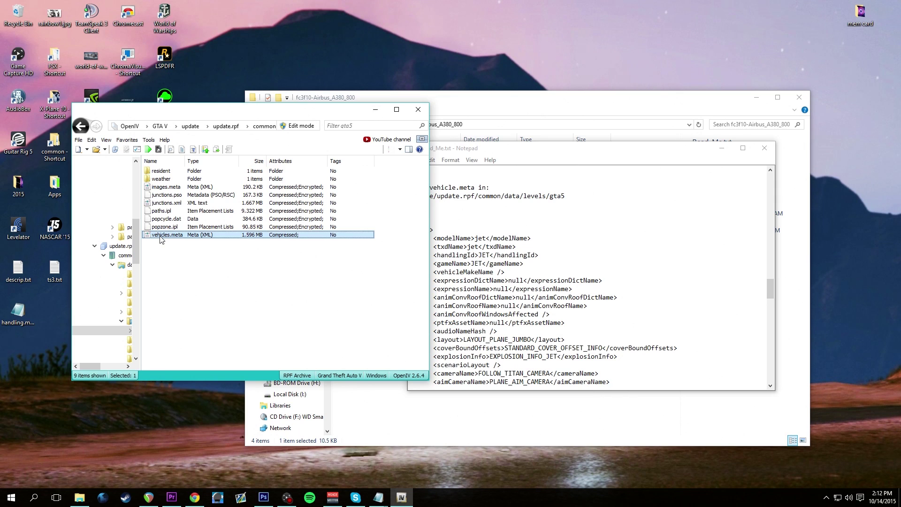
Delete the leftover desktop handling.meta and extract vehicles.meta to the Desktop
click(21, 311)
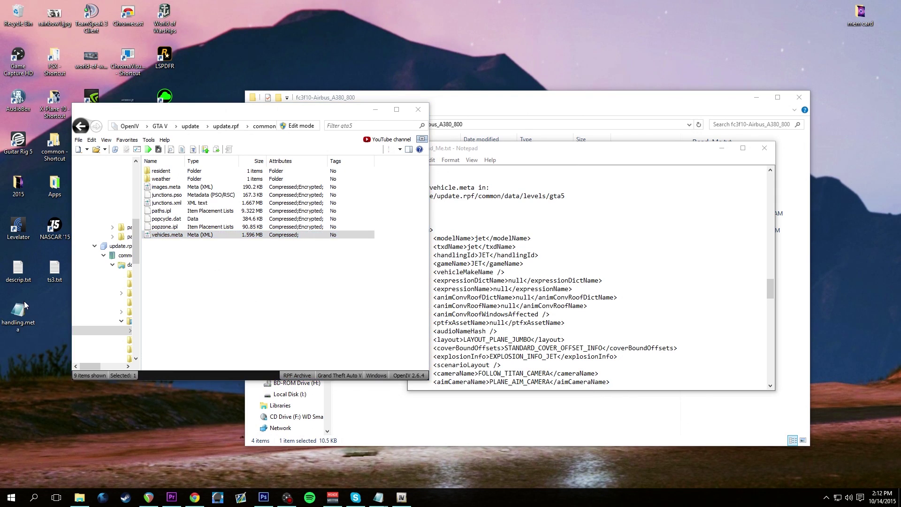
key(Delete)
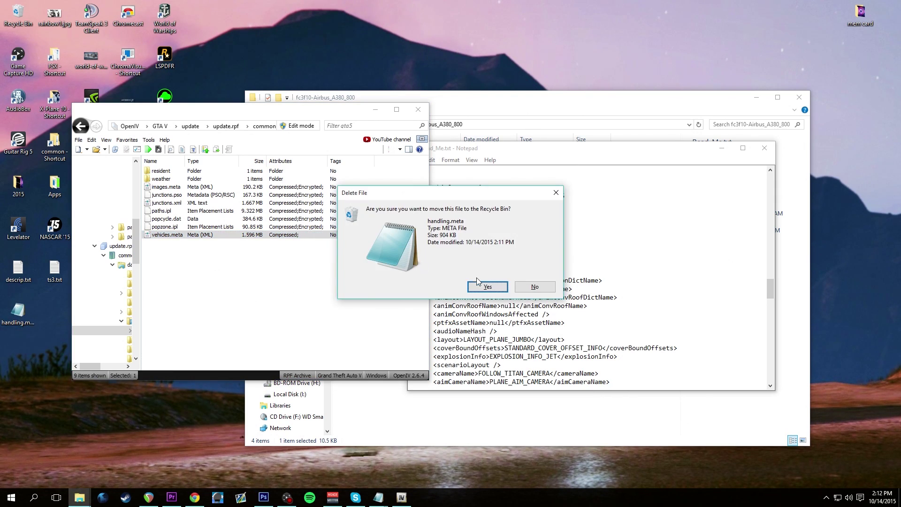
click(487, 286)
right_click(154, 237)
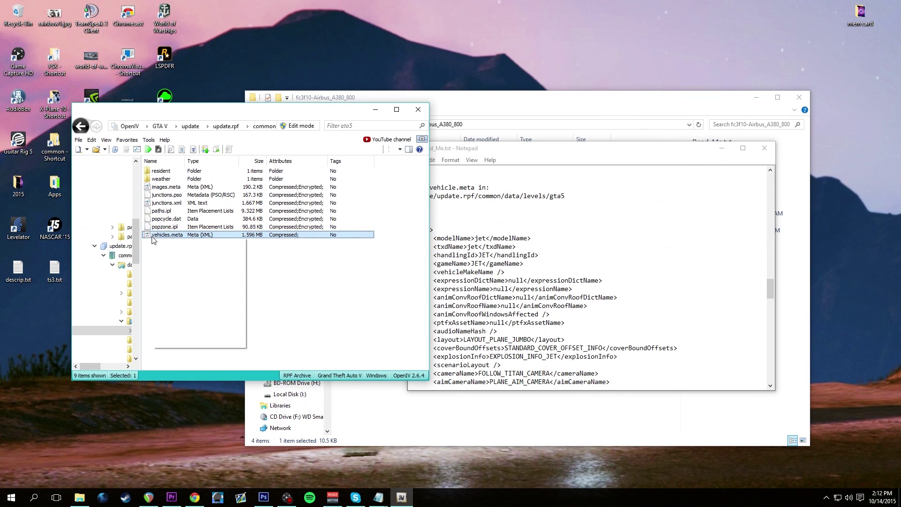
click(204, 288)
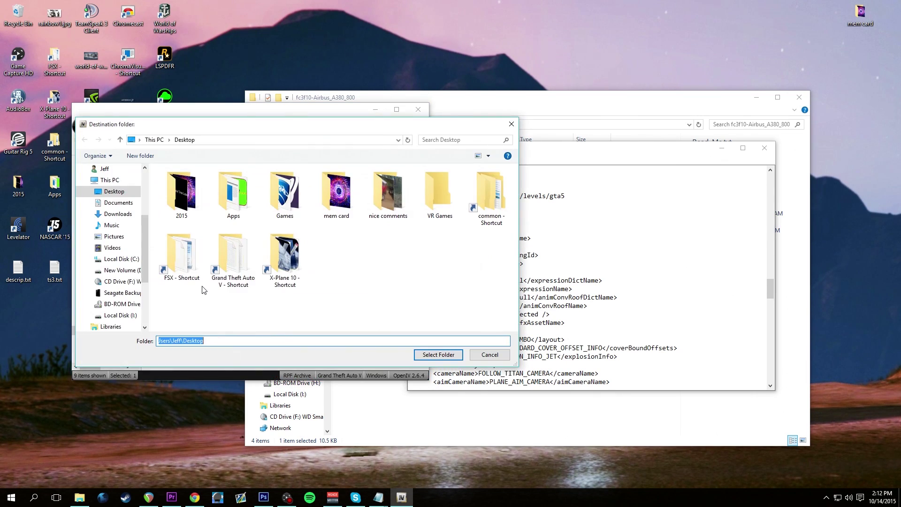
click(439, 355)
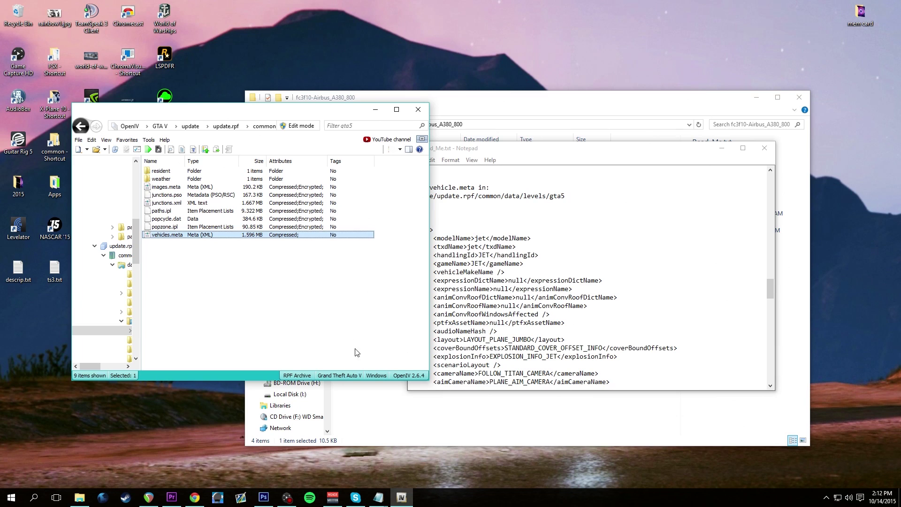
Select the desktop vehicles.meta and bring the Read_Me.txt notes to the front
click(17, 310)
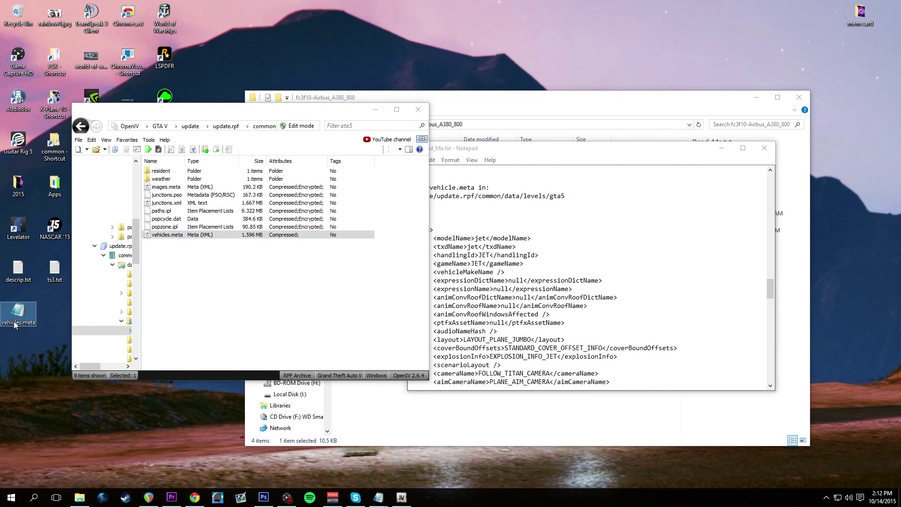
right_click(15, 314)
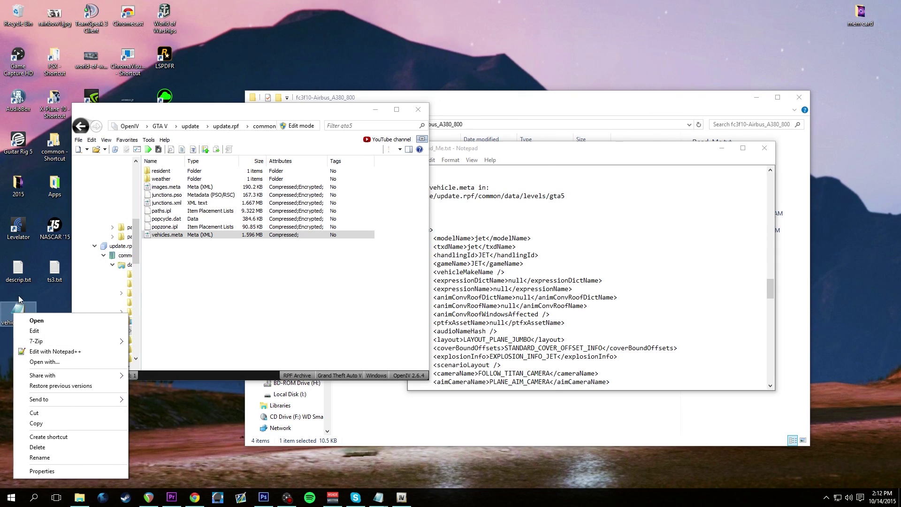
click(515, 247)
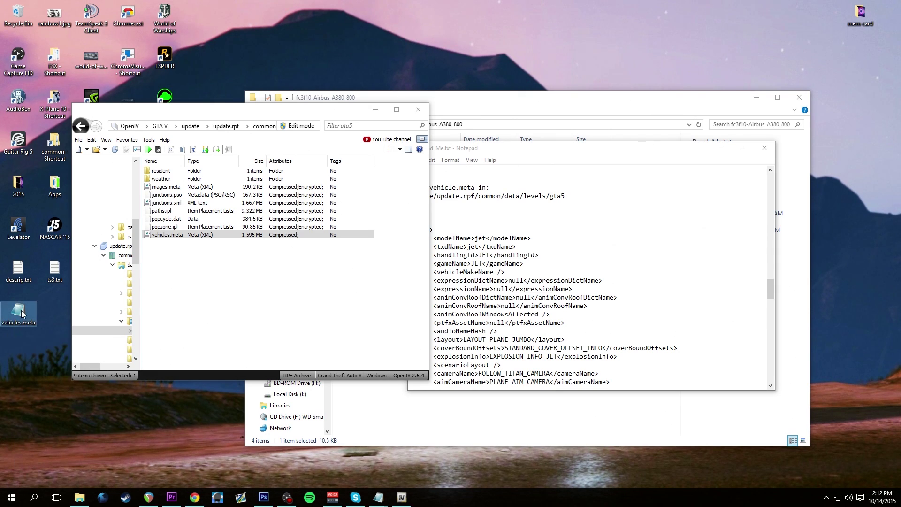
click(549, 224)
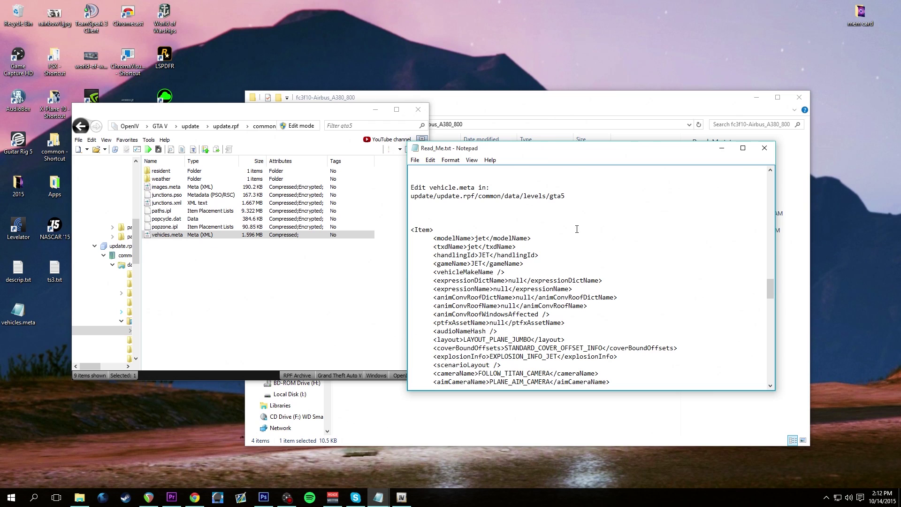
Open vehicles.meta in Notepad and find the first occurrence of 'jet'
double_click(18, 310)
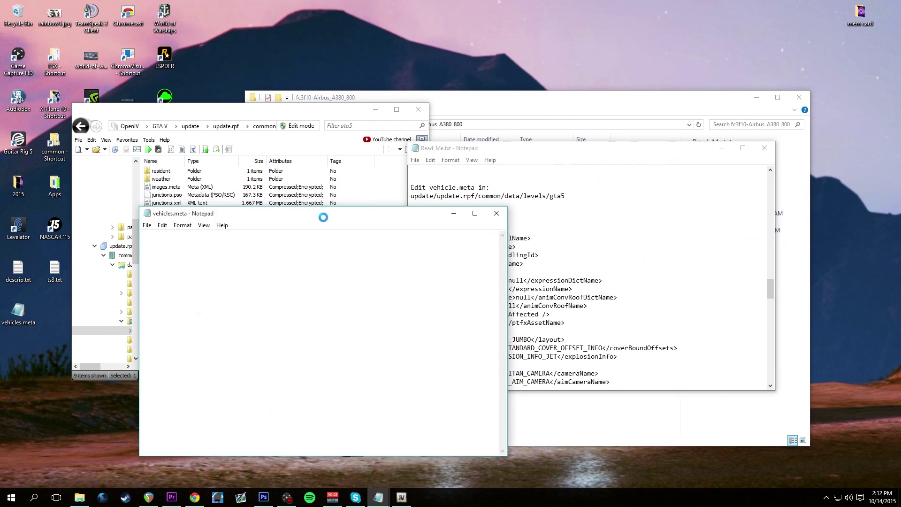
drag(359, 220, 298, 171)
click(624, 218)
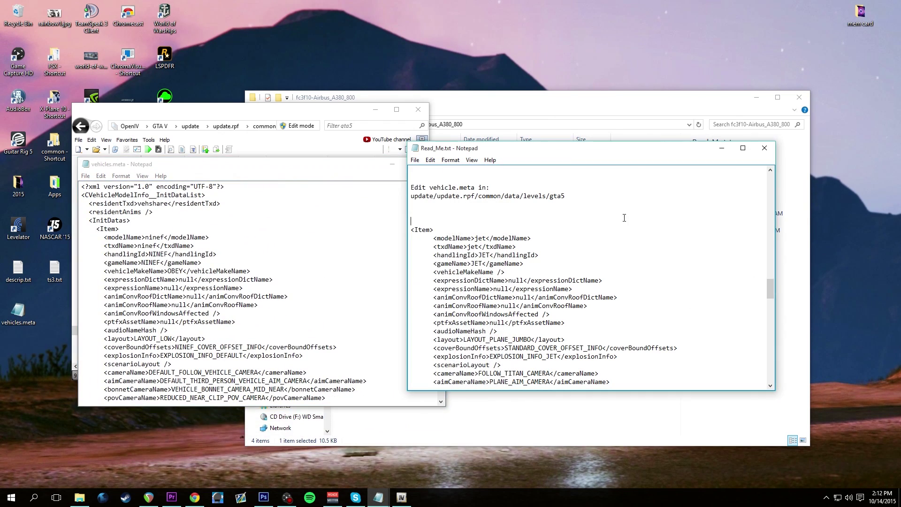
click(120, 165)
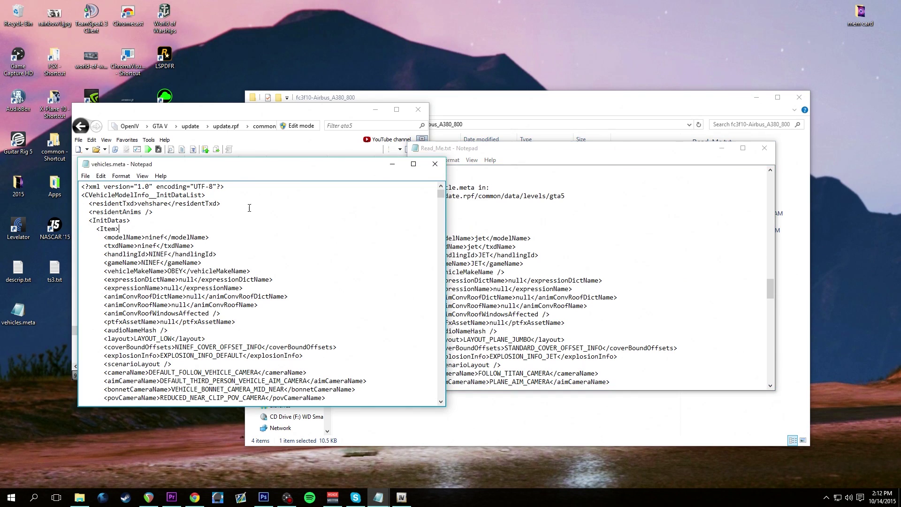
click(101, 175)
click(119, 244)
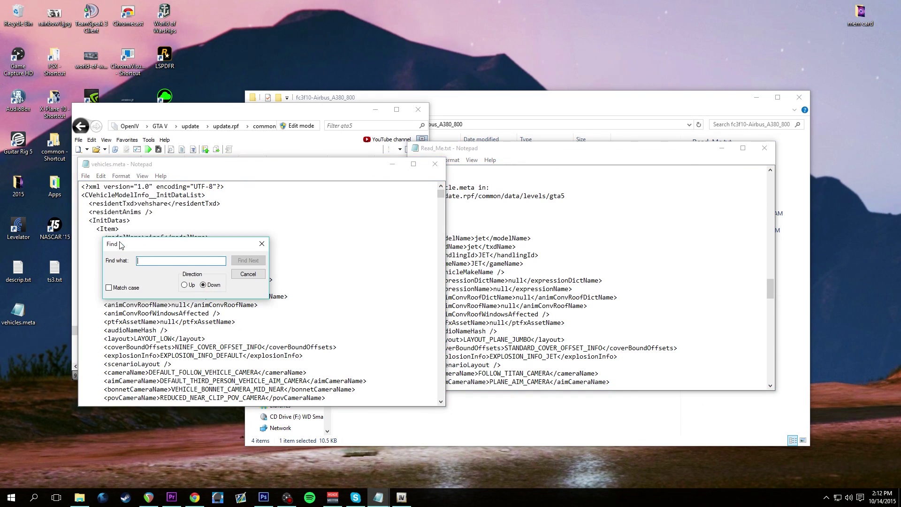
text(jet)
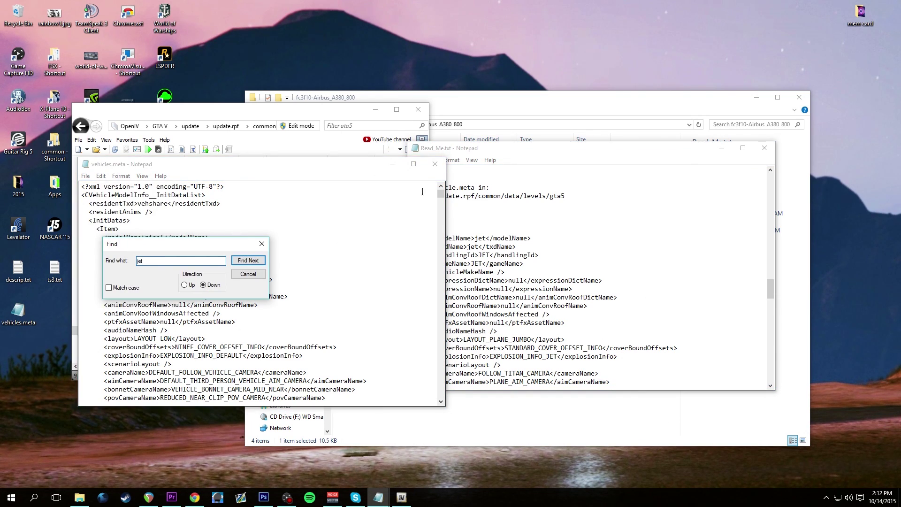
click(259, 260)
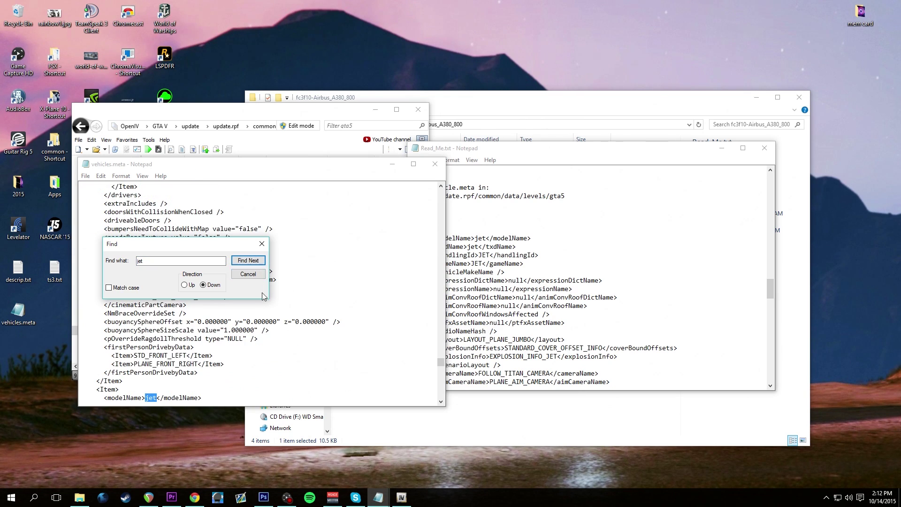
click(261, 244)
scroll(213, 323, down, 7)
click(168, 219)
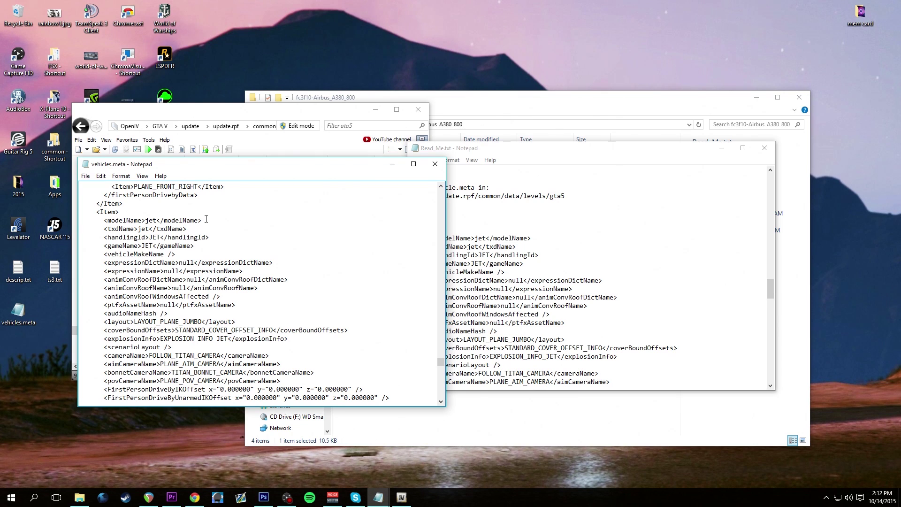
Select and delete the old jet <Item> block in vehicles.meta
click(469, 211)
scroll(563, 258, down, 20)
click(258, 163)
scroll(237, 324, down, 1)
scroll(232, 310, up, 1)
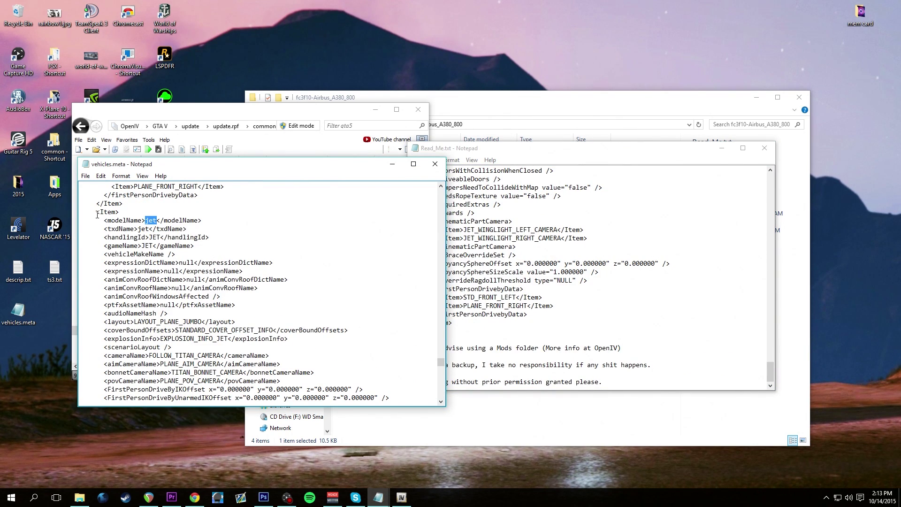
drag(96, 213, 261, 280)
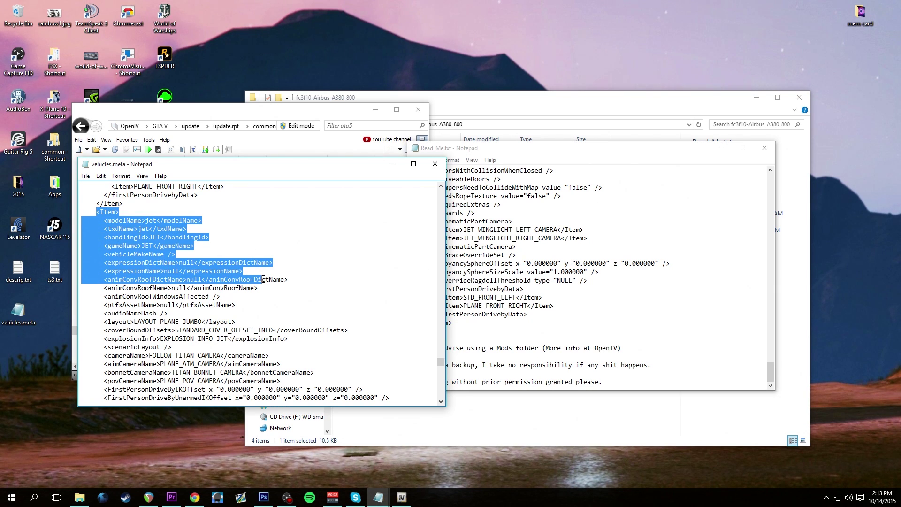
drag(127, 254, 134, 254)
drag(97, 212, 288, 281)
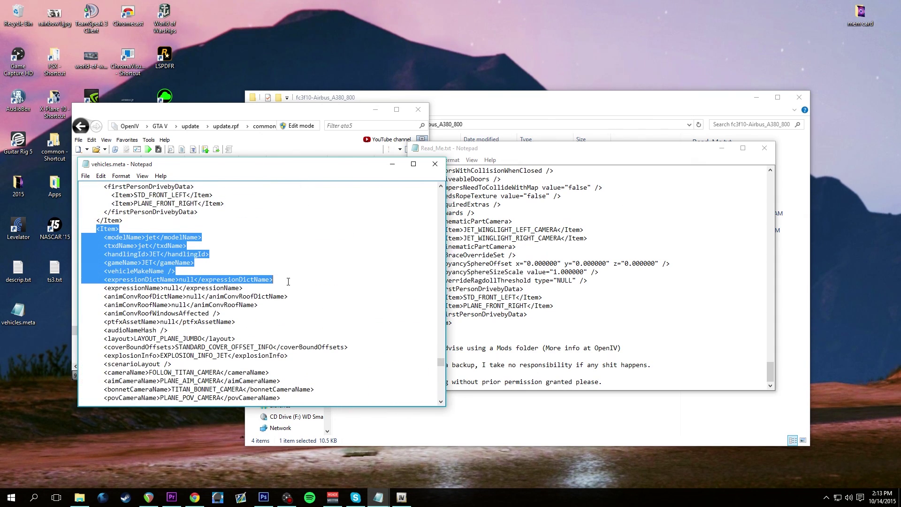
drag(289, 281, 261, 275)
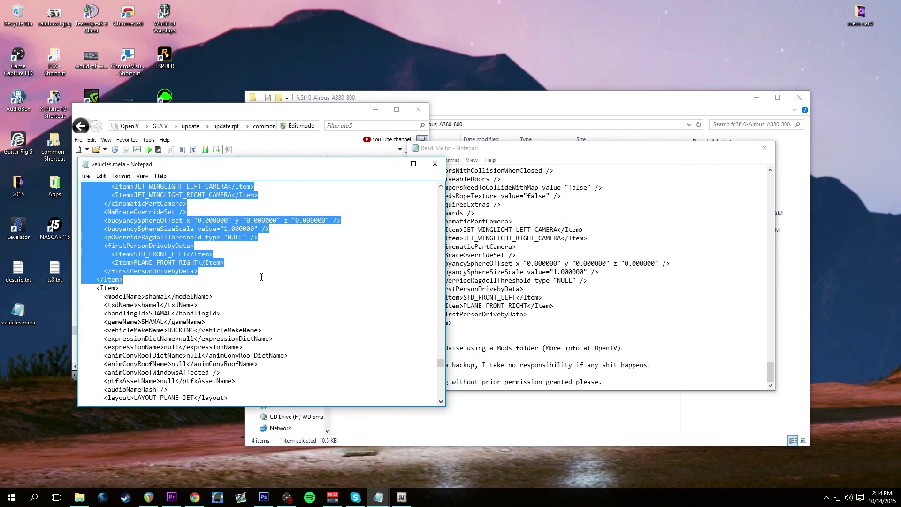
scroll(246, 298, up, 20)
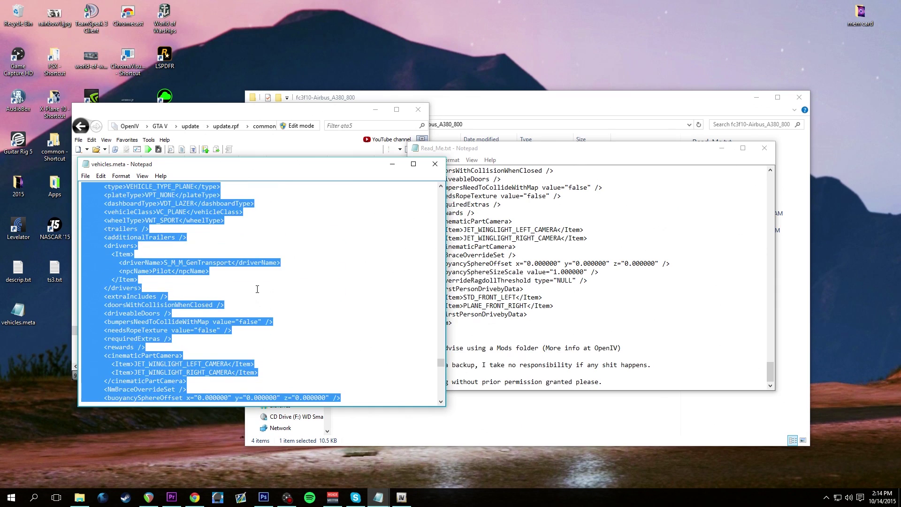
scroll(257, 288, up, 6)
scroll(258, 288, down, 6)
scroll(258, 289, up, 2)
key(Delete)
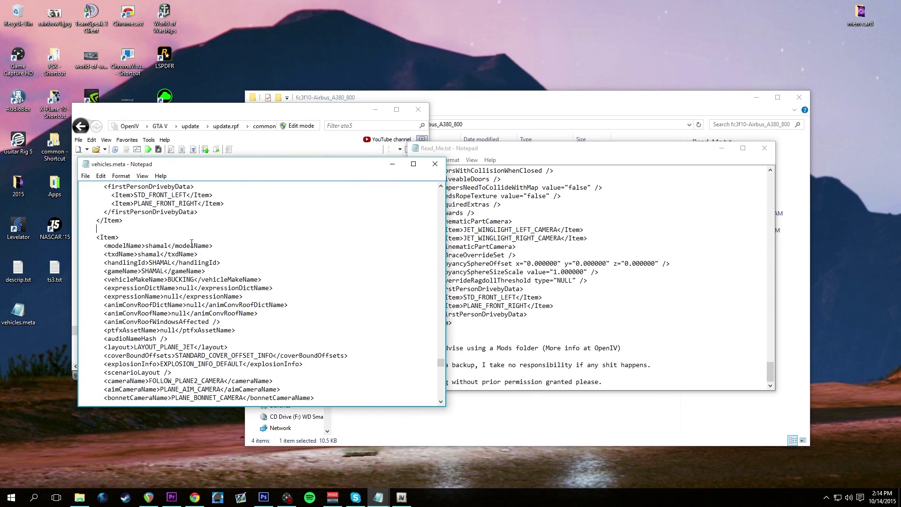
Paste the Read_Me's replacement jet <Item> block where the old entry was
click(564, 320)
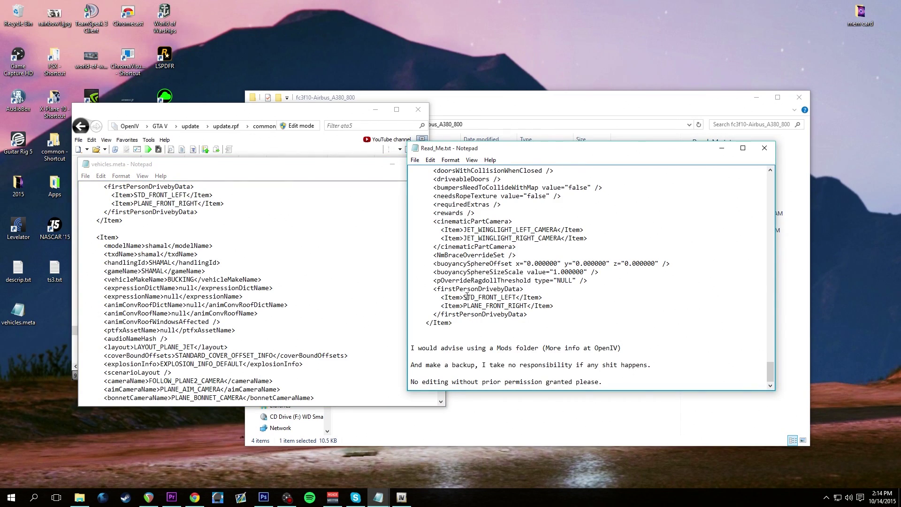
scroll(467, 297, up, 10)
scroll(466, 296, up, 10)
scroll(441, 307, down, 4)
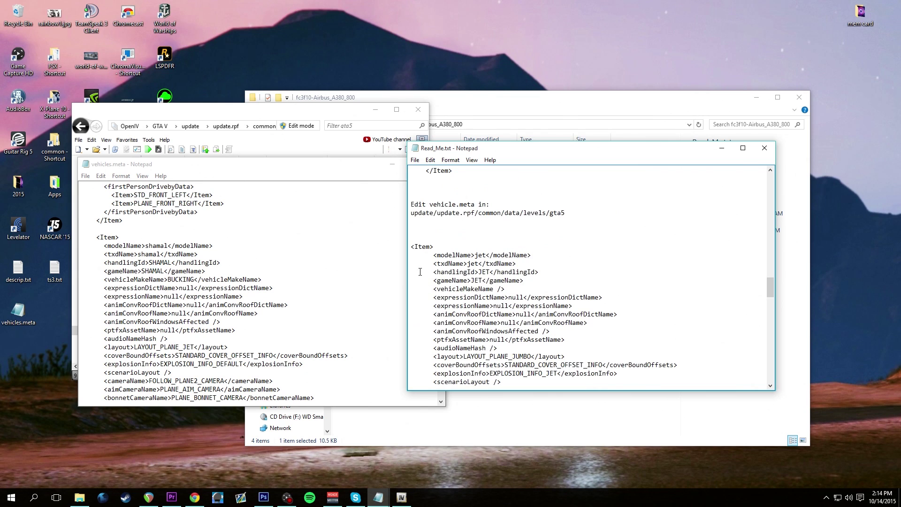
drag(410, 245, 601, 319)
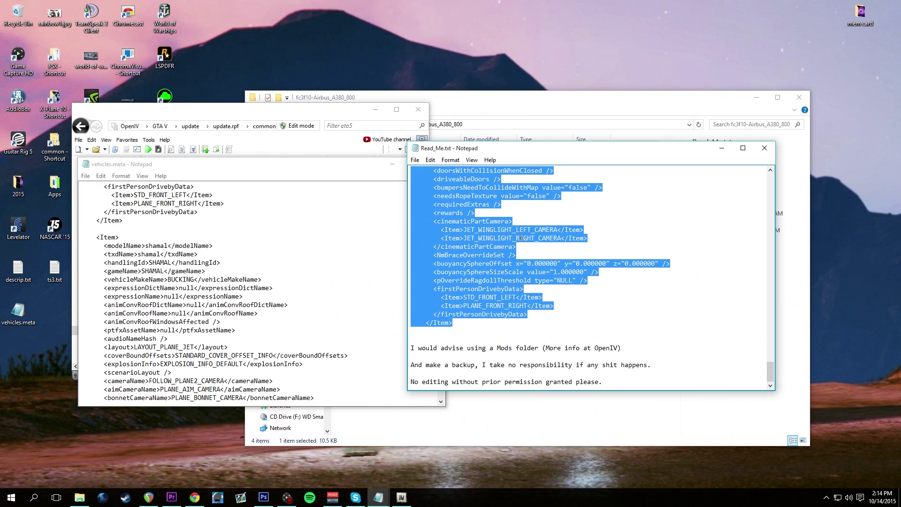
click(113, 231)
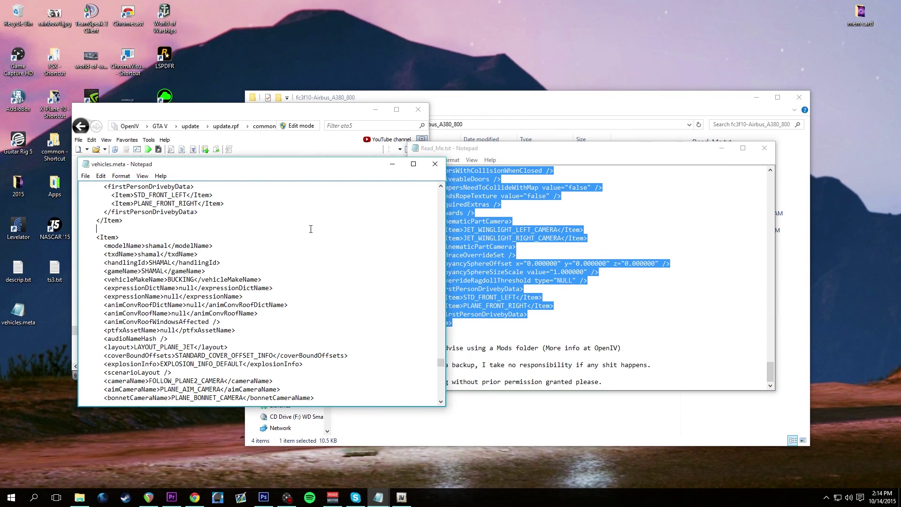
key(ctrl+v)
Save vehicles.meta and close it along with the Read_Me notes
click(85, 176)
click(98, 212)
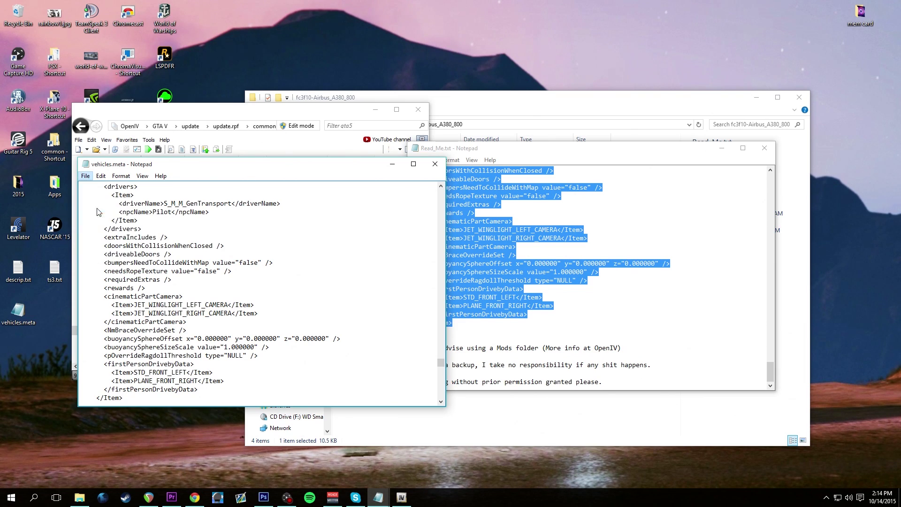
click(435, 165)
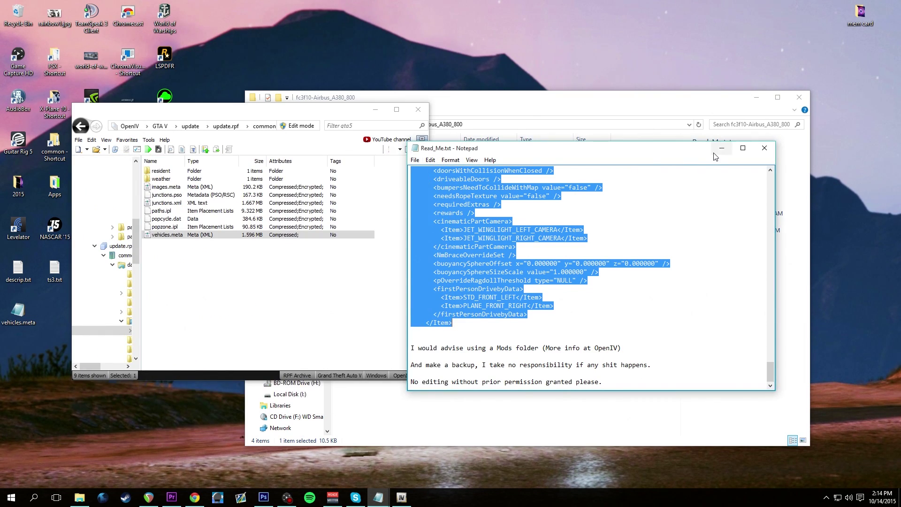
click(764, 148)
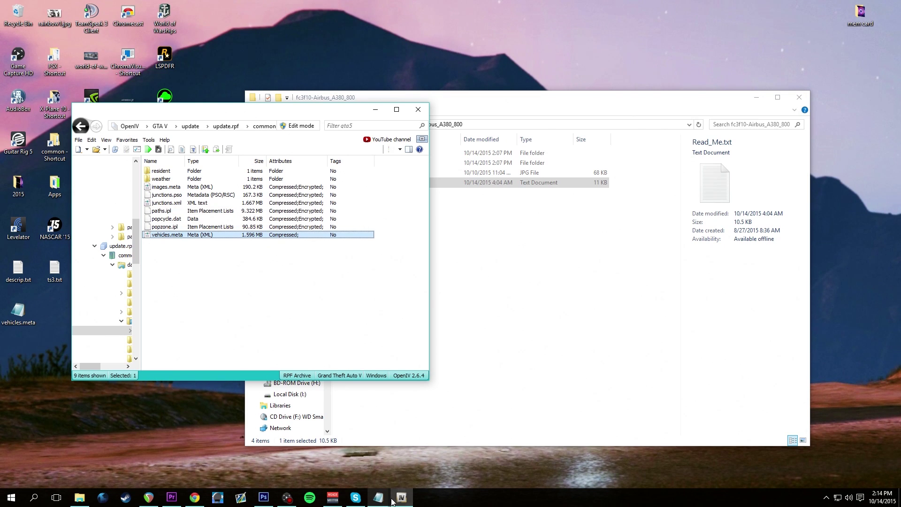
Turn on edit mode, import the edited vehicles.meta (1.597 MB) into update.rpf's common folder, then turn edit mode off
click(23, 314)
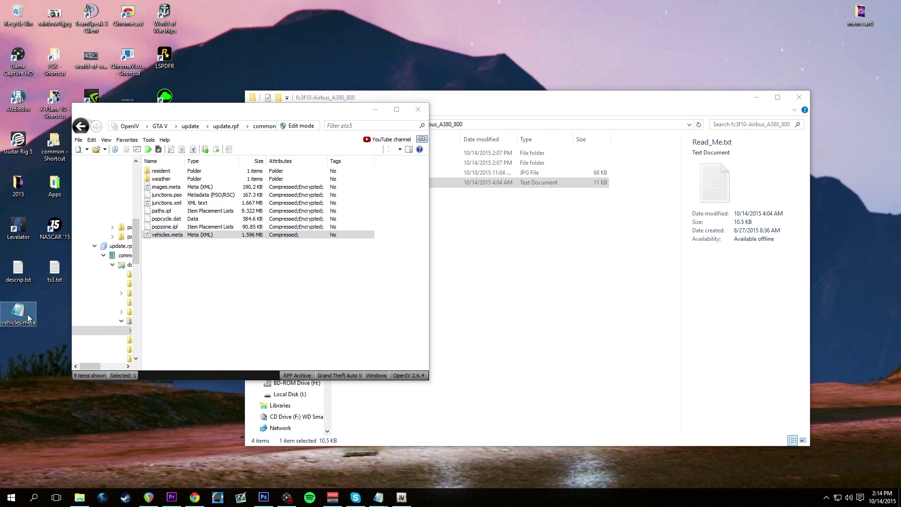
click(310, 127)
click(474, 281)
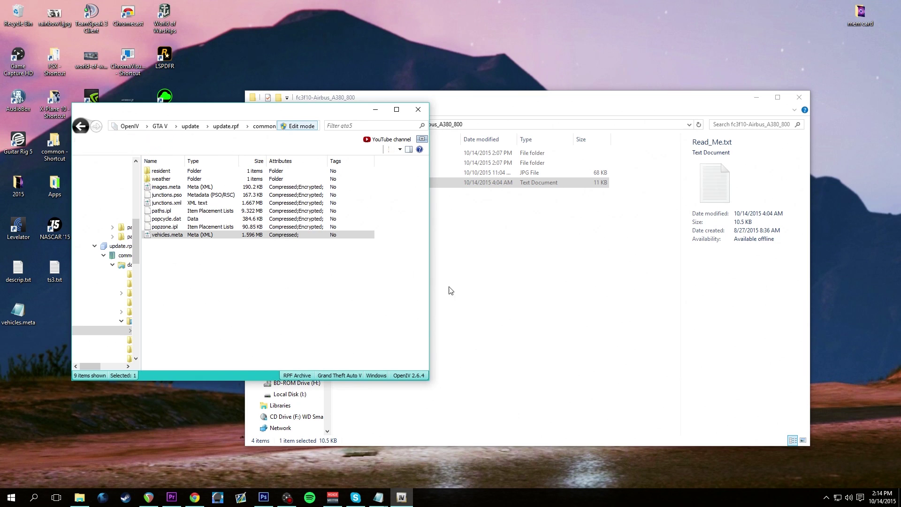
click(23, 318)
drag(19, 318, 242, 239)
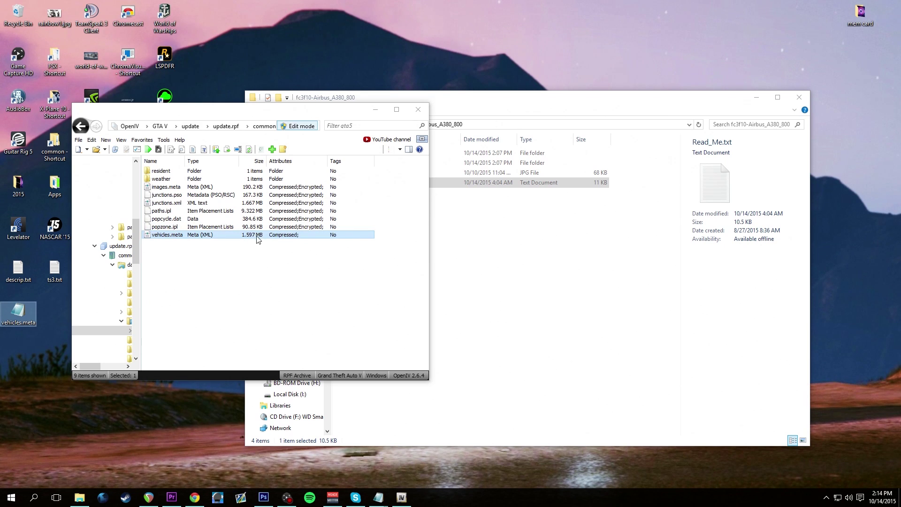
click(299, 129)
click(299, 129)
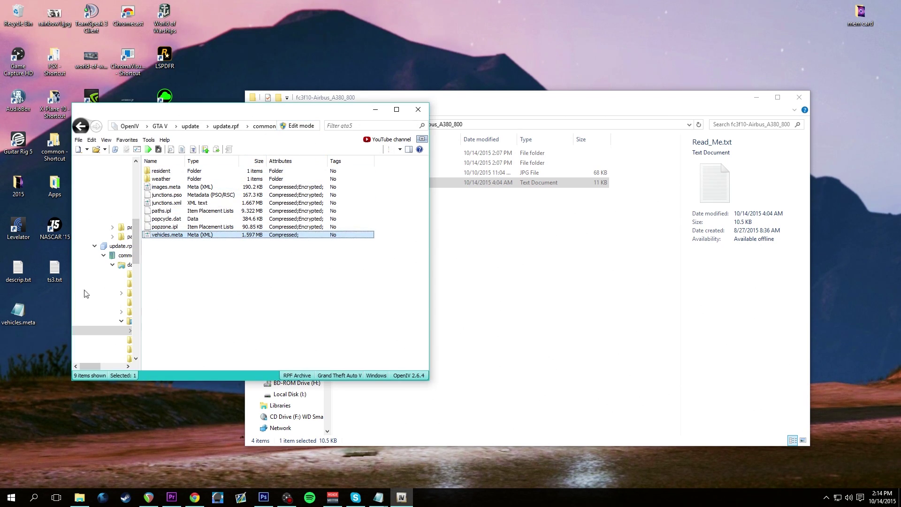